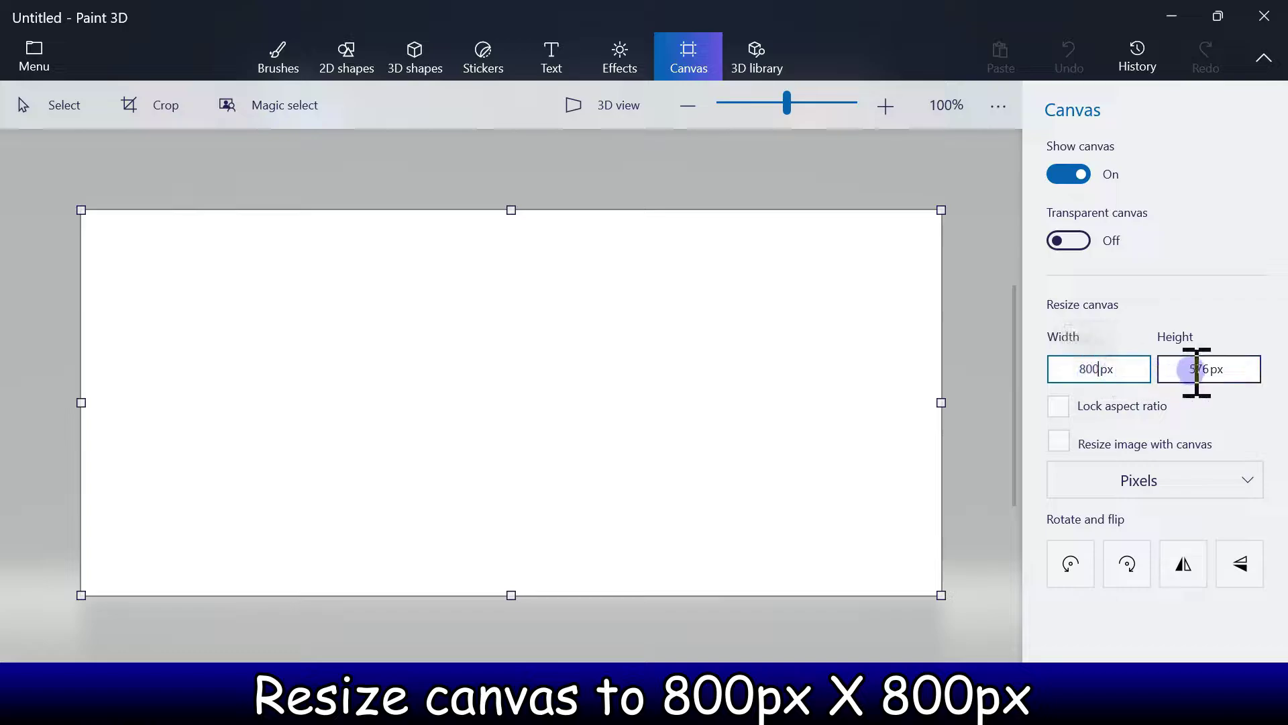
Step: Resize the canvas to 800 px wide by 800 px high
{"action": "type", "text": "800"}
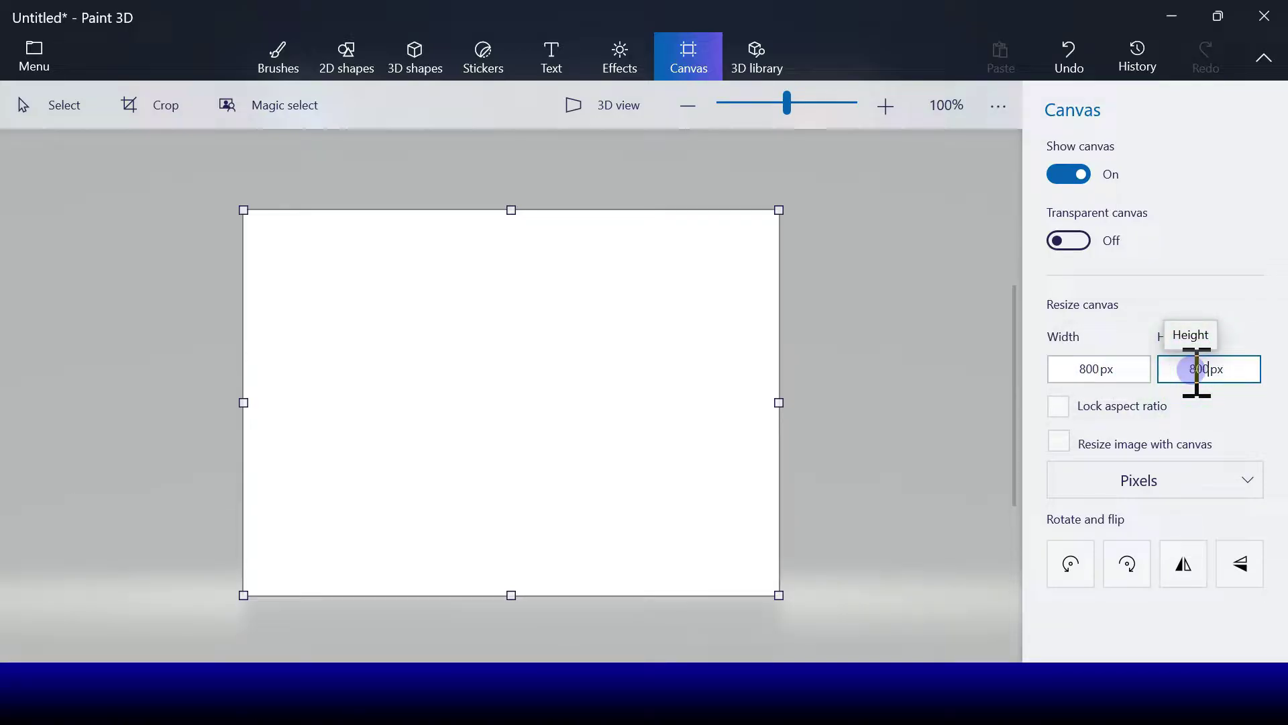
{"action": "key", "text": "Return"}
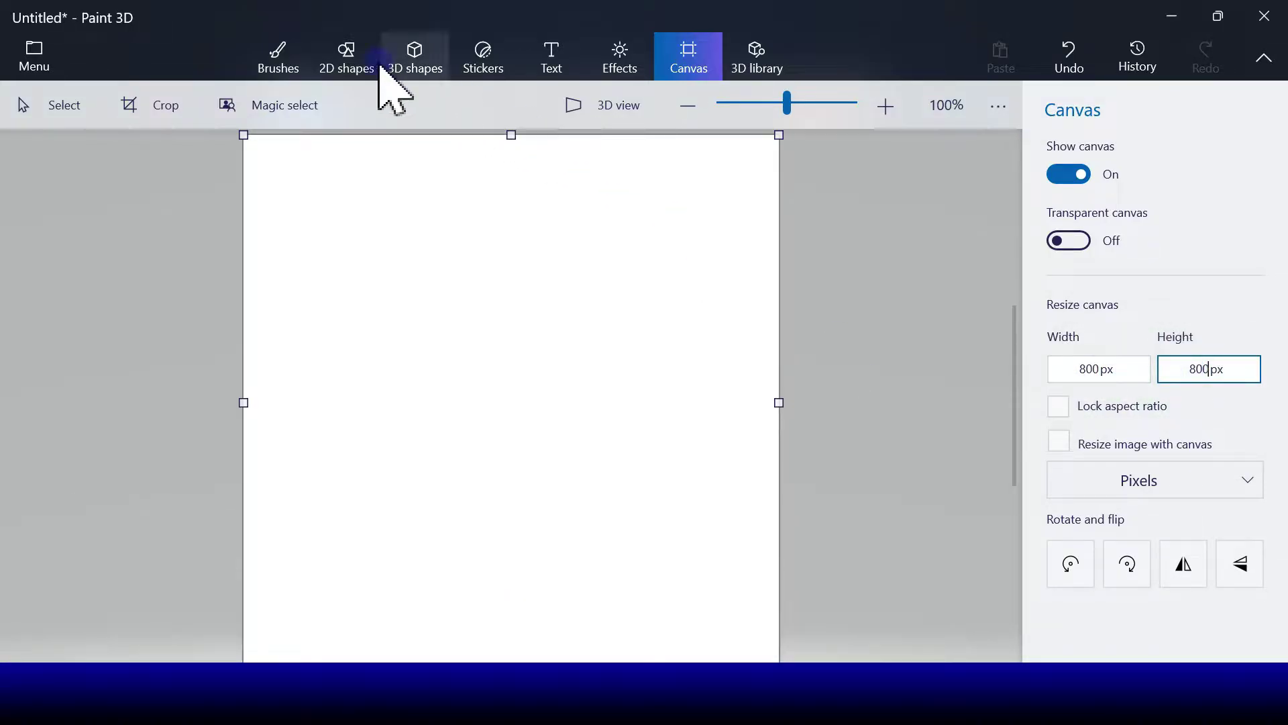
Step: Draw a straight brown line horizontally across the full width of the upper canvas as the table edge
{"action": "left_click", "coordinate": [332, 62]}
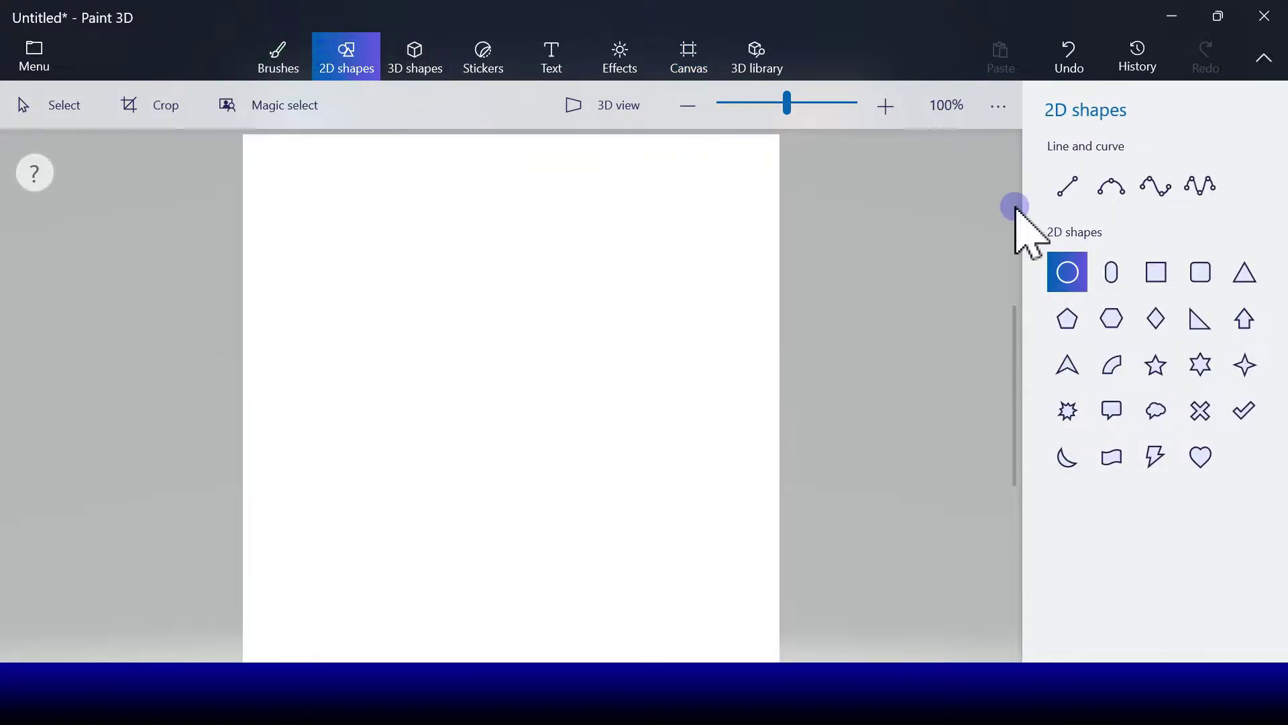
{"action": "left_click", "coordinate": [1068, 191]}
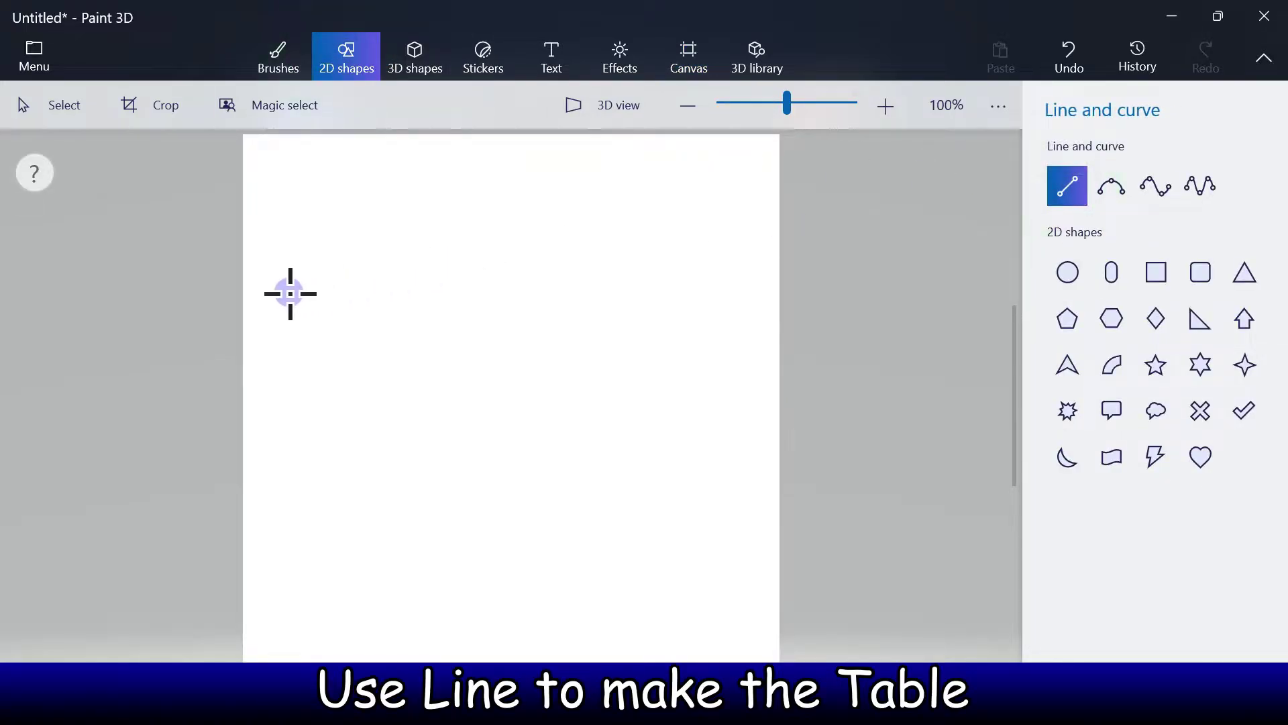
{"action": "mouse_move", "coordinate": [242, 280]}
{"action": "left_mouse_down"}
{"action": "mouse_move", "coordinate": [805, 299]}
{"action": "mouse_move", "coordinate": [808, 313]}
{"action": "mouse_move", "coordinate": [823, 300]}
{"action": "mouse_move", "coordinate": [719, 305]}
{"action": "mouse_move", "coordinate": [635, 247]}
{"action": "mouse_move", "coordinate": [552, 224]}
{"action": "mouse_move", "coordinate": [422, 242]}
{"action": "mouse_move", "coordinate": [613, 233]}
{"action": "mouse_move", "coordinate": [944, 265]}
{"action": "mouse_move", "coordinate": [955, 301]}
{"action": "mouse_move", "coordinate": [817, 283]}
{"action": "left_mouse_up"}
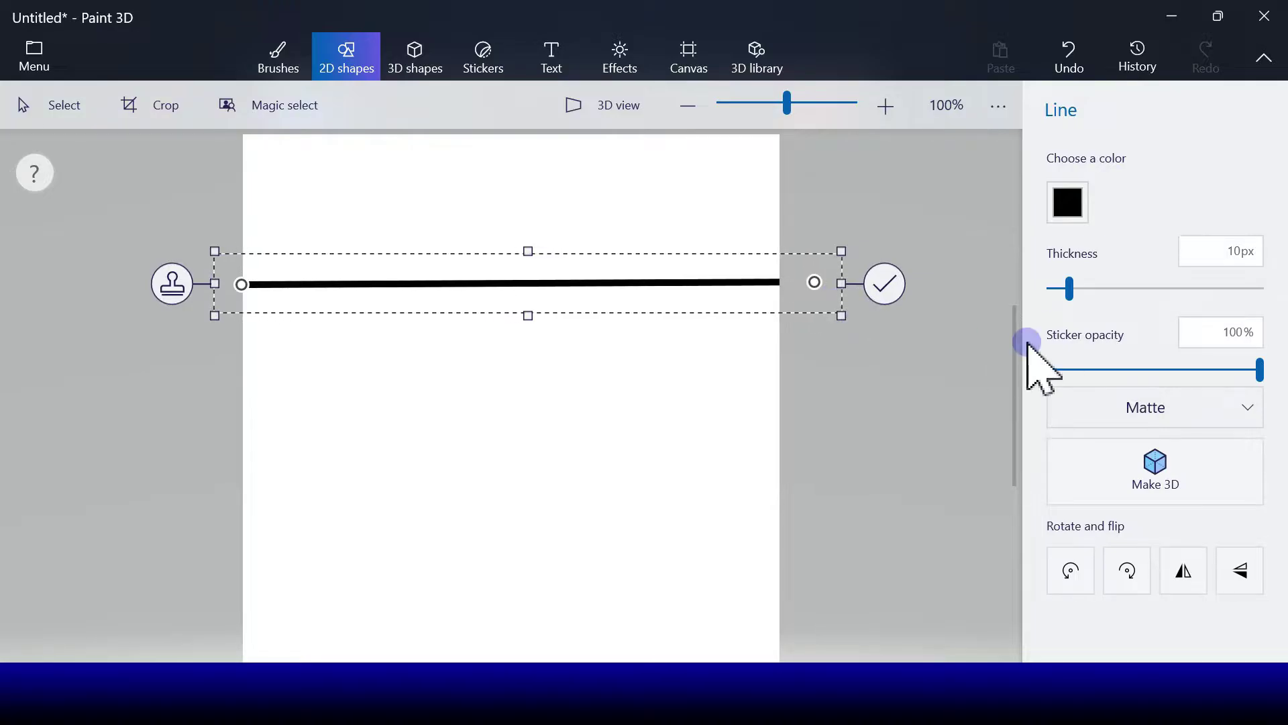
{"action": "left_click", "coordinate": [1072, 210]}
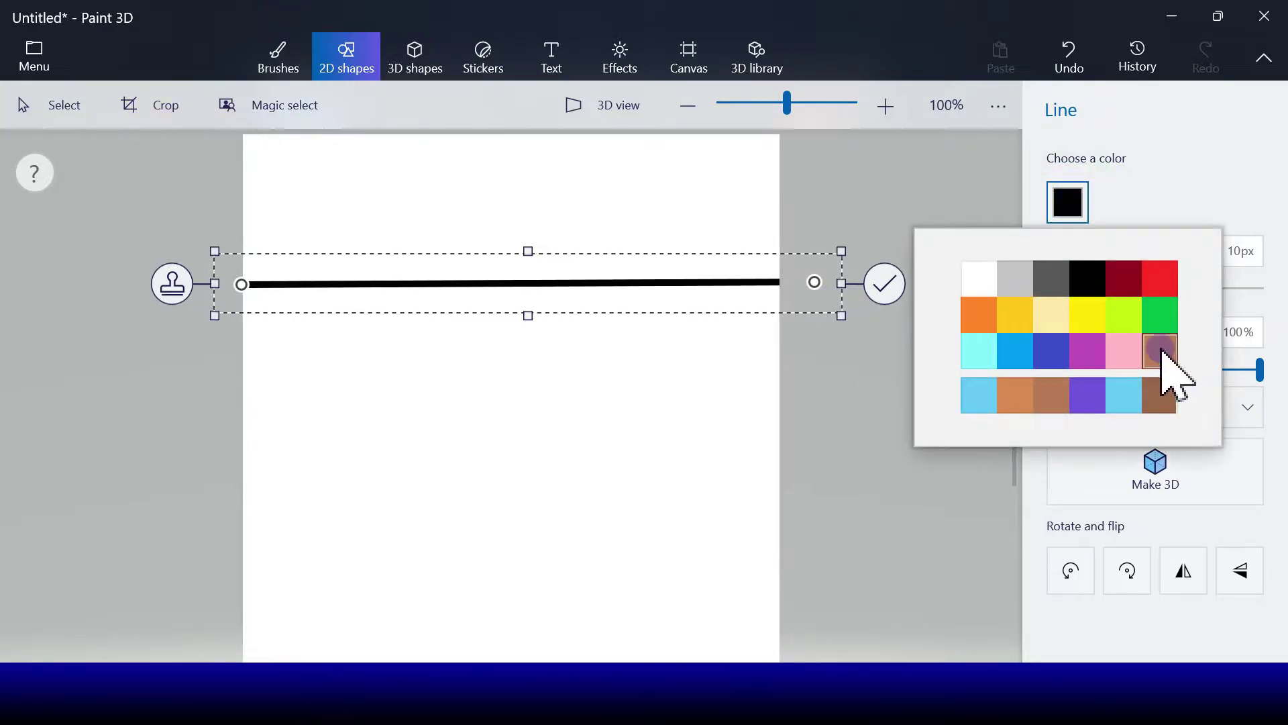
{"action": "left_click", "coordinate": [1163, 349]}
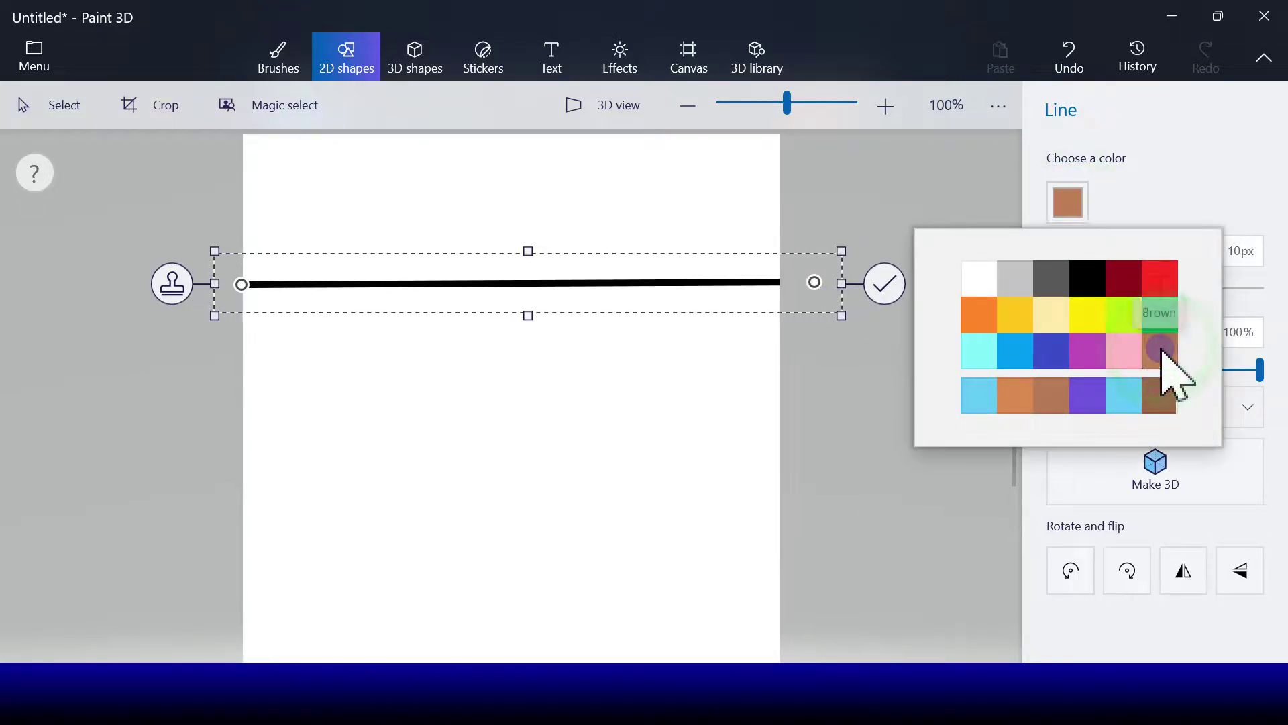
{"action": "left_click", "coordinate": [896, 289]}
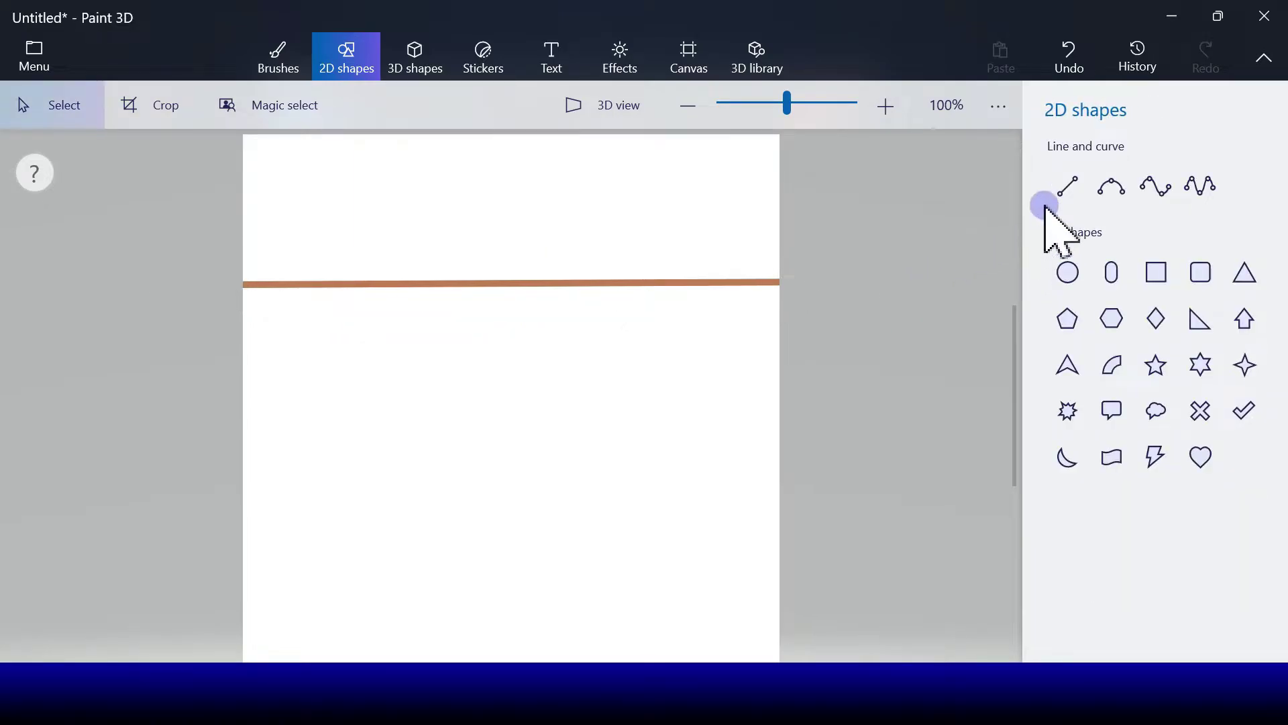
Step: Fill the canvas area below the line with brown and the area above it with yellow
{"action": "left_click", "coordinate": [285, 58]}
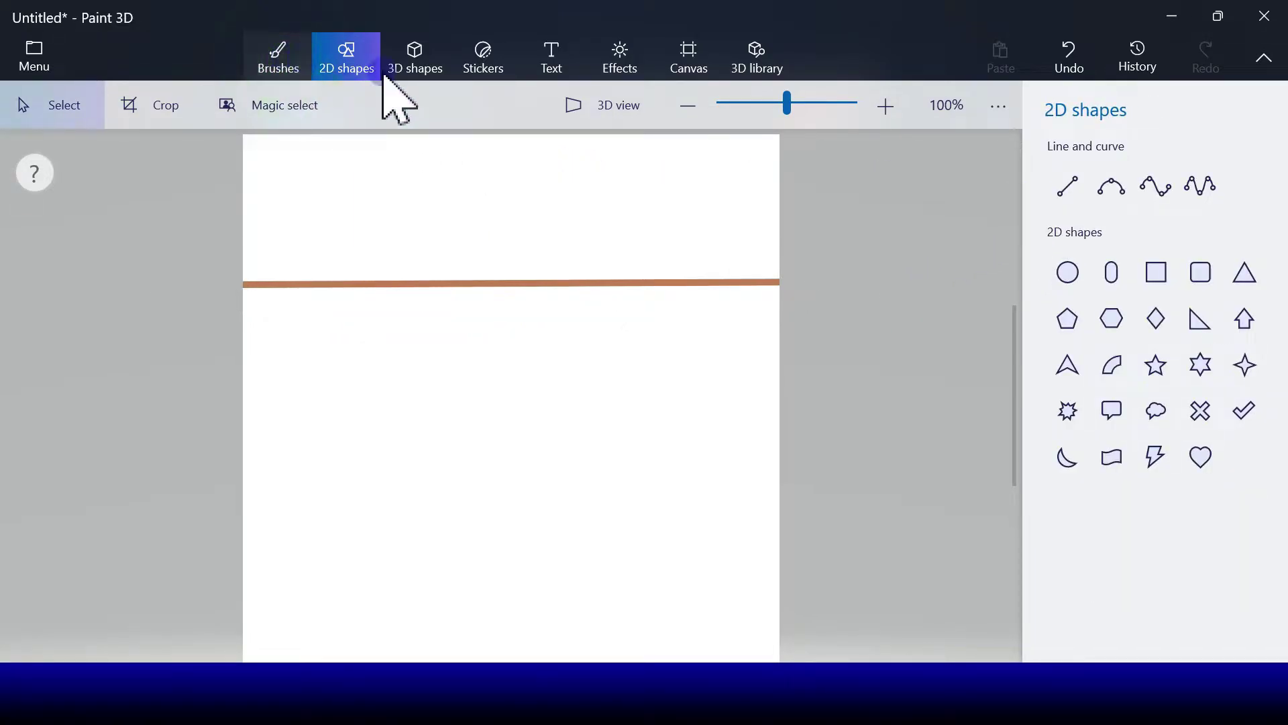
{"action": "left_click", "coordinate": [1247, 586]}
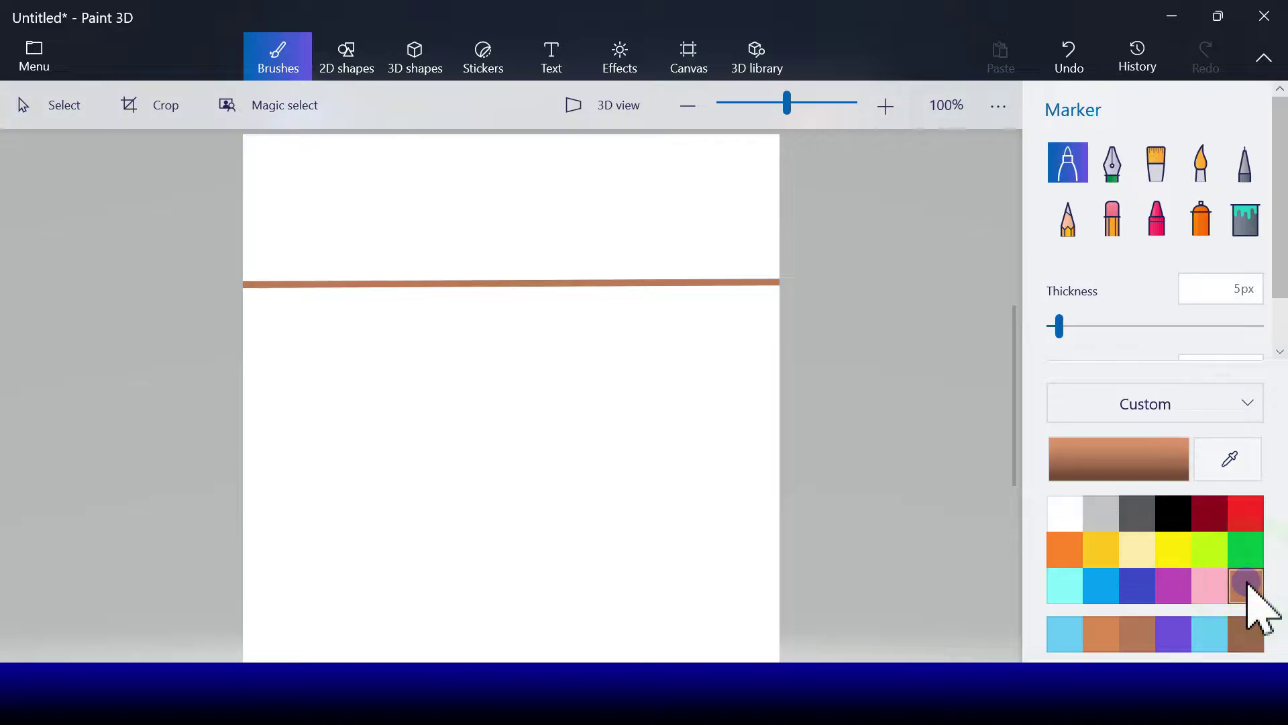
{"action": "left_click", "coordinate": [1268, 227]}
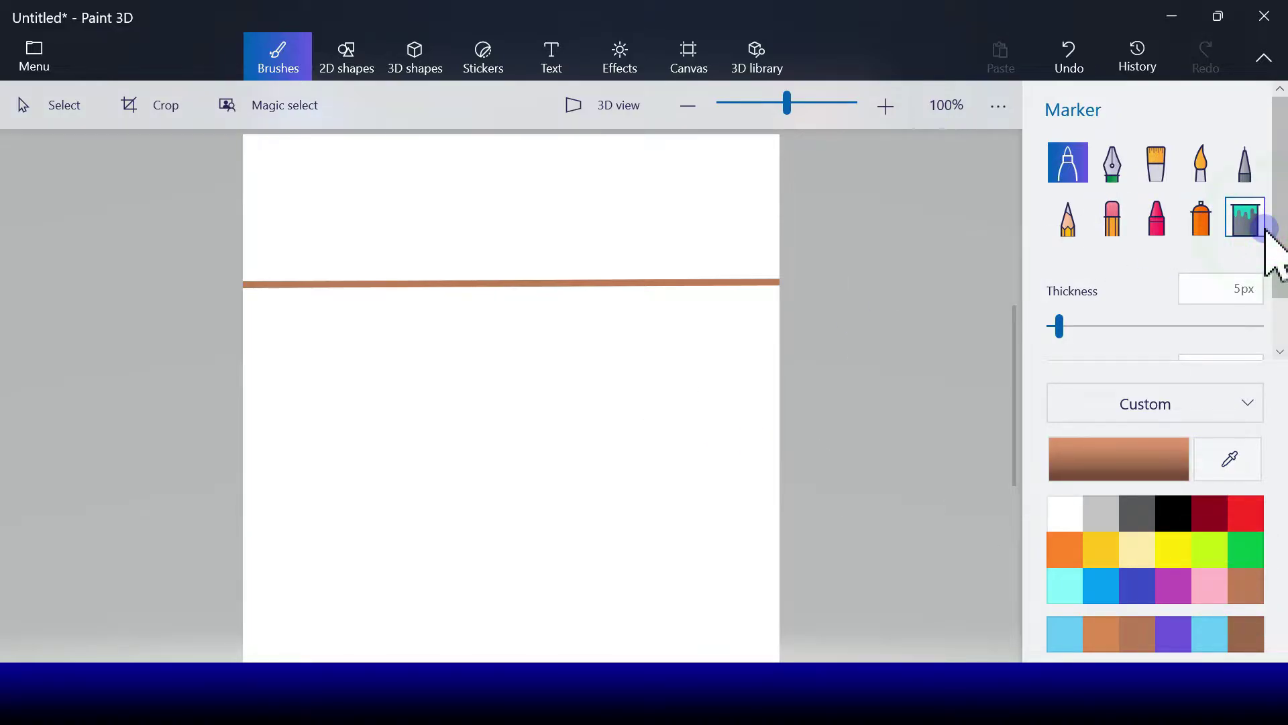
{"action": "left_click", "coordinate": [587, 380]}
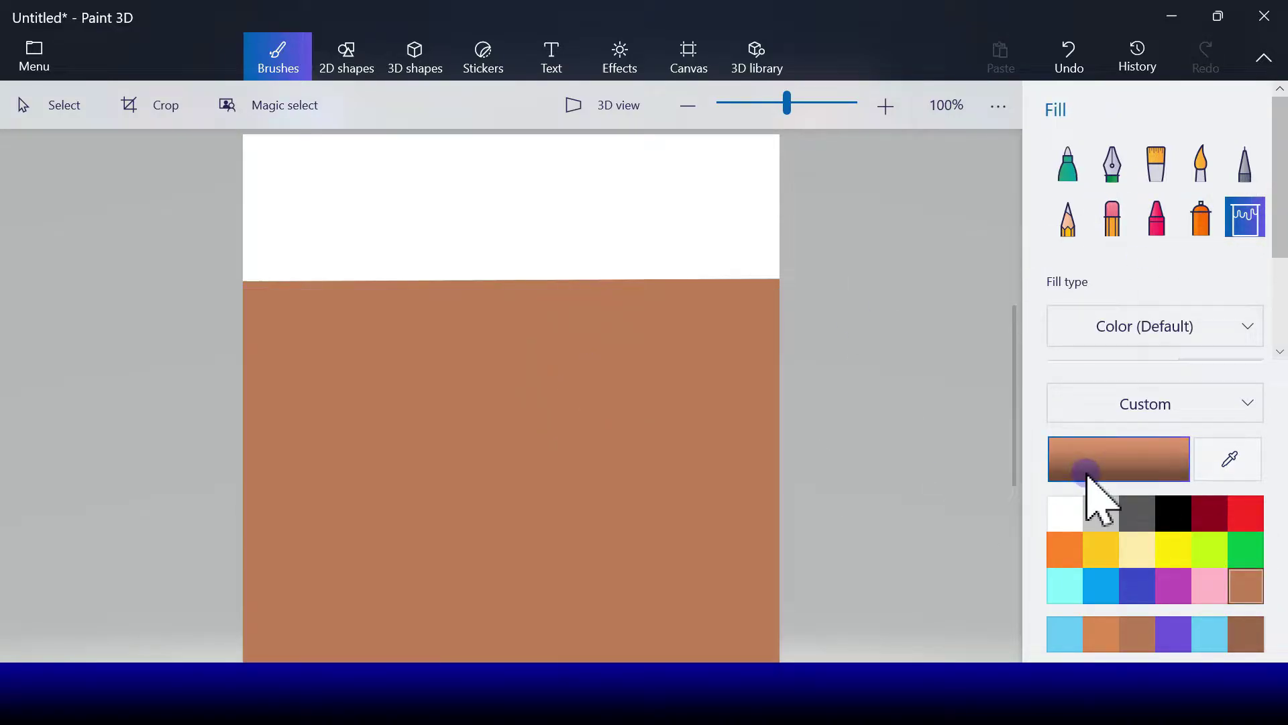
{"action": "left_click", "coordinate": [1182, 562]}
{"action": "left_click", "coordinate": [648, 250]}
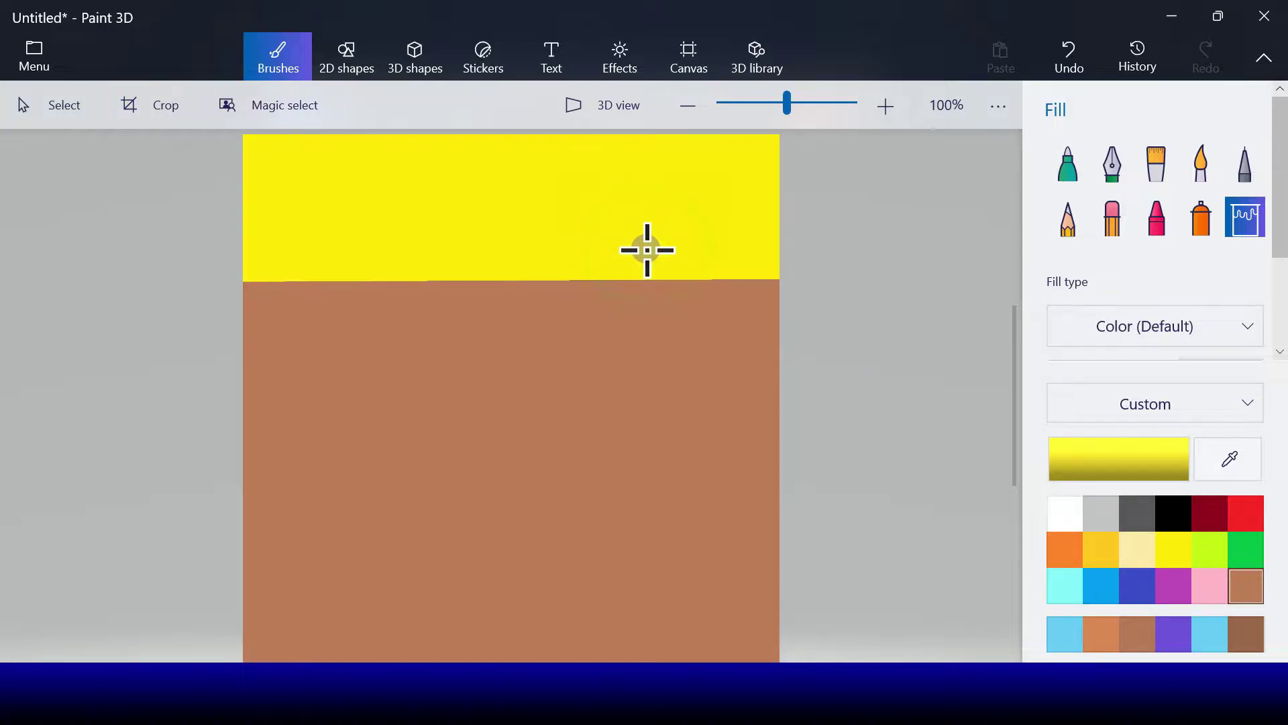
Step: Draw a horizontal orange line near the upper-left edge of the brown table area
{"action": "left_click", "coordinate": [336, 49]}
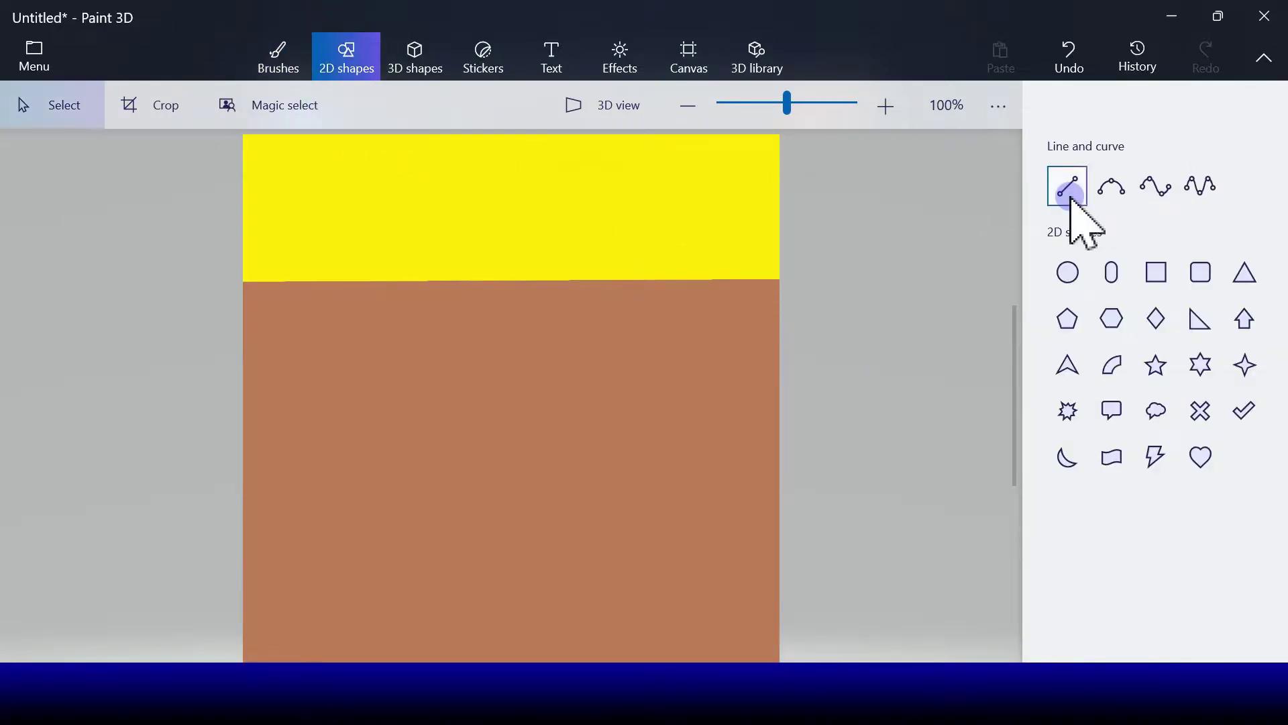
{"action": "left_click", "coordinate": [1067, 186]}
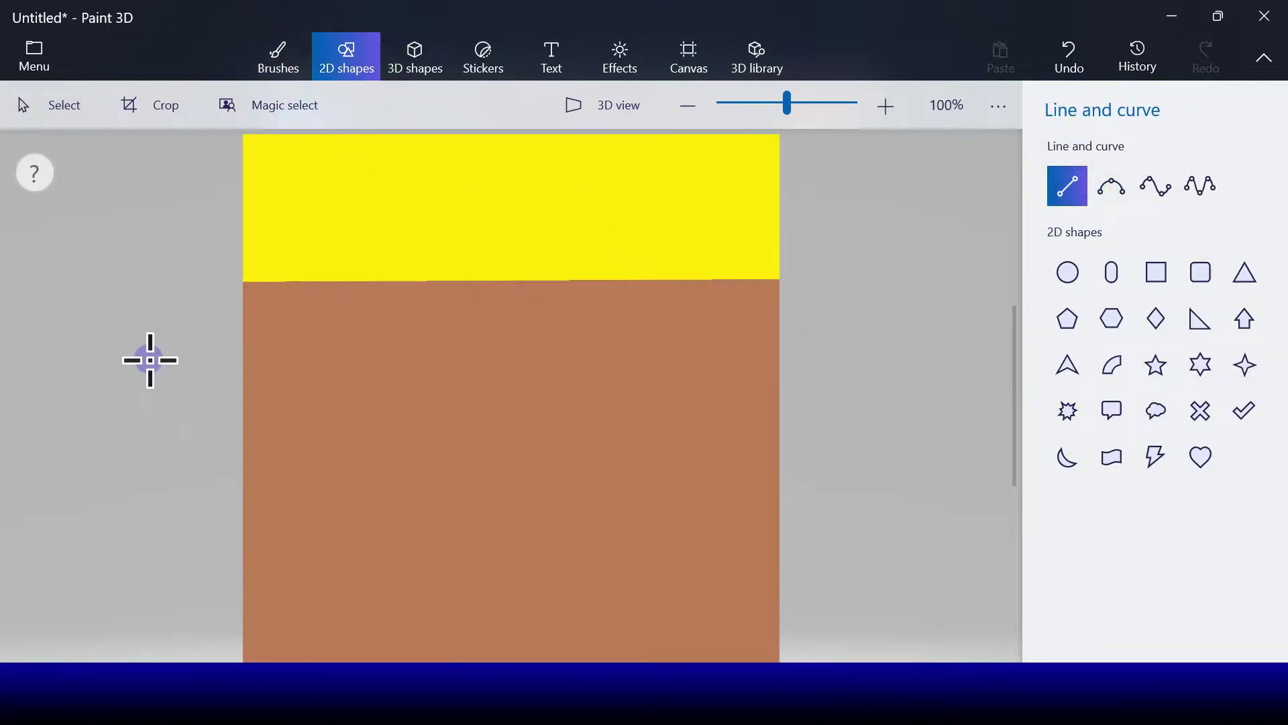
{"action": "left_click_drag", "start_coordinate": [251, 326], "coordinate": [548, 326]}
{"action": "left_click", "coordinate": [1068, 202]}
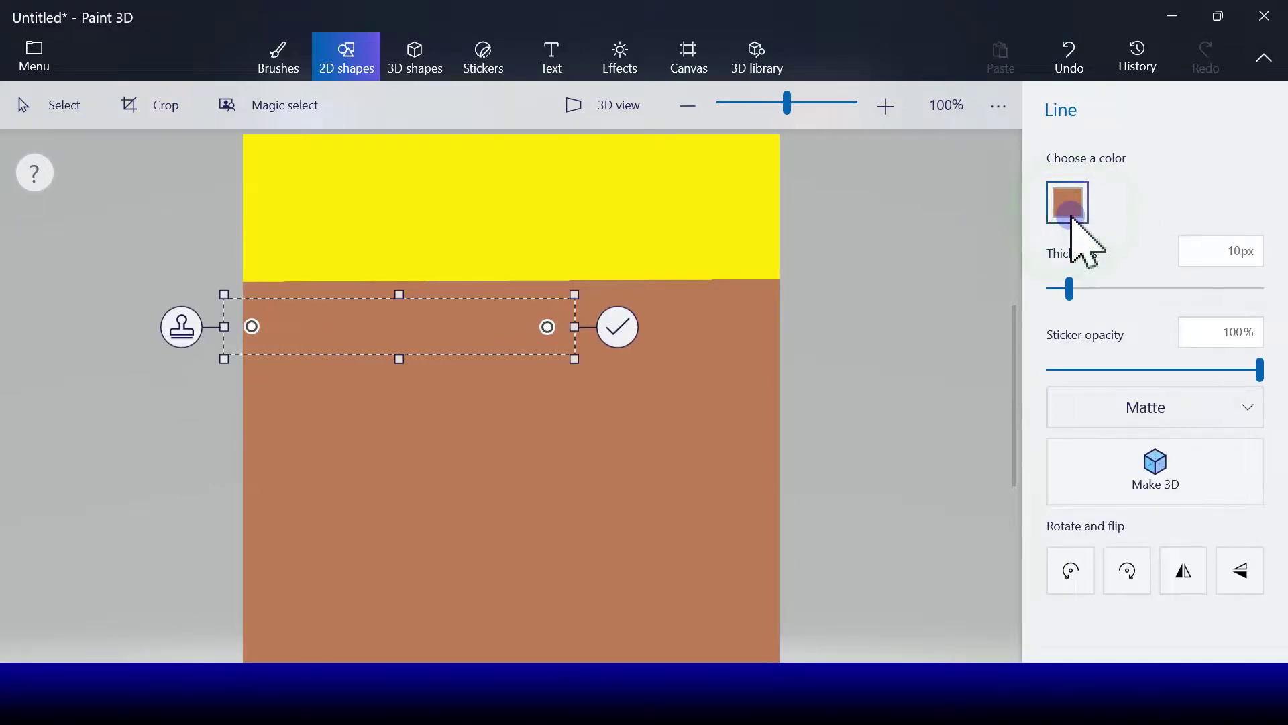
{"action": "left_click", "coordinate": [985, 315]}
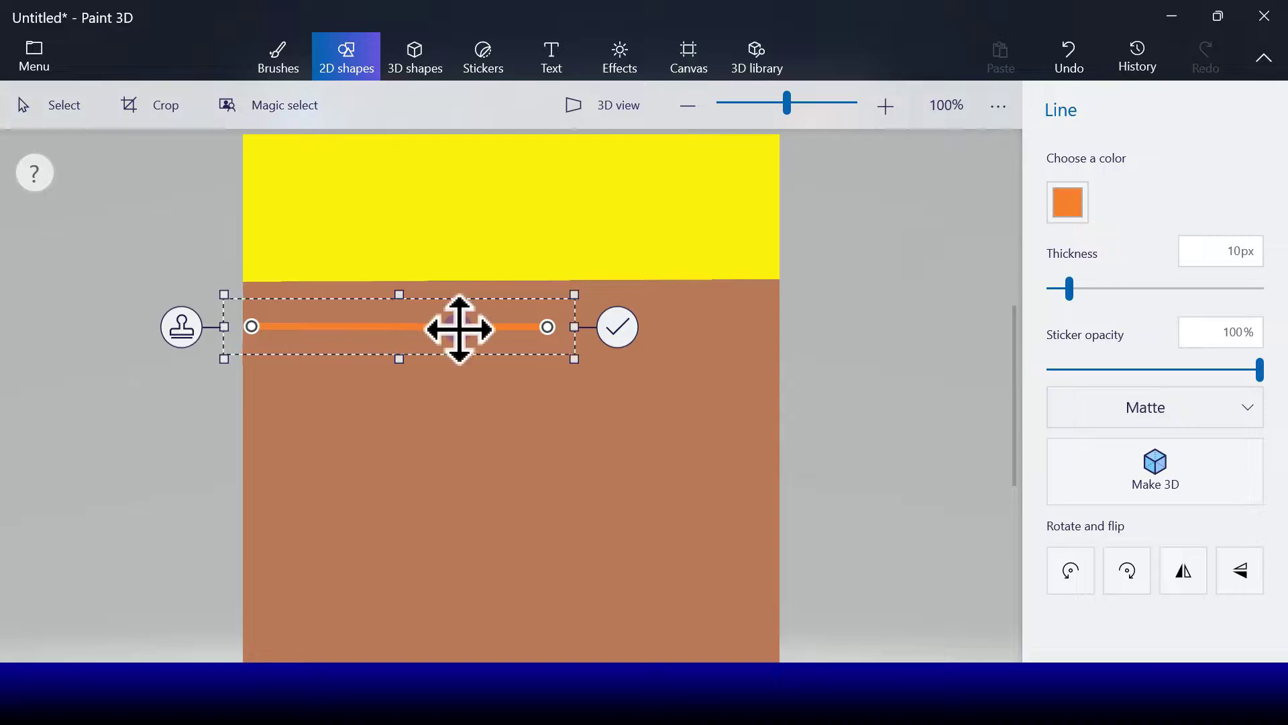
Step: Shorten the orange line, keep it level, and set its thickness to 6 px
{"action": "left_click_drag", "start_coordinate": [571, 357], "coordinate": [711, 349]}
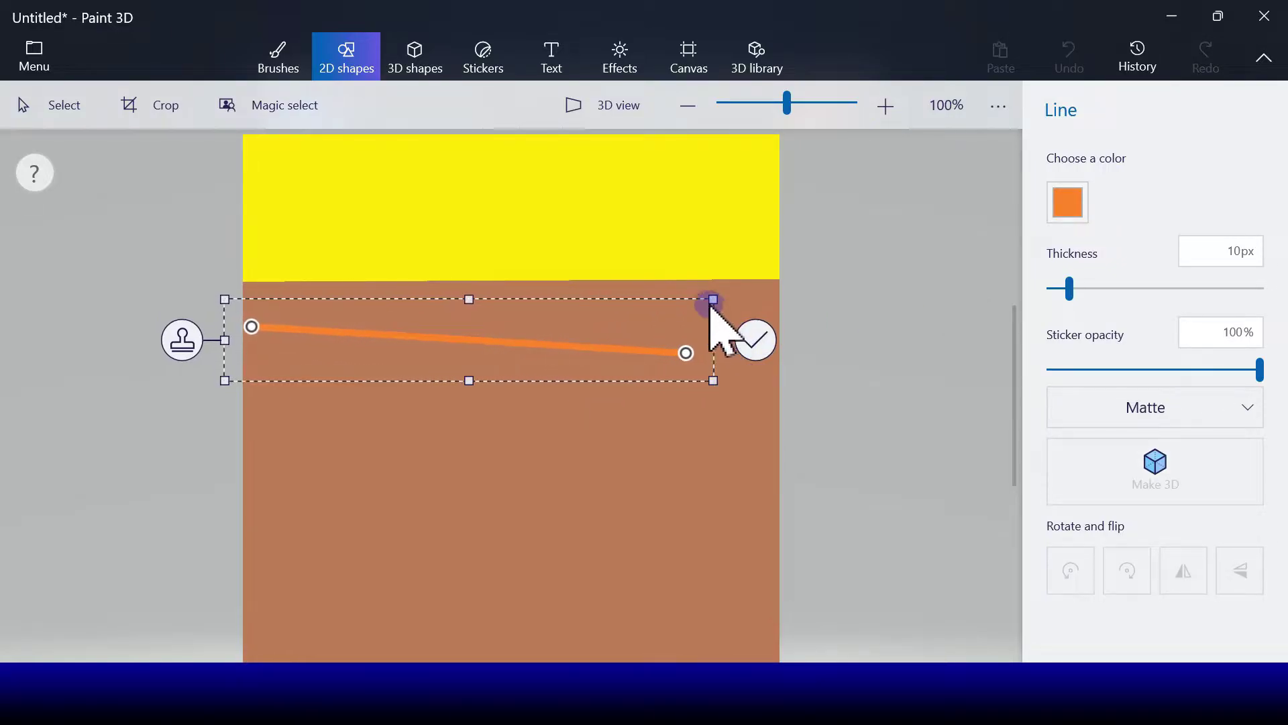
{"action": "left_click_drag", "start_coordinate": [711, 296], "coordinate": [456, 295]}
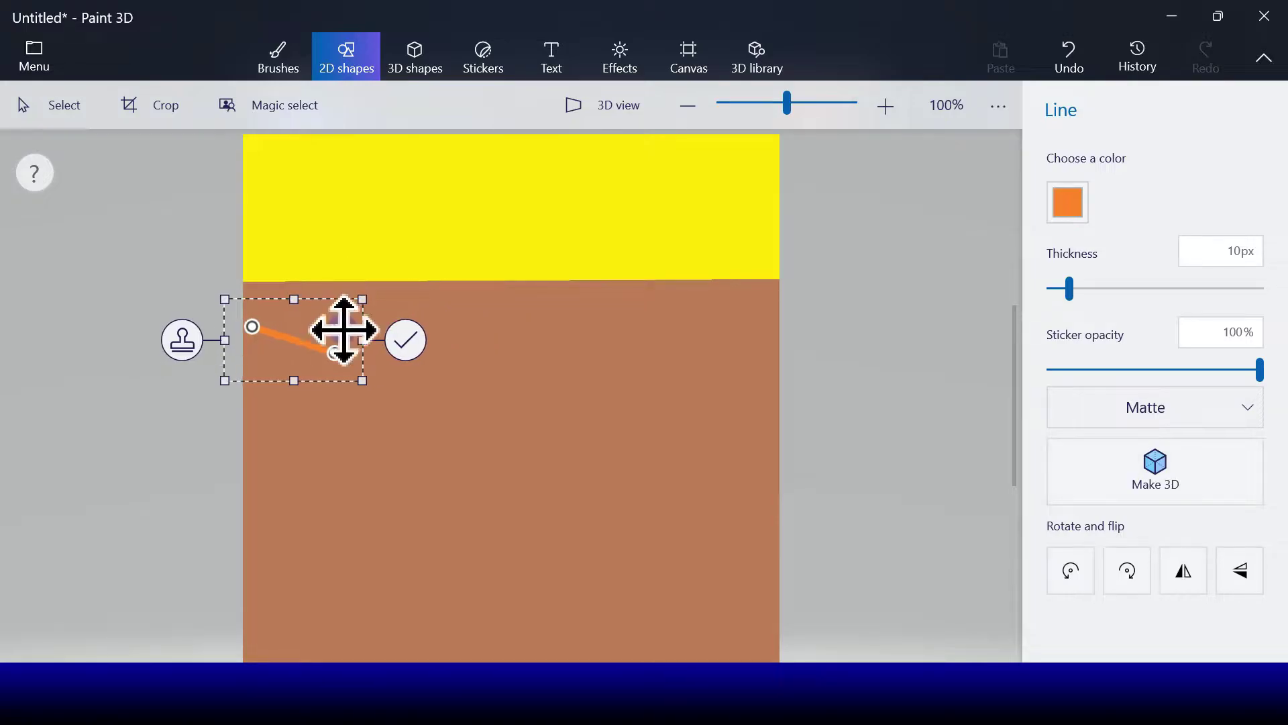
{"action": "left_click_drag", "start_coordinate": [340, 361], "coordinate": [341, 323]}
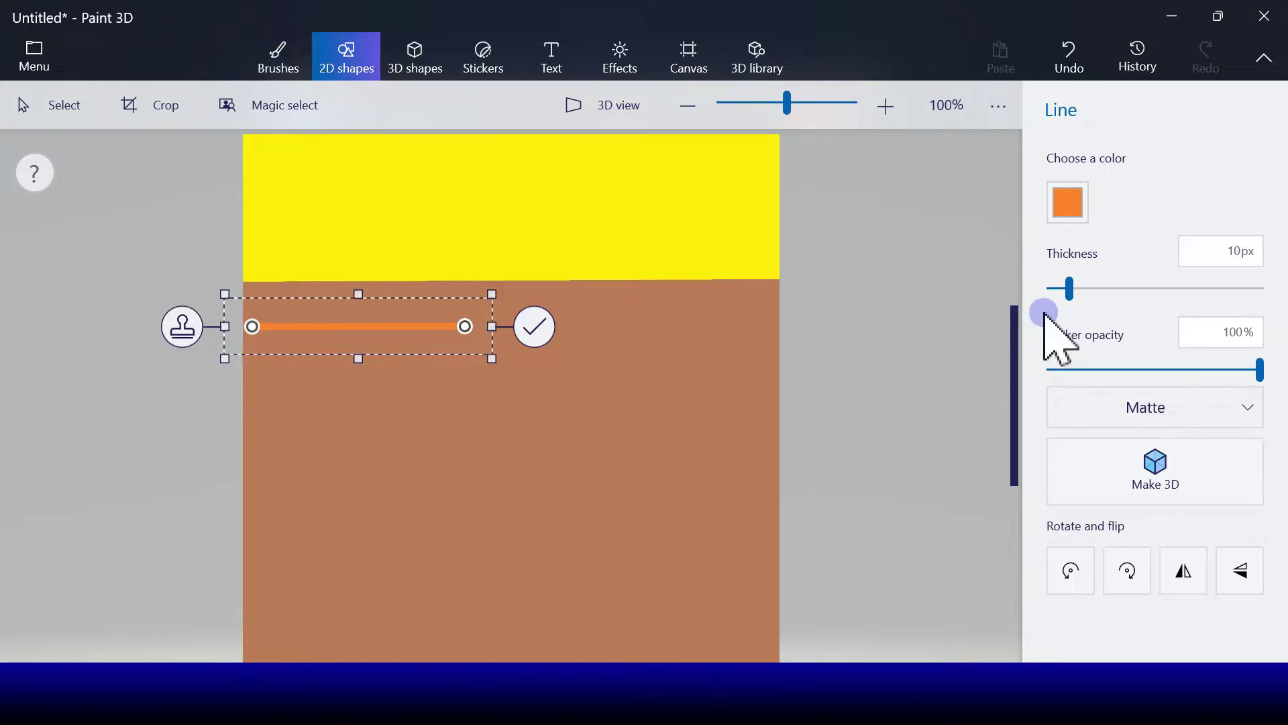
{"action": "left_click_drag", "start_coordinate": [1069, 290], "coordinate": [1062, 294]}
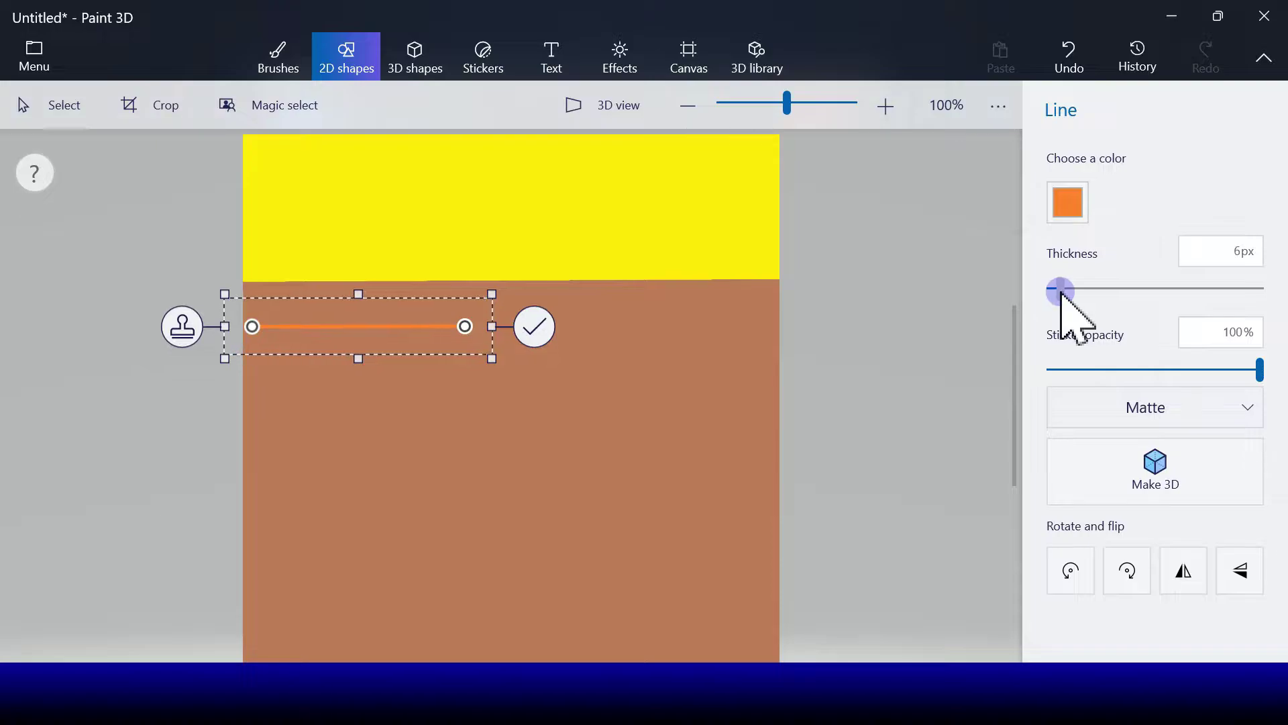
{"action": "left_click", "coordinate": [397, 299]}
Step: Stamp two copies of the orange line, placing a longer one just below it and another stretched across the table's middle right
{"action": "left_click", "coordinate": [190, 330]}
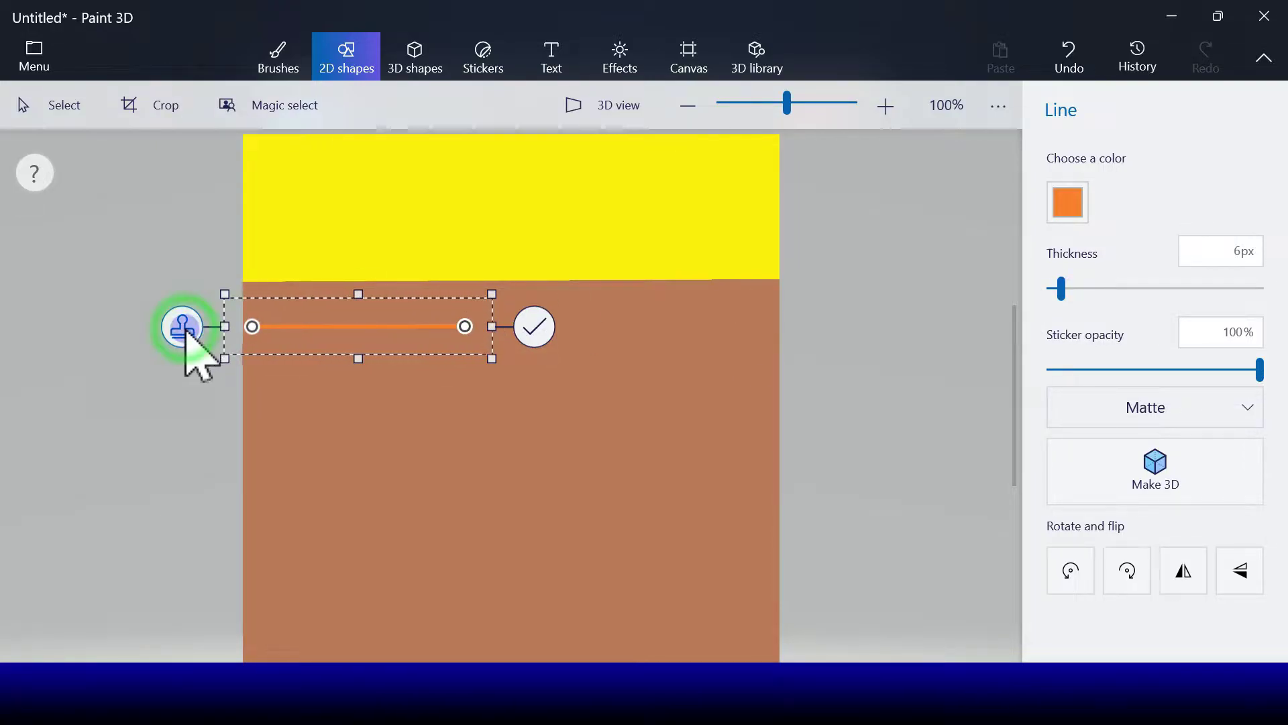
{"action": "left_click_drag", "start_coordinate": [335, 337], "coordinate": [307, 341]}
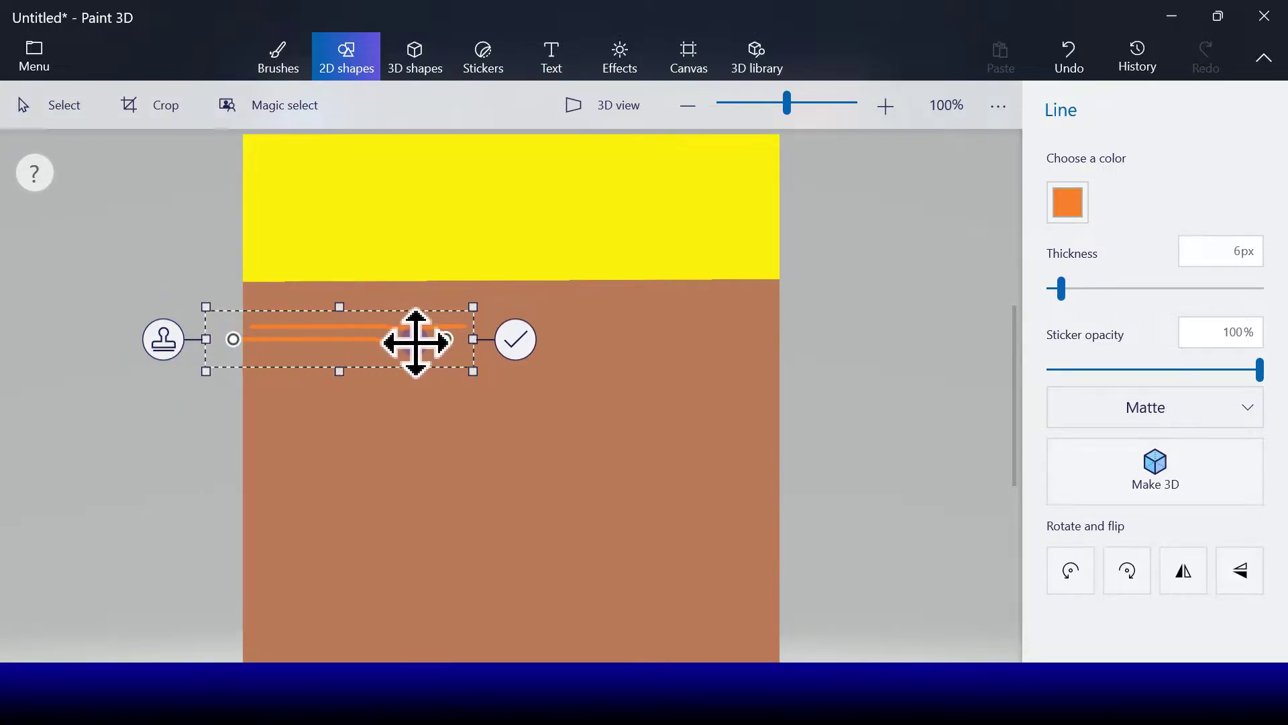
{"action": "left_click_drag", "start_coordinate": [488, 340], "coordinate": [550, 331]}
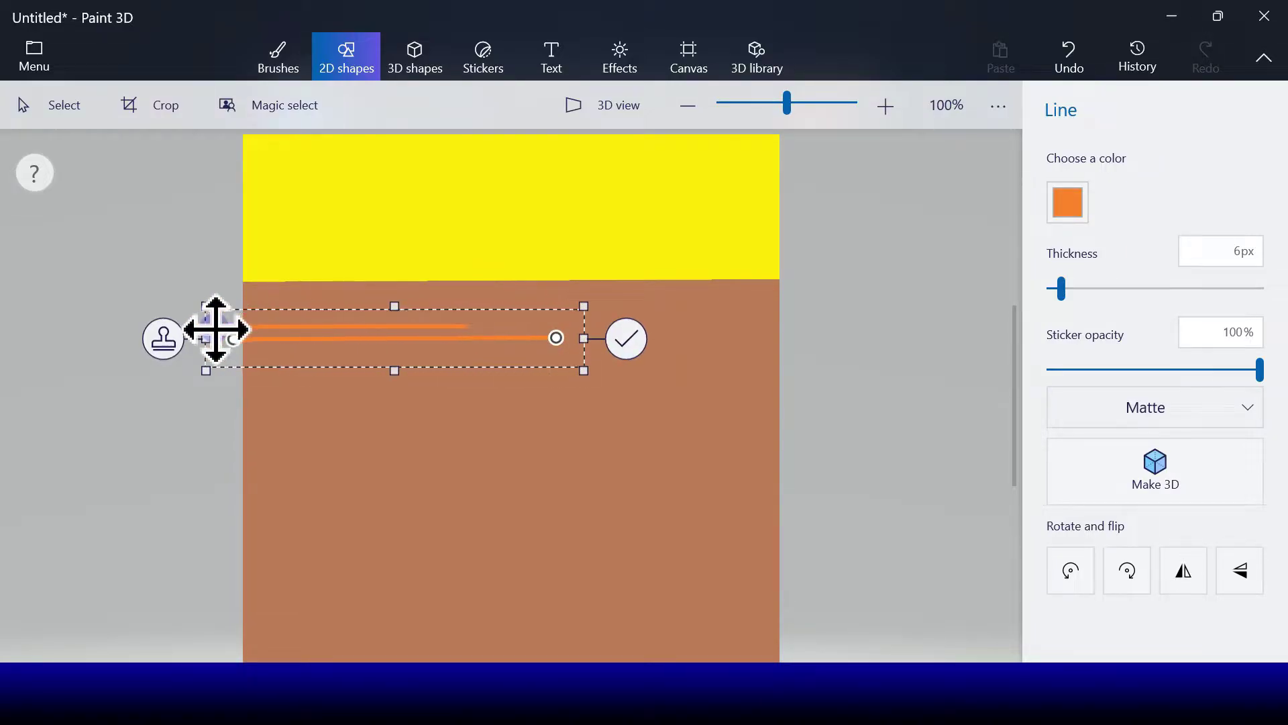
{"action": "left_click", "coordinate": [163, 353]}
{"action": "left_click_drag", "start_coordinate": [345, 346], "coordinate": [586, 426]}
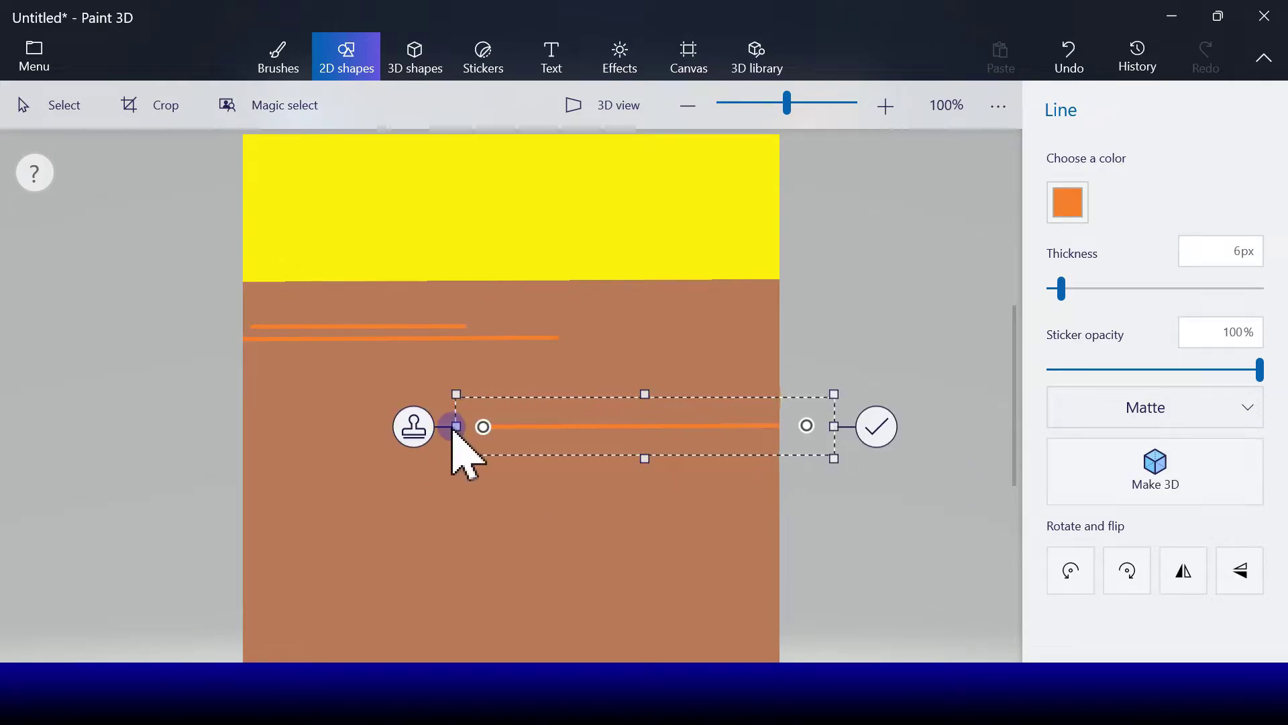
{"action": "left_click_drag", "start_coordinate": [477, 430], "coordinate": [379, 421]}
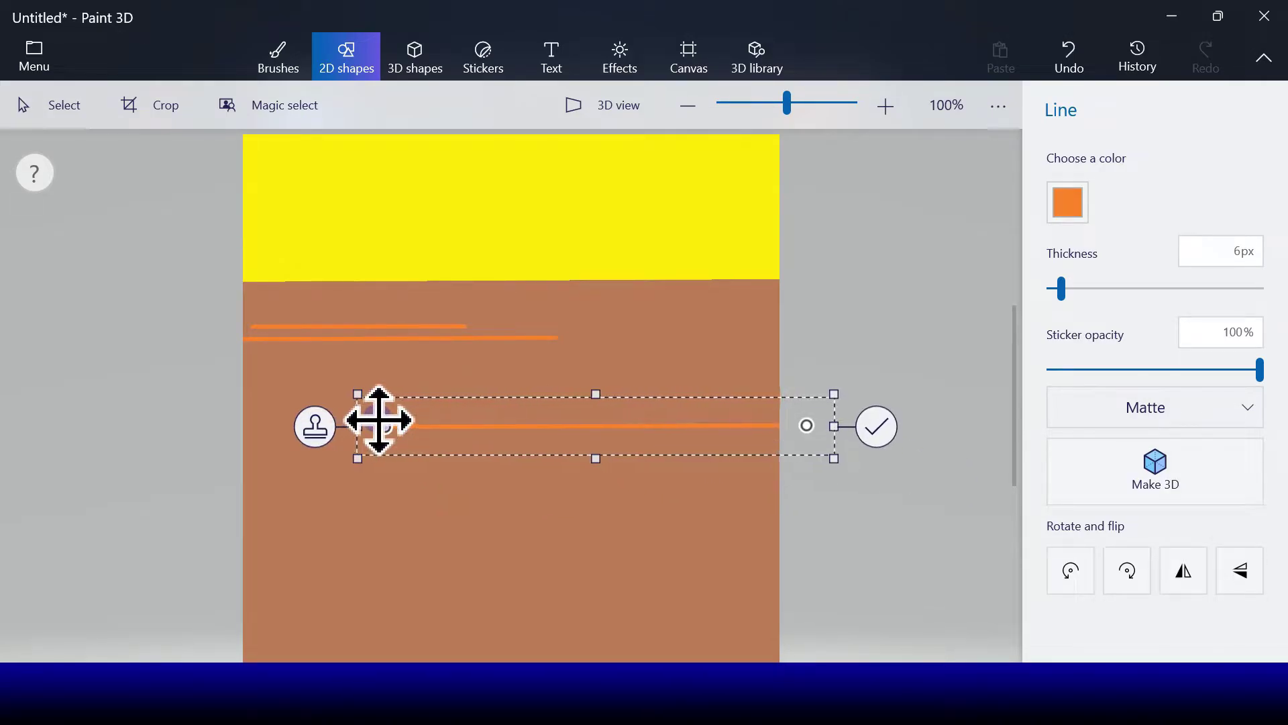
Step: Stamp two more orange lines at the table's lower left, a long one with a much shorter one just beneath it
{"action": "left_click", "coordinate": [314, 429]}
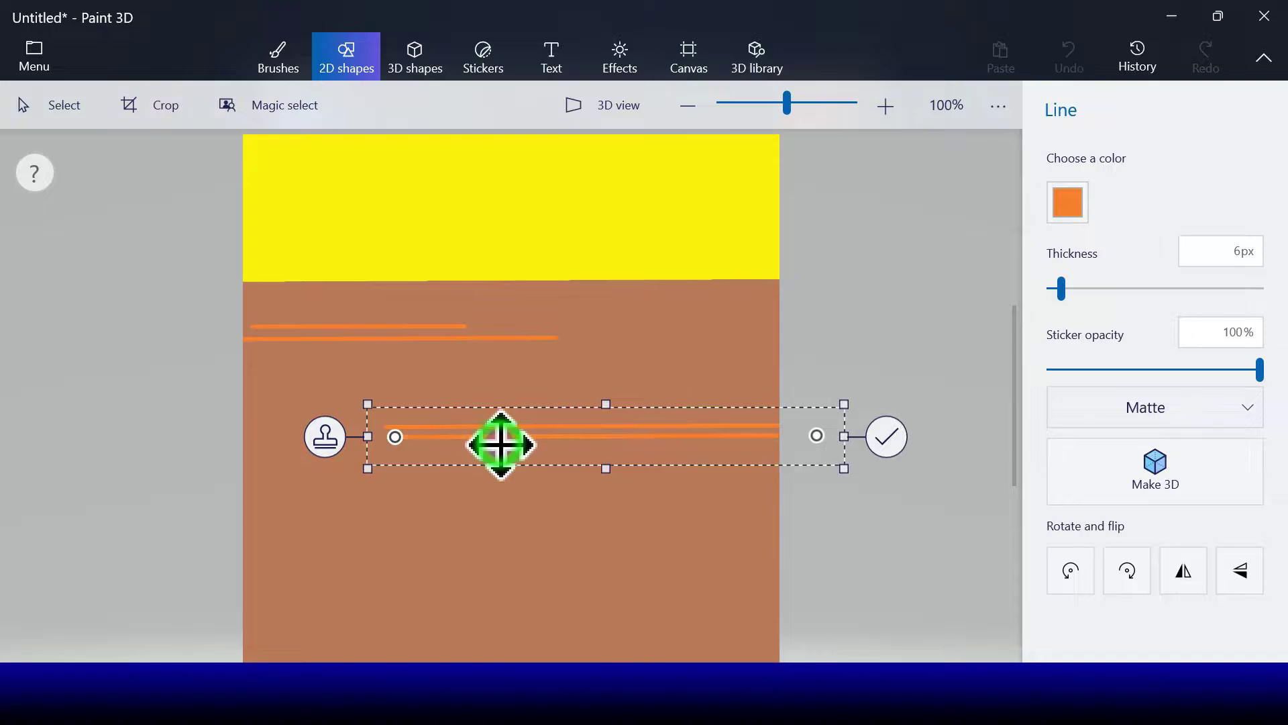
{"action": "left_click_drag", "start_coordinate": [501, 443], "coordinate": [227, 550]}
{"action": "left_click", "coordinate": [155, 530]}
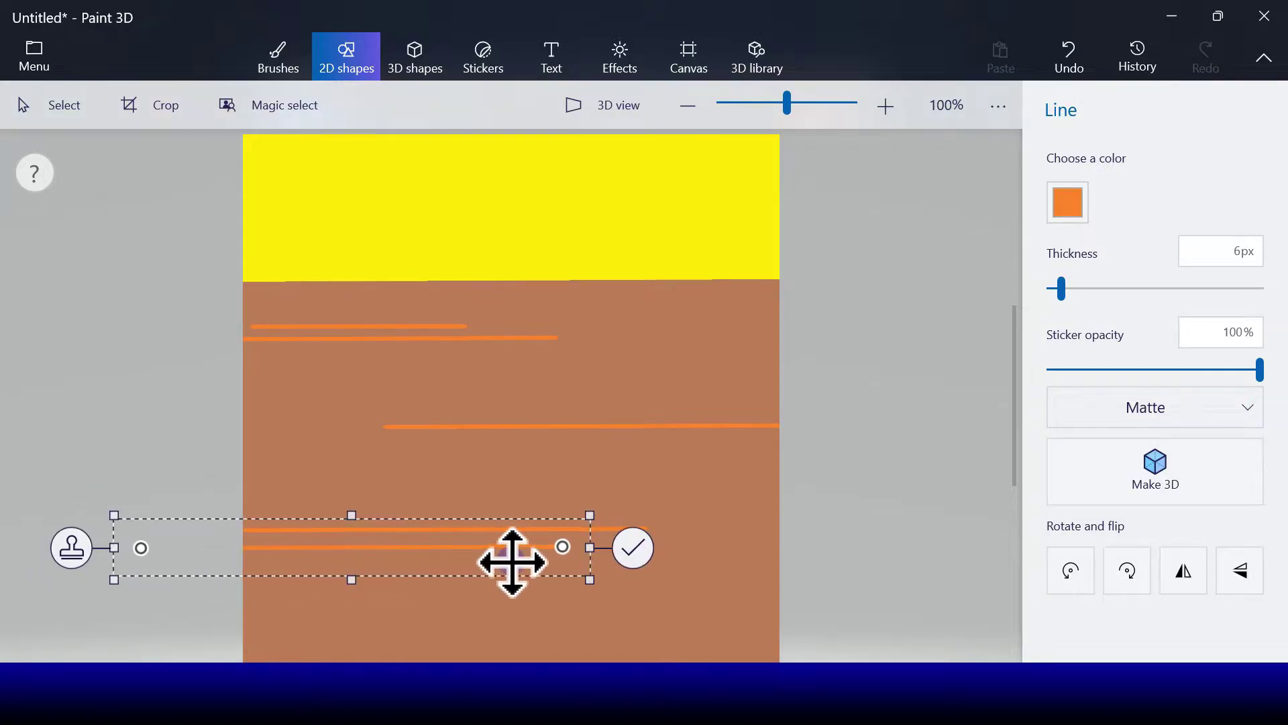
{"action": "left_click_drag", "start_coordinate": [561, 546], "coordinate": [523, 553]}
{"action": "left_click_drag", "start_coordinate": [377, 541], "coordinate": [337, 539]}
Step: Stamp two orange lines near the table's lower-right corner, with a shorter one just above the other, and commit them
{"action": "left_click", "coordinate": [80, 552]}
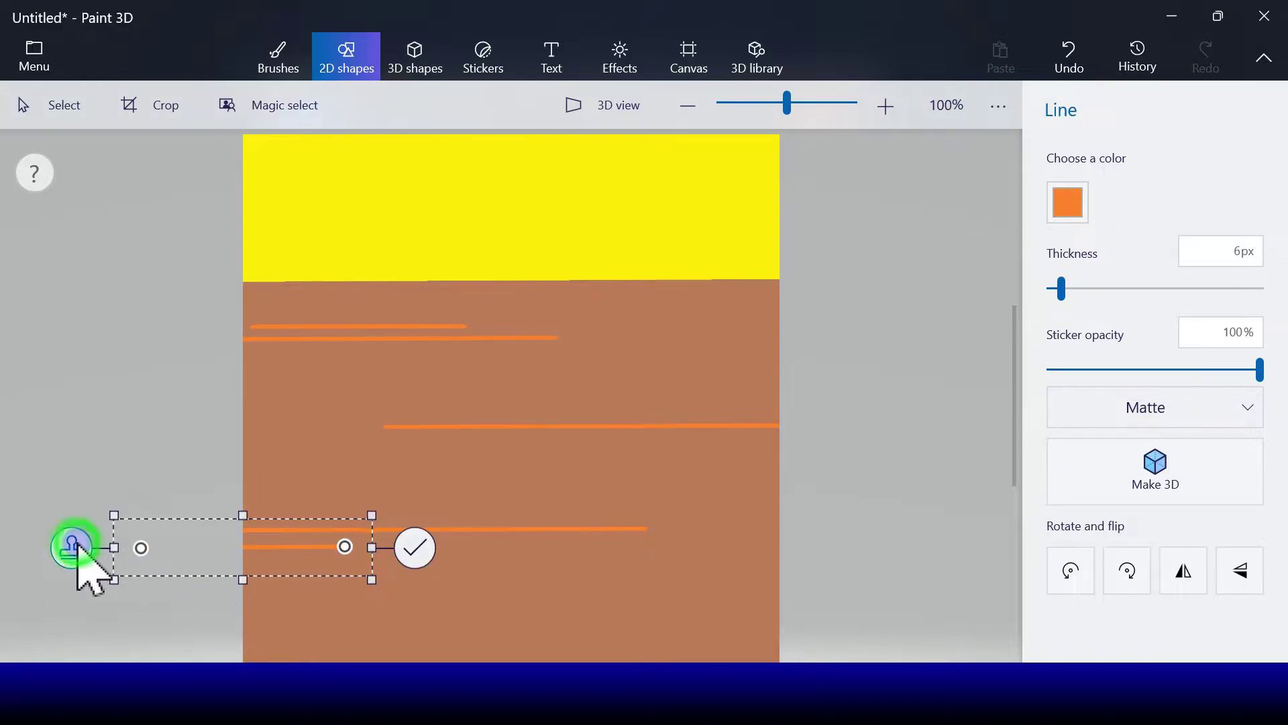
{"action": "left_click_drag", "start_coordinate": [264, 564], "coordinate": [685, 641]}
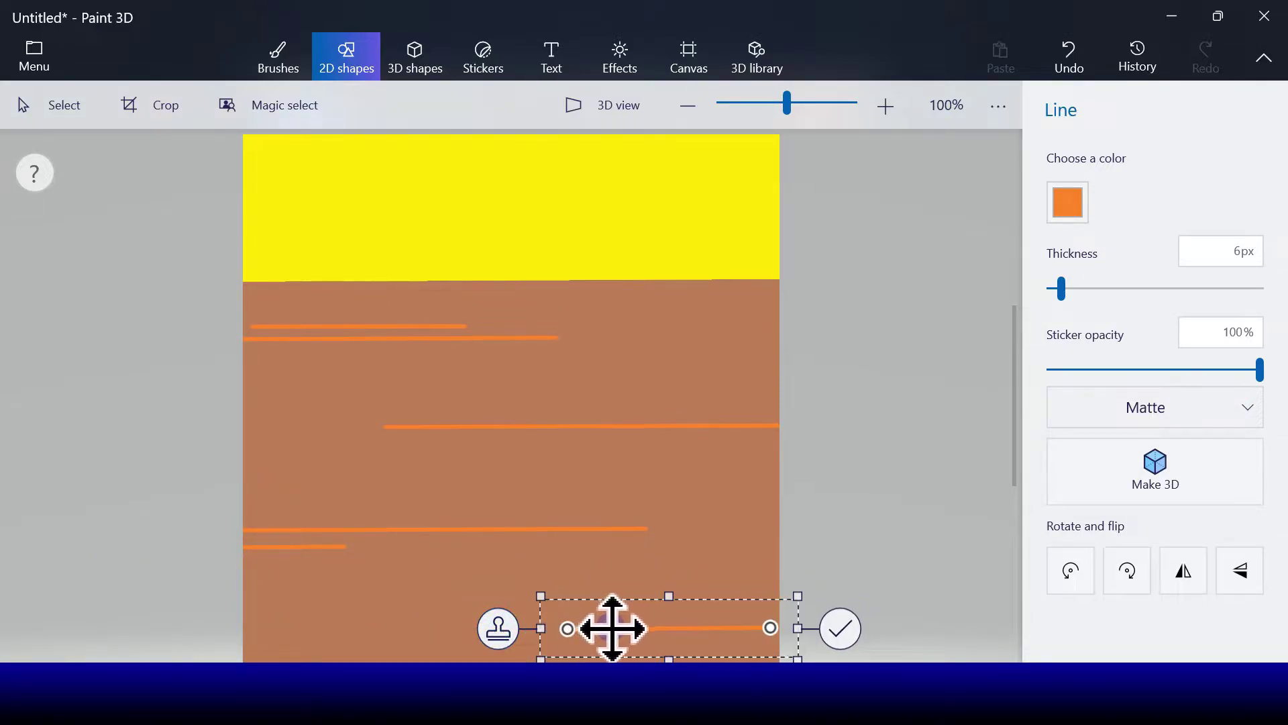
{"action": "left_click", "coordinate": [504, 629]}
{"action": "left_click_drag", "start_coordinate": [621, 631], "coordinate": [697, 611]}
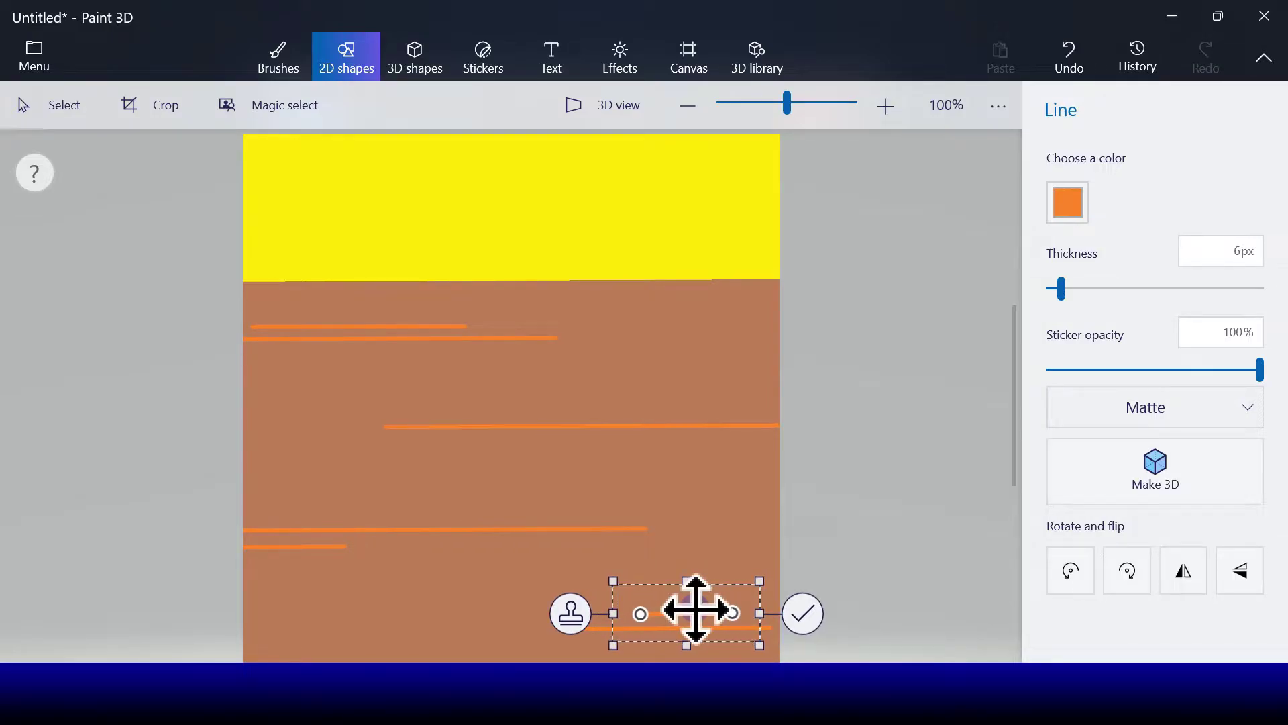
{"action": "left_click", "coordinate": [813, 615]}
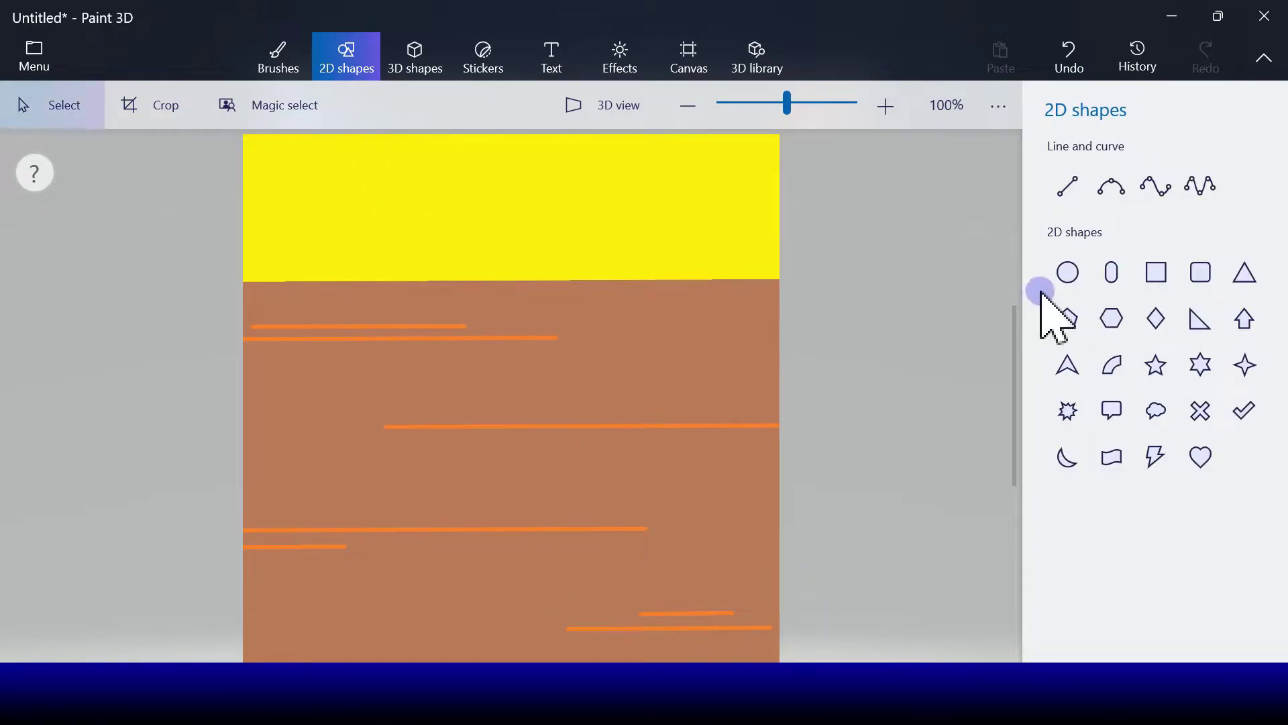
Step: Draw a wide ellipse on the lower middle of the table and make both its outline and fill dark gray
{"action": "left_click", "coordinate": [1066, 275]}
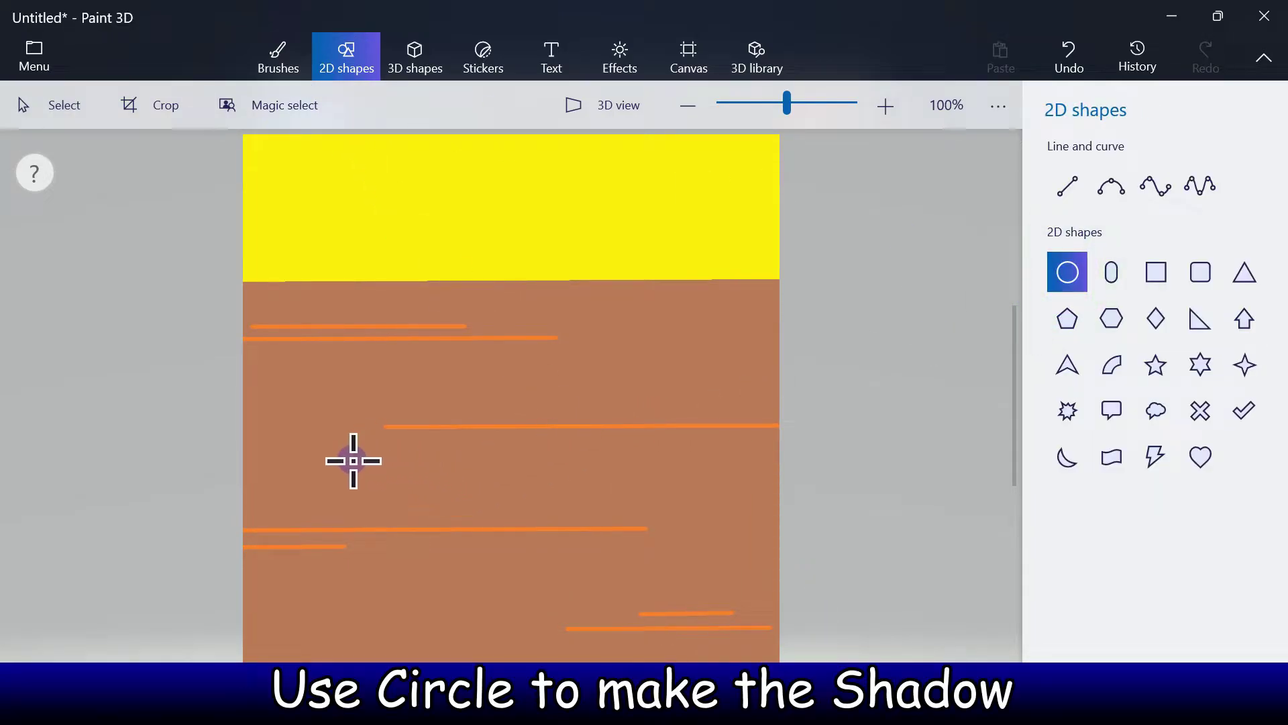
{"action": "left_click_drag", "start_coordinate": [356, 483], "coordinate": [702, 594]}
{"action": "left_click", "coordinate": [1067, 310]}
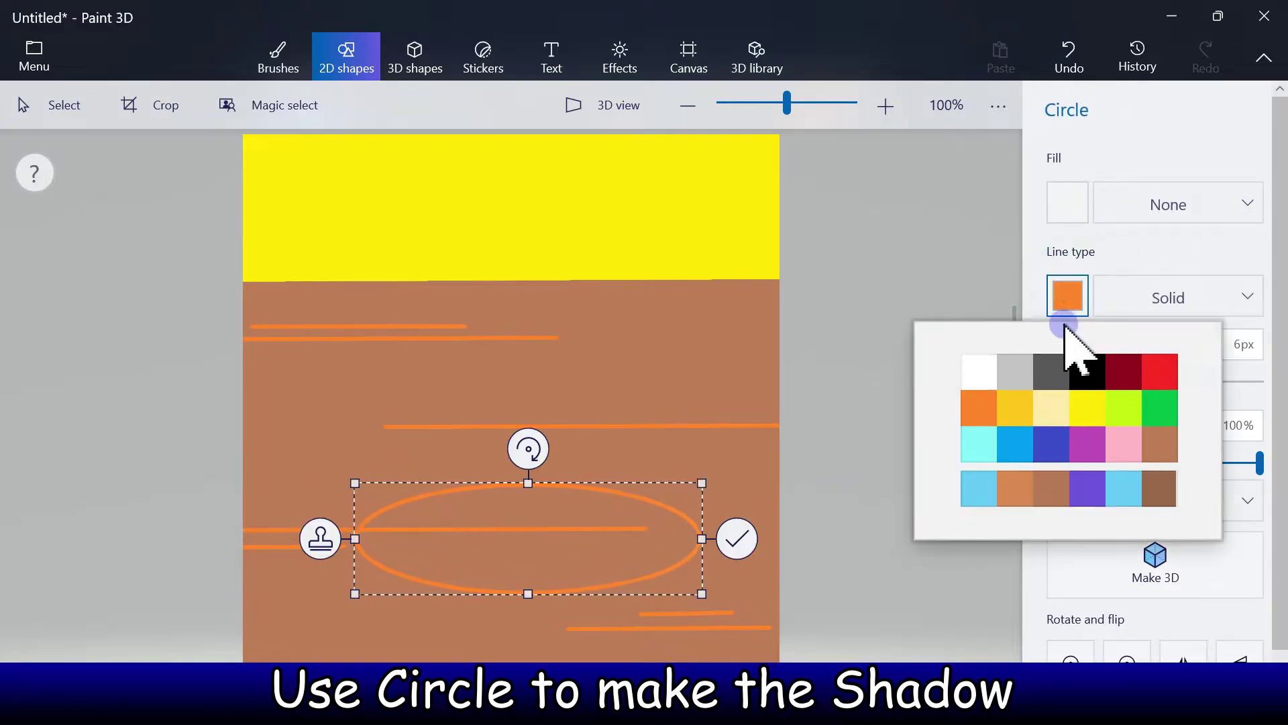
{"action": "left_click", "coordinate": [1057, 366]}
{"action": "left_click", "coordinate": [1066, 208]}
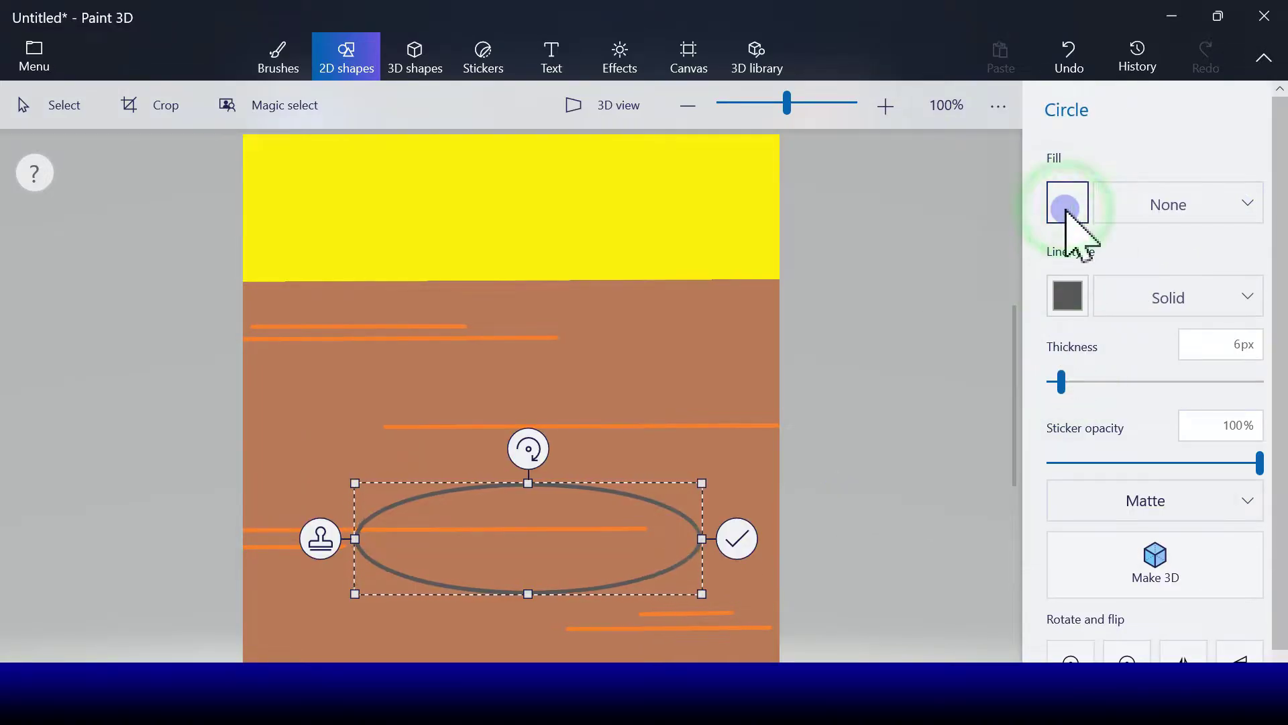
{"action": "left_click", "coordinate": [1058, 287]}
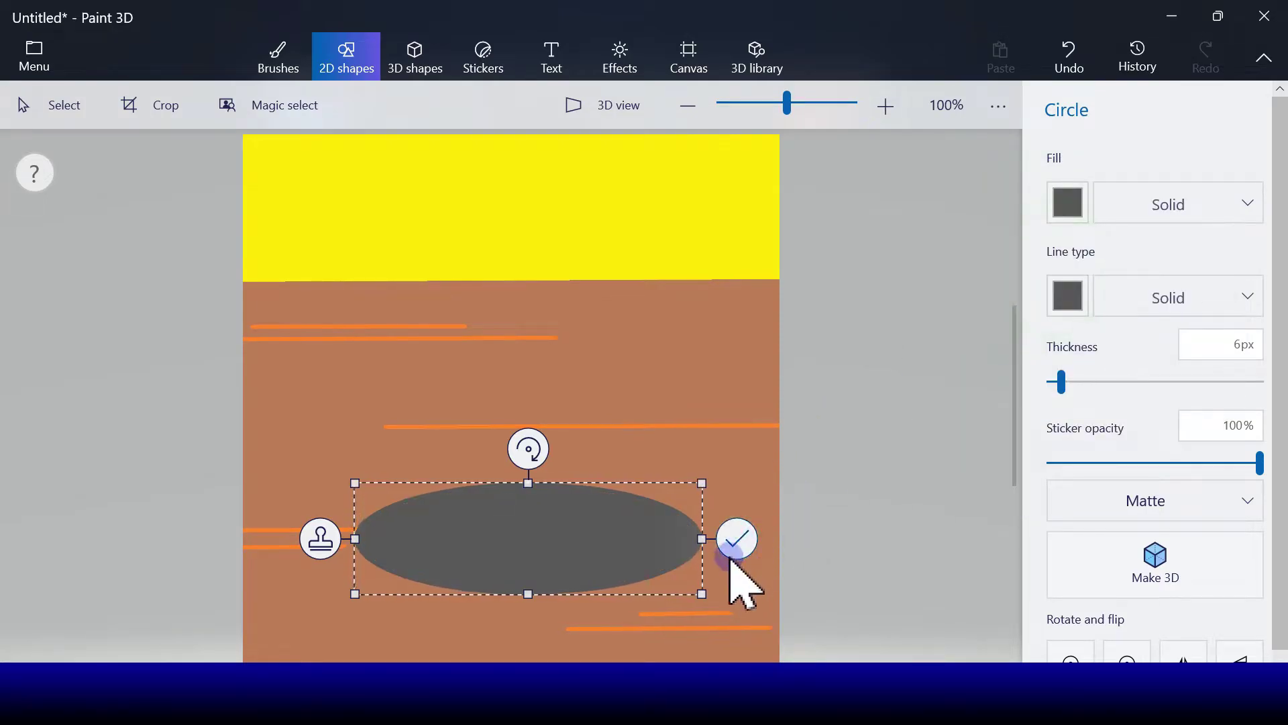
Step: Narrow the dark gray ellipse, centre it on the lower table, set its sticker opacity to 30%, and commit it
{"action": "left_click_drag", "start_coordinate": [701, 593], "coordinate": [625, 595]}
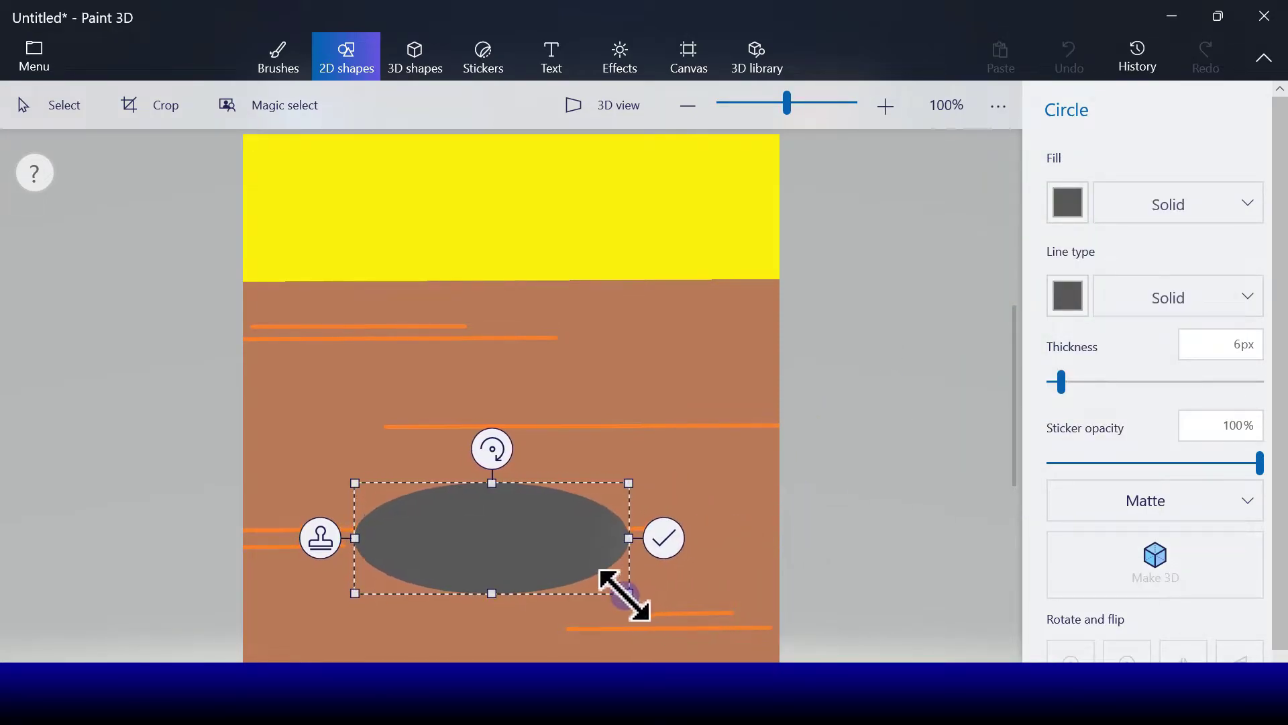
{"action": "left_click_drag", "start_coordinate": [463, 548], "coordinate": [476, 572]}
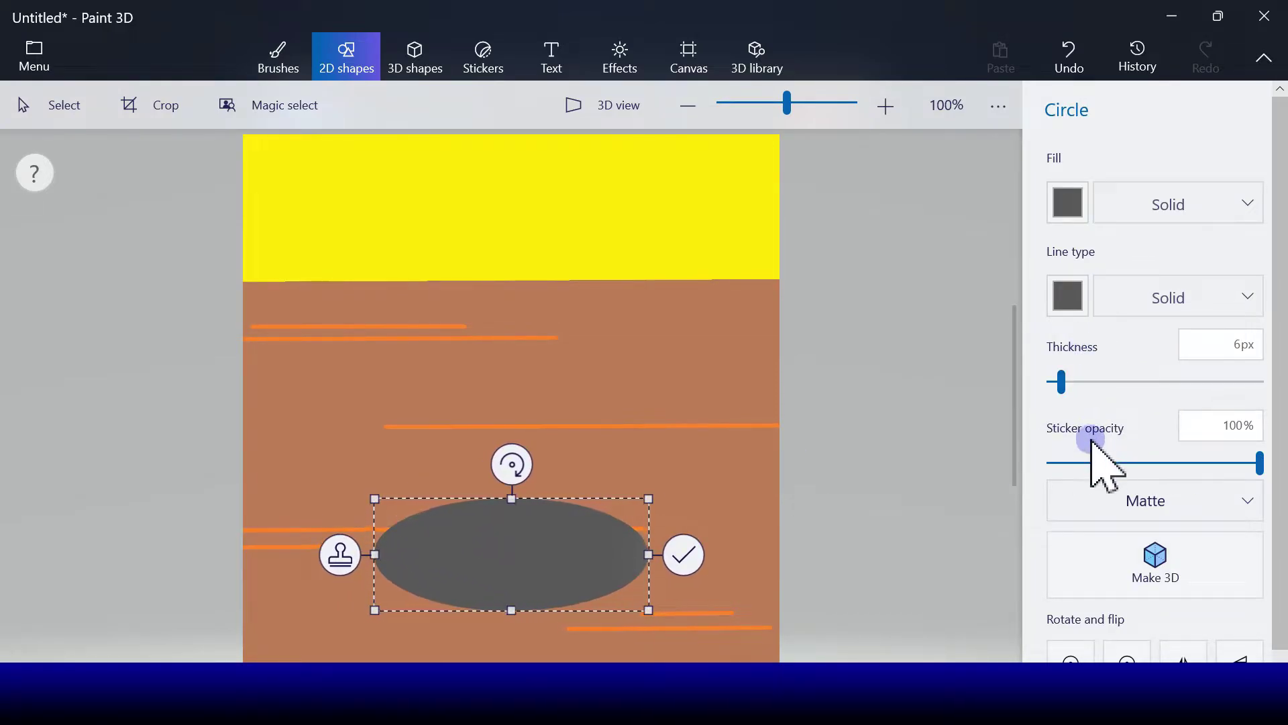
{"action": "left_click_drag", "start_coordinate": [1091, 465], "coordinate": [1112, 464]}
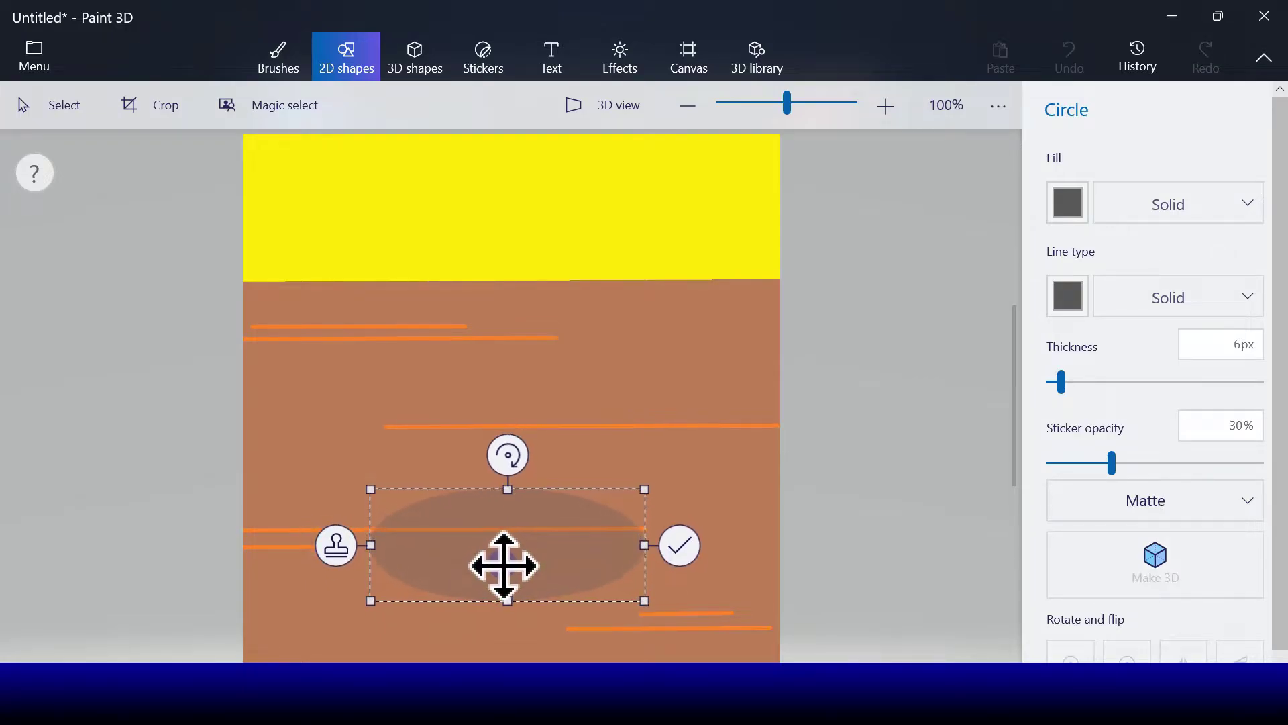
{"action": "left_click", "coordinate": [694, 556]}
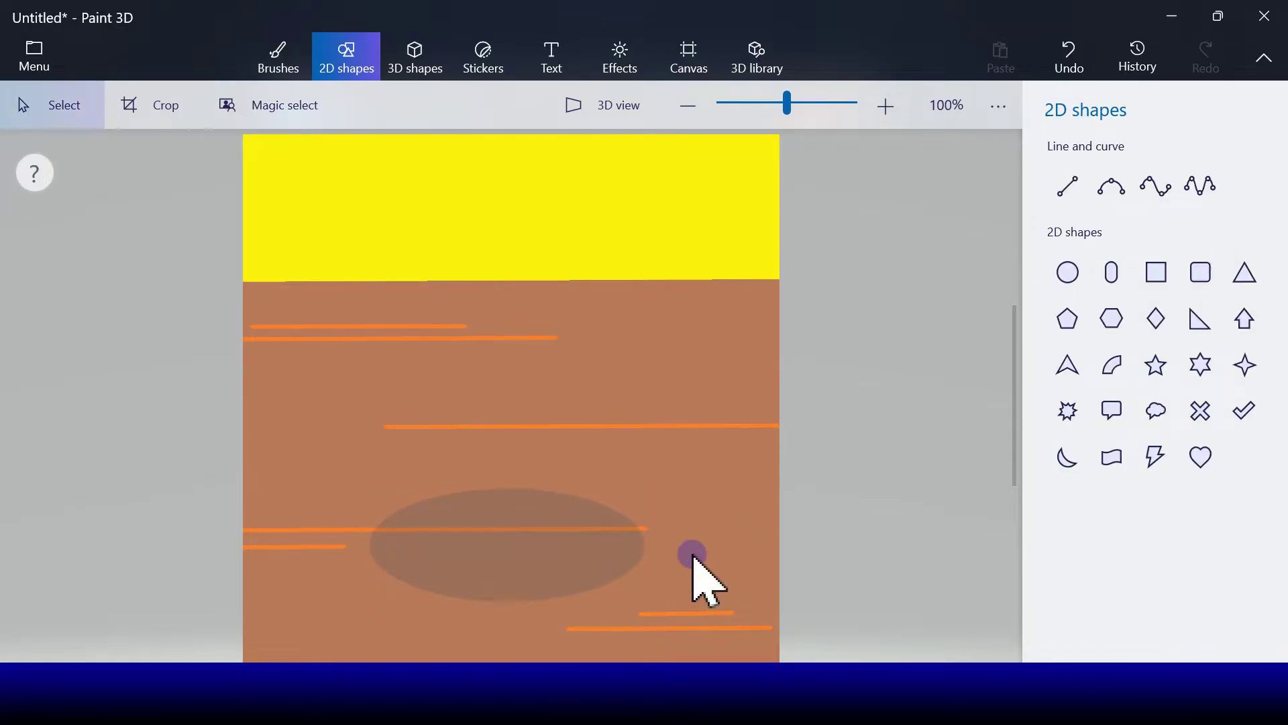
Step: Draw a smaller ellipse centred inside the shadow as the cup's base, with a white outline and white fill
{"action": "left_click", "coordinate": [1078, 278]}
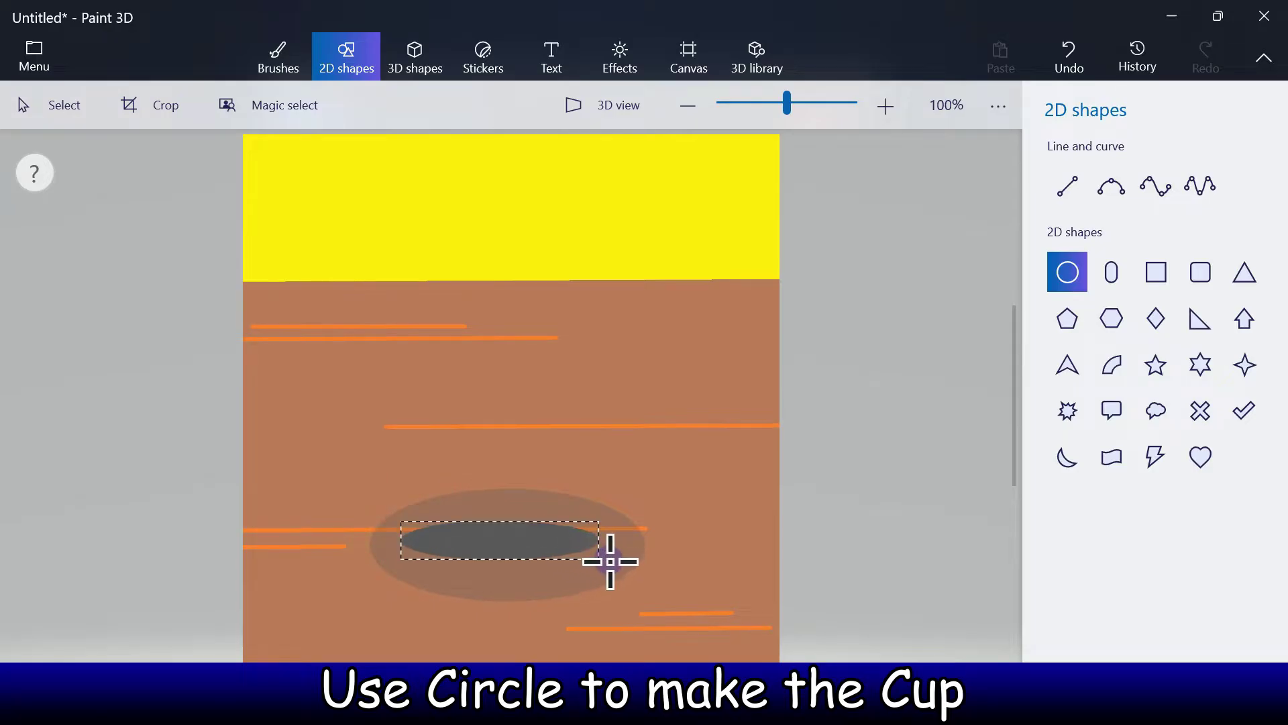
{"action": "left_click_drag", "start_coordinate": [609, 571], "coordinate": [616, 582]}
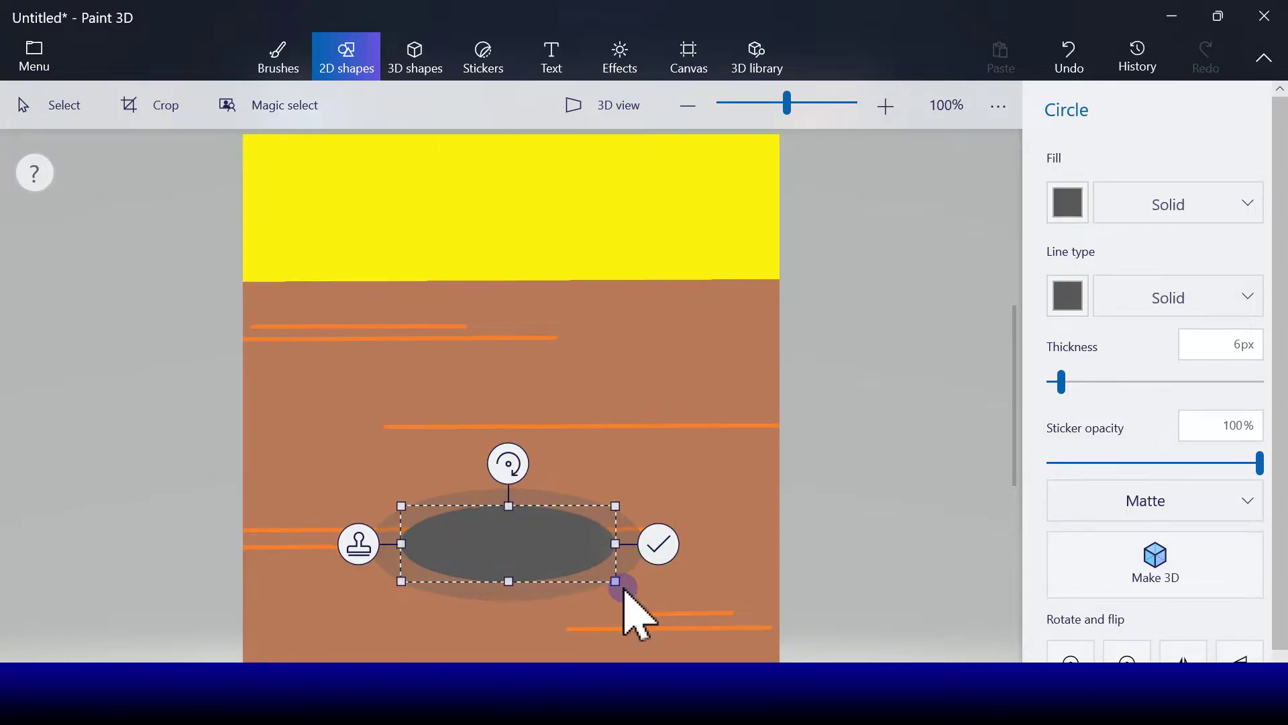
{"action": "left_click", "coordinate": [1064, 298]}
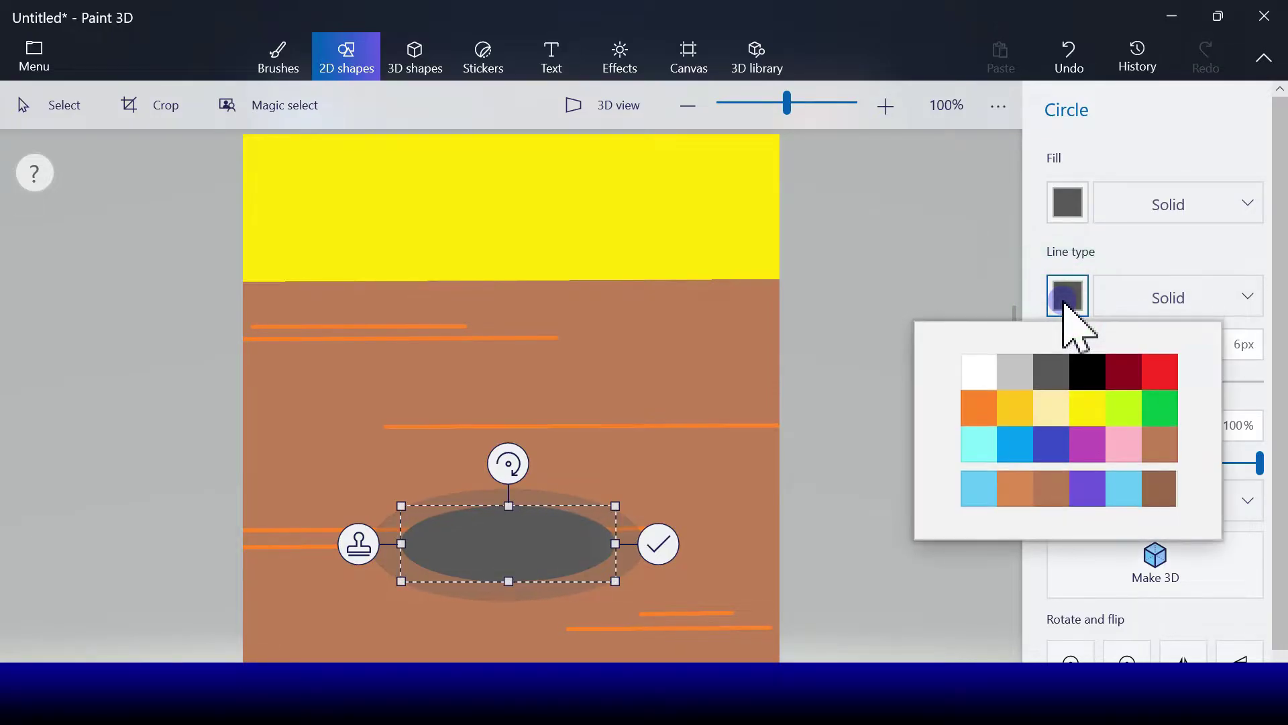
{"action": "left_click", "coordinate": [981, 375]}
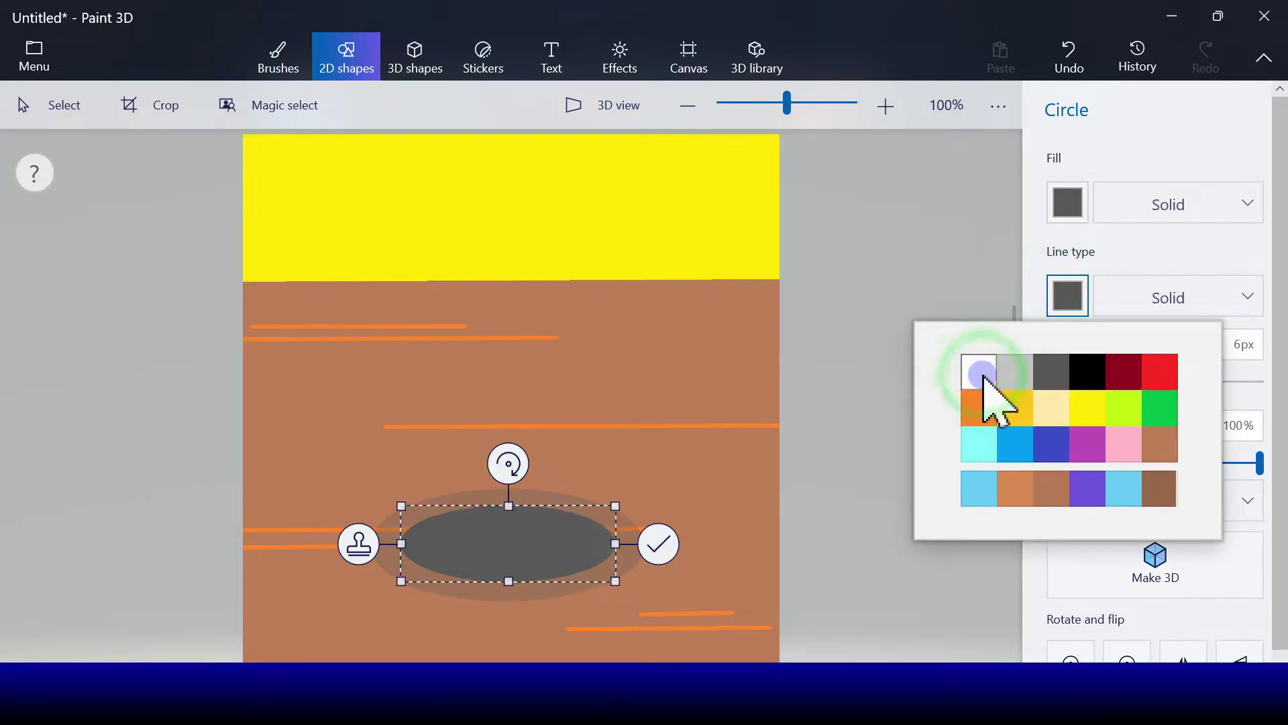
{"action": "left_click", "coordinate": [1065, 213]}
{"action": "left_click", "coordinate": [991, 290]}
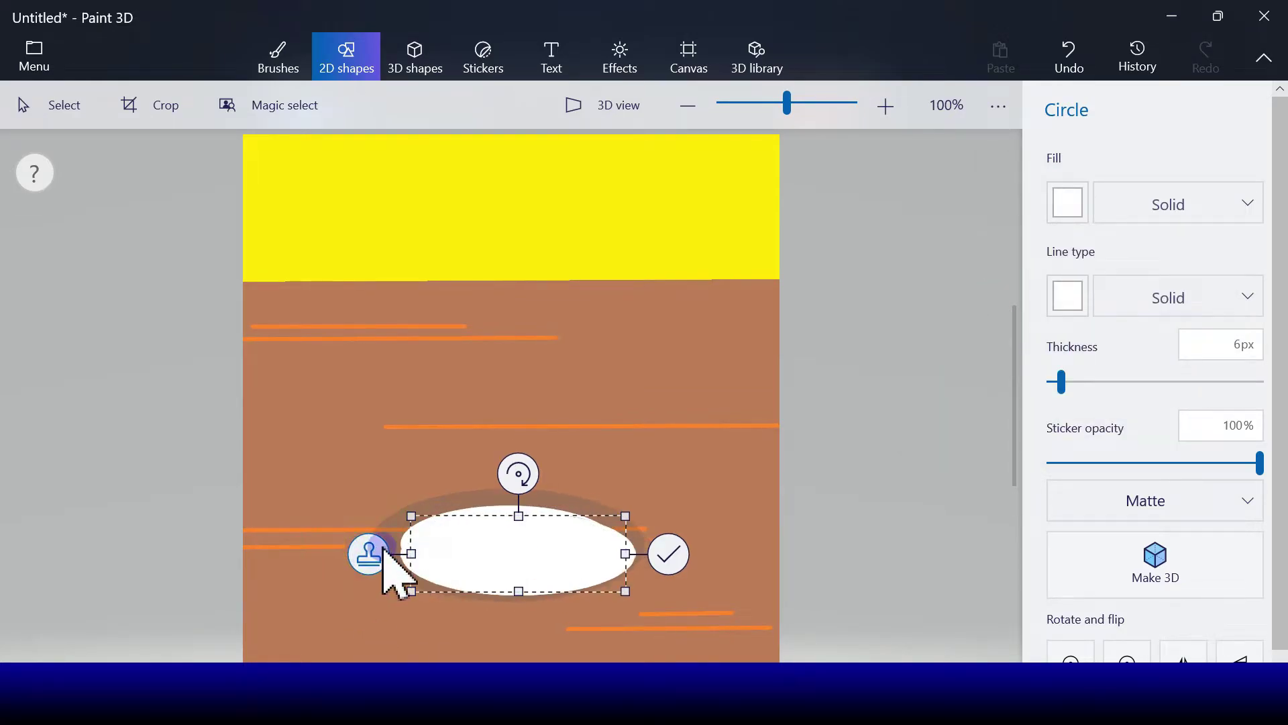
Step: Stamp the white base, move the copy straight above it as the cup's rim, widen it beyond the base, and commit it
{"action": "left_click_drag", "start_coordinate": [508, 472], "coordinate": [439, 387]}
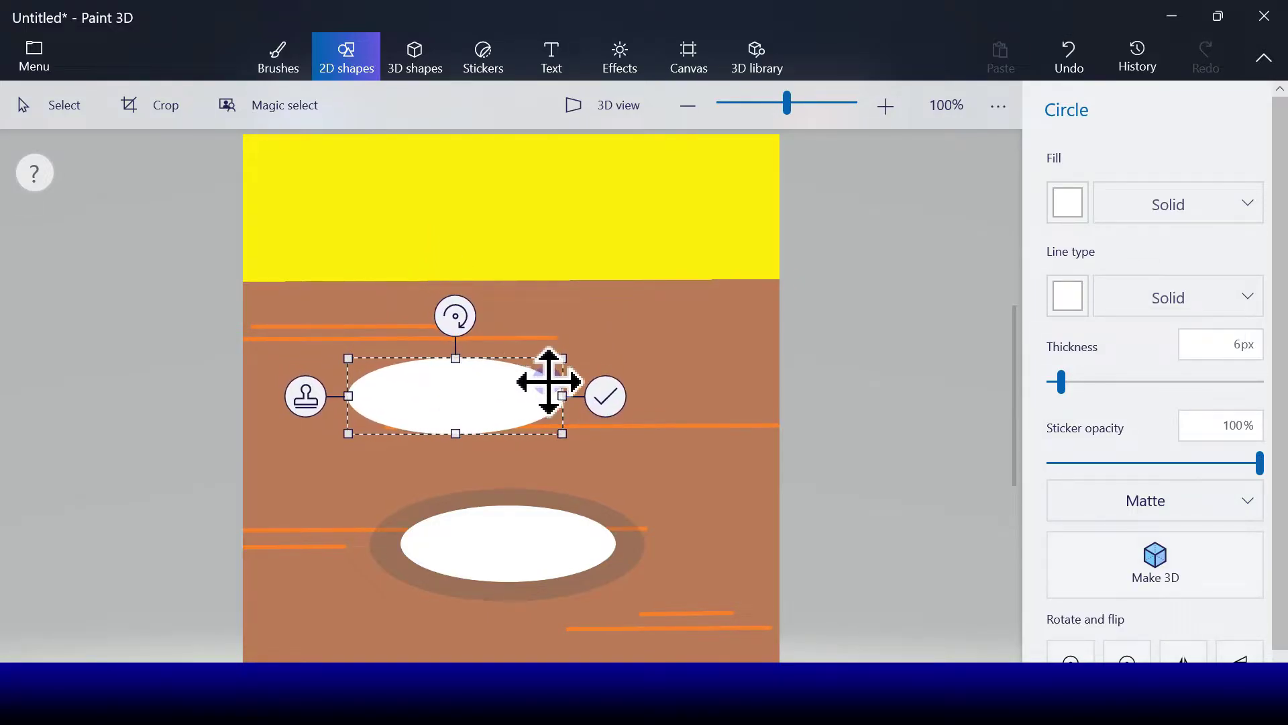
{"action": "left_click_drag", "start_coordinate": [564, 393], "coordinate": [663, 390]}
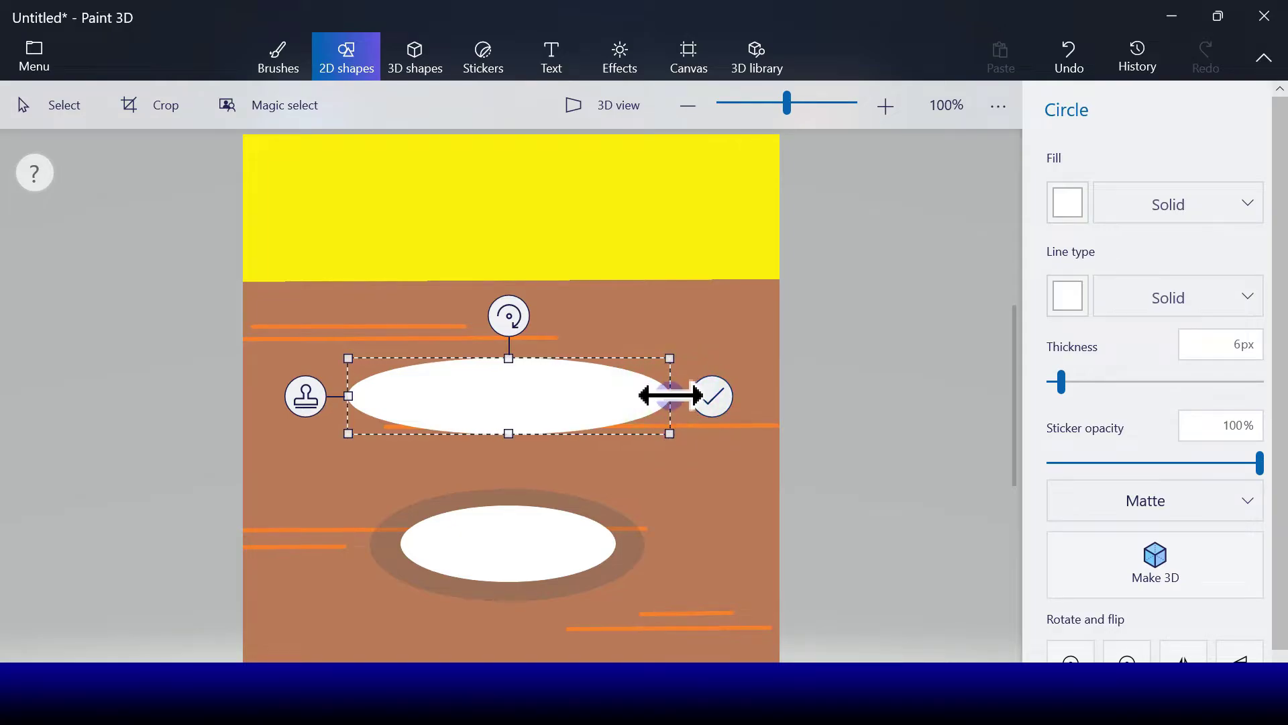
{"action": "left_click_drag", "start_coordinate": [666, 396], "coordinate": [646, 397]}
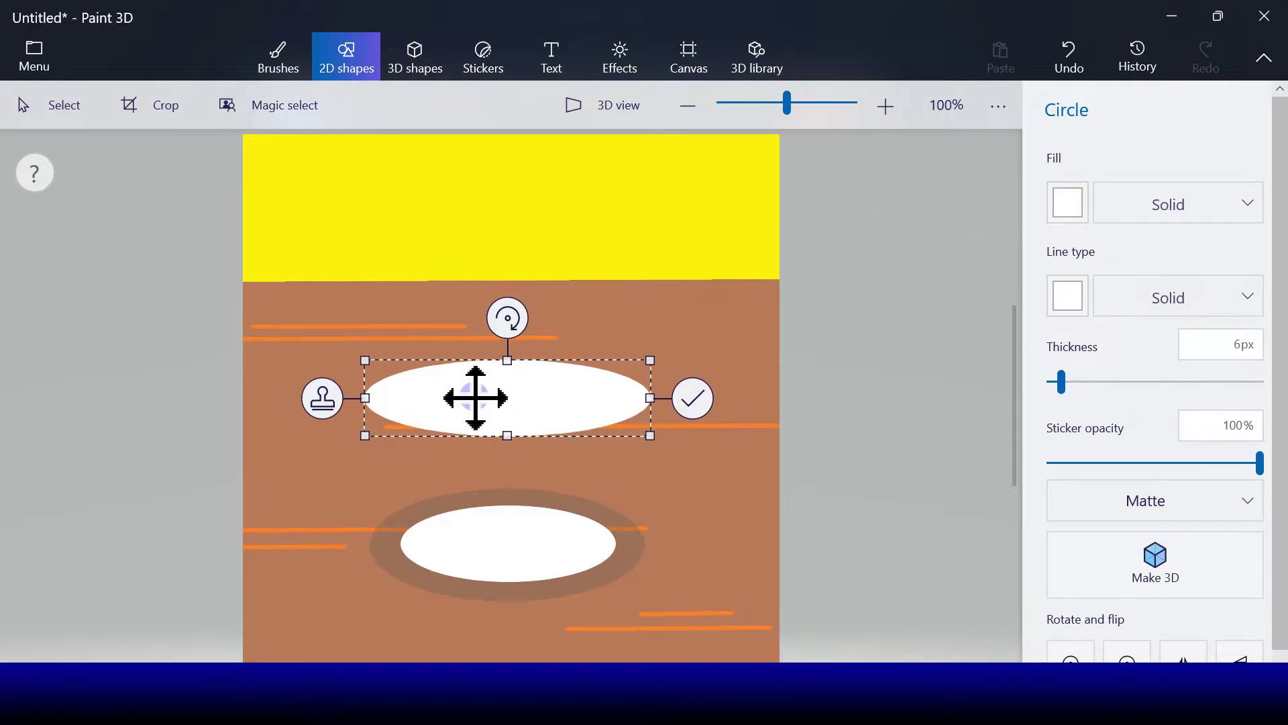
{"action": "left_click", "coordinate": [695, 403]}
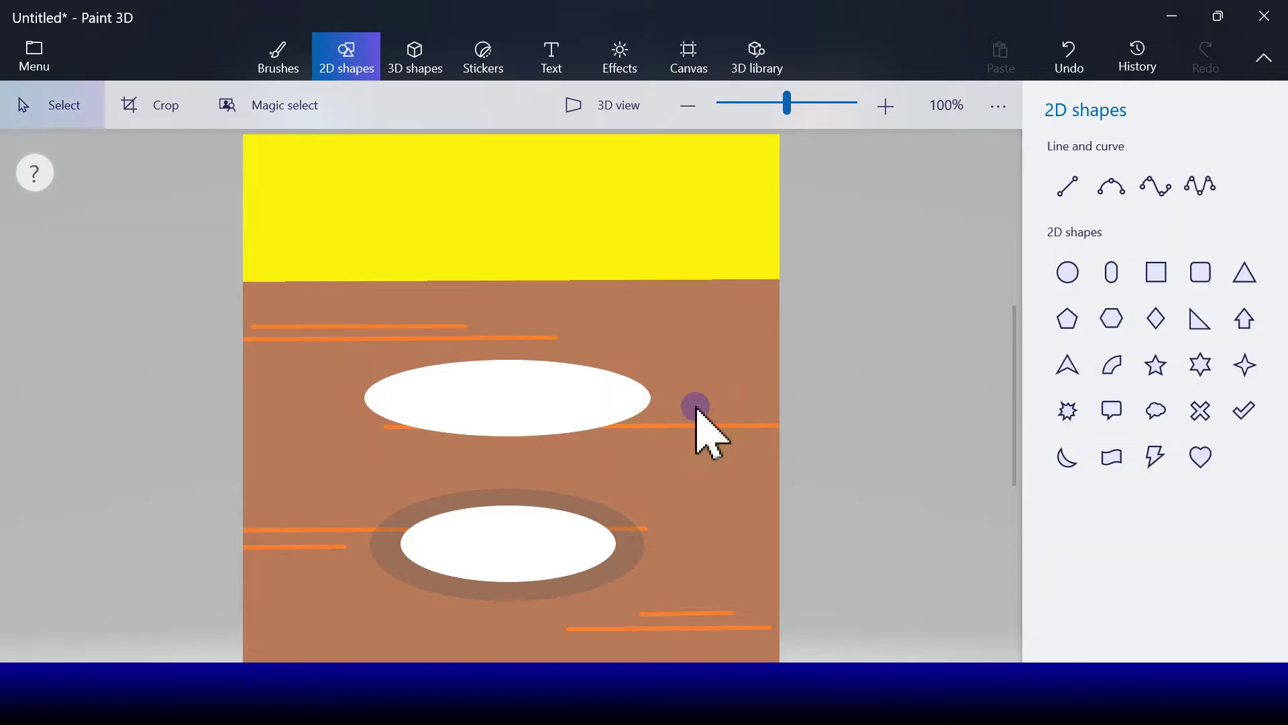
Step: Draw the cup's two slanted sides as white lines joining the left and right ends of the rim and base ellipses
{"action": "left_click", "coordinate": [1068, 188]}
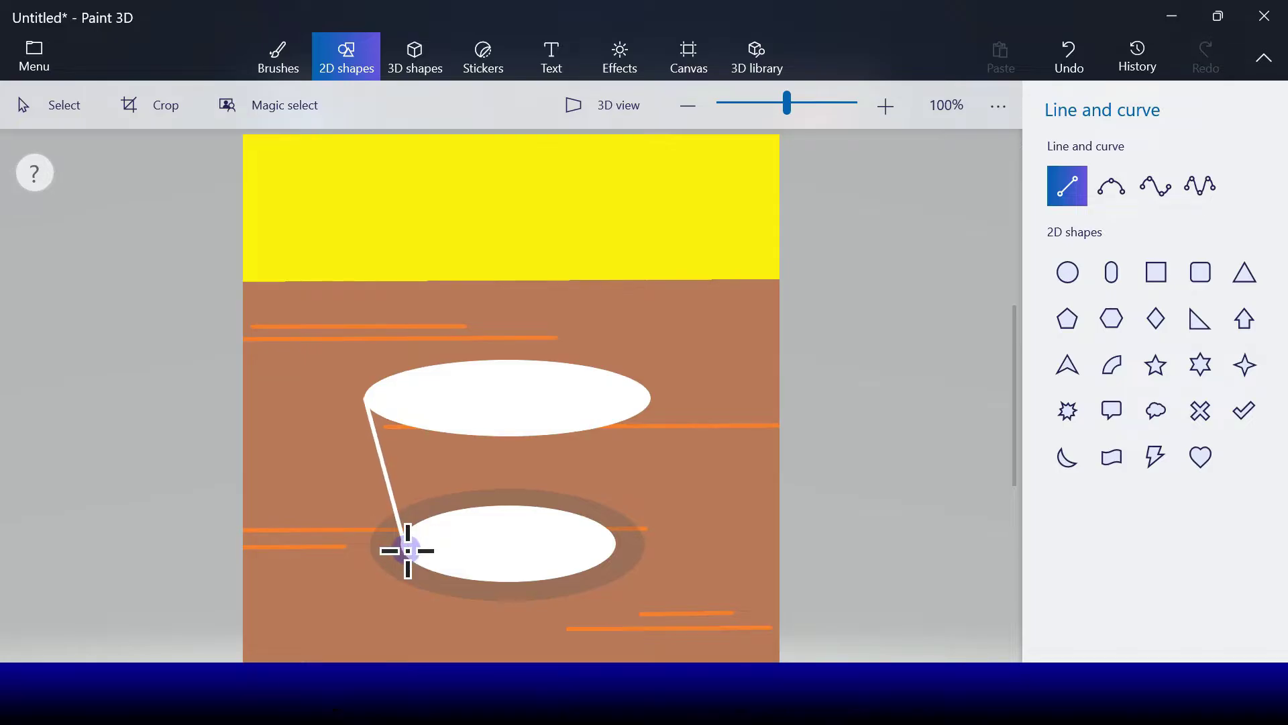
{"action": "left_click_drag", "start_coordinate": [406, 548], "coordinate": [406, 548]}
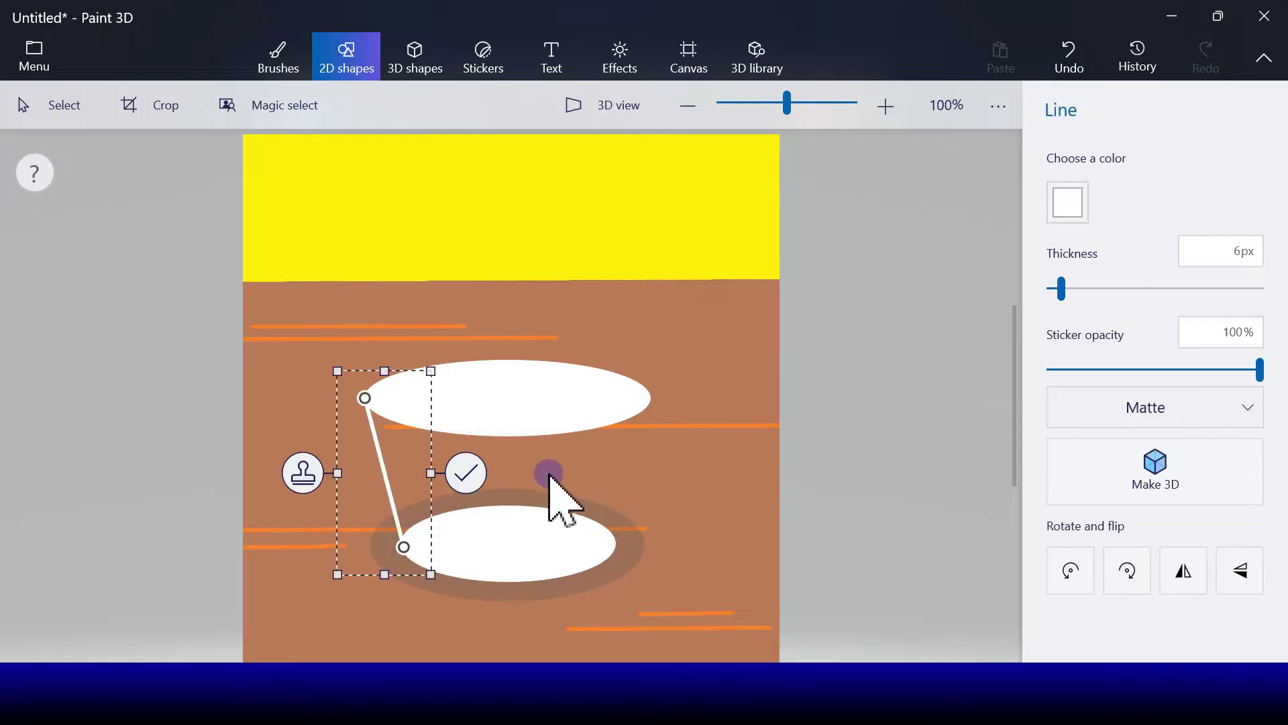
{"action": "left_click", "coordinate": [467, 478]}
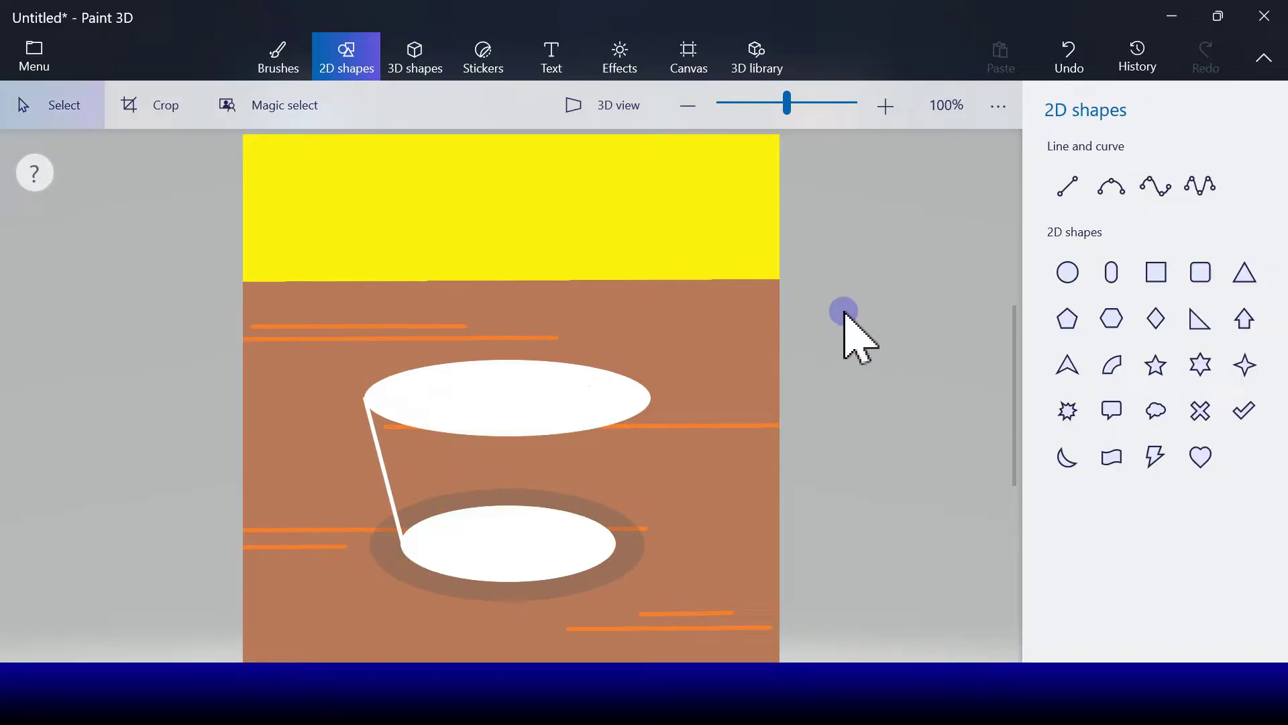
{"action": "left_click", "coordinate": [1070, 184]}
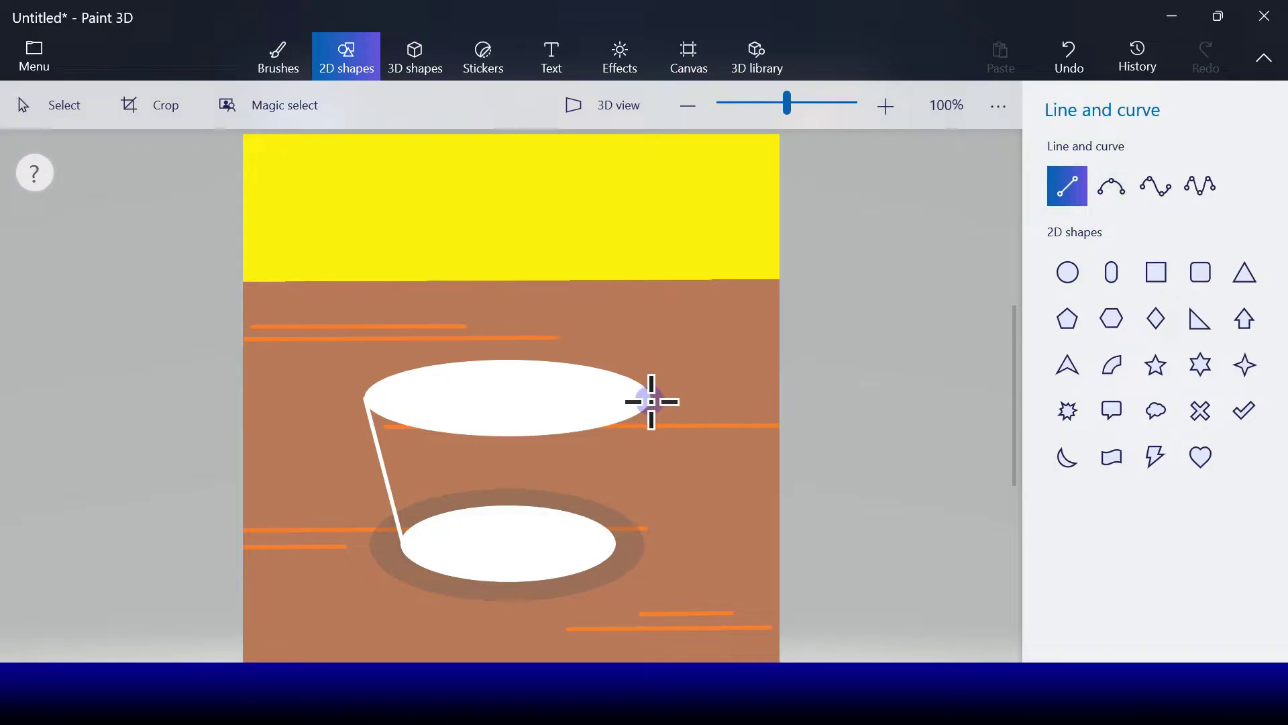
{"action": "left_click_drag", "start_coordinate": [651, 401], "coordinate": [617, 547]}
{"action": "left_click", "coordinate": [696, 483]}
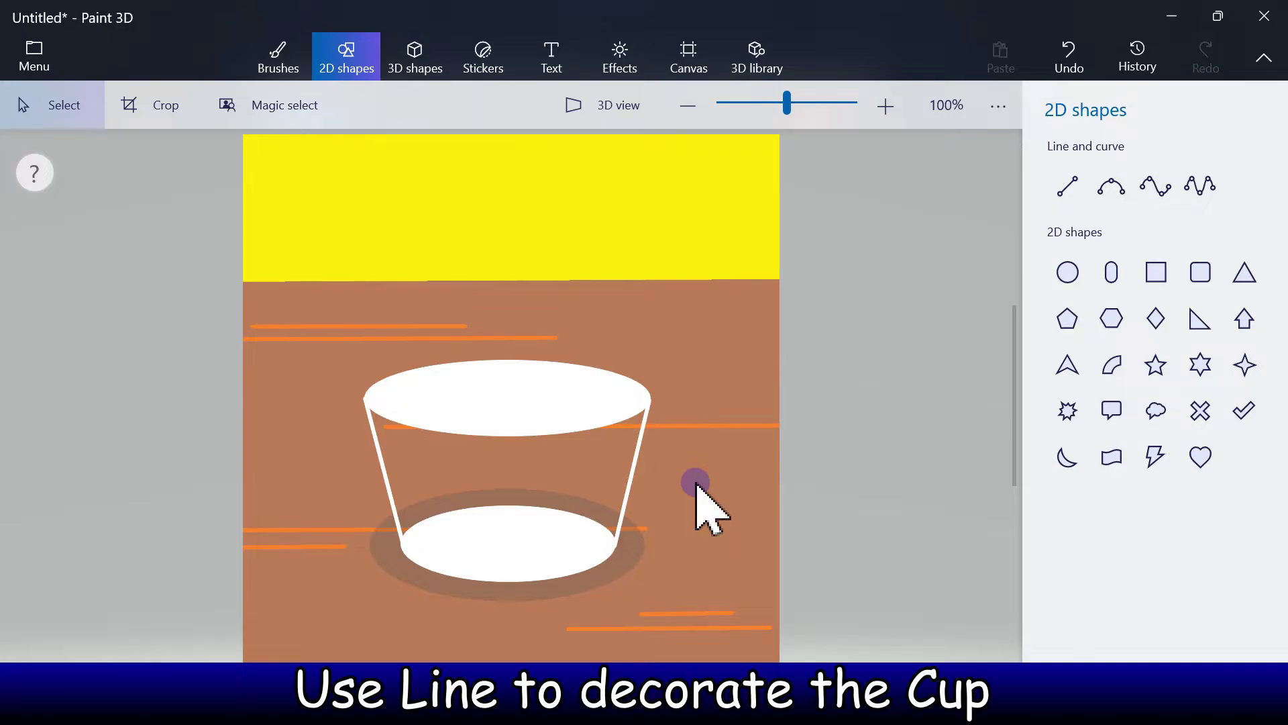
Step: Draw a vertical line down the cup's centre from the rim to the base's lower edge, colour it black, and commit it
{"action": "left_click", "coordinate": [1071, 188]}
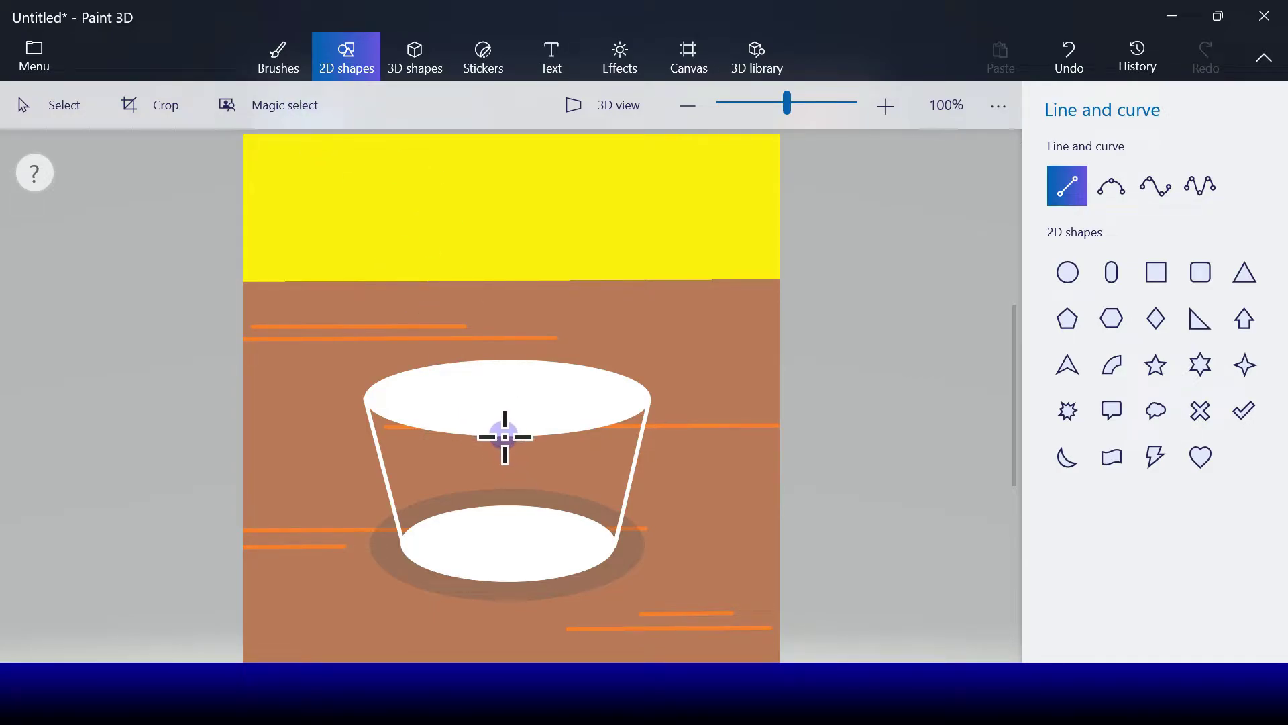
{"action": "left_click_drag", "start_coordinate": [504, 436], "coordinate": [508, 569]}
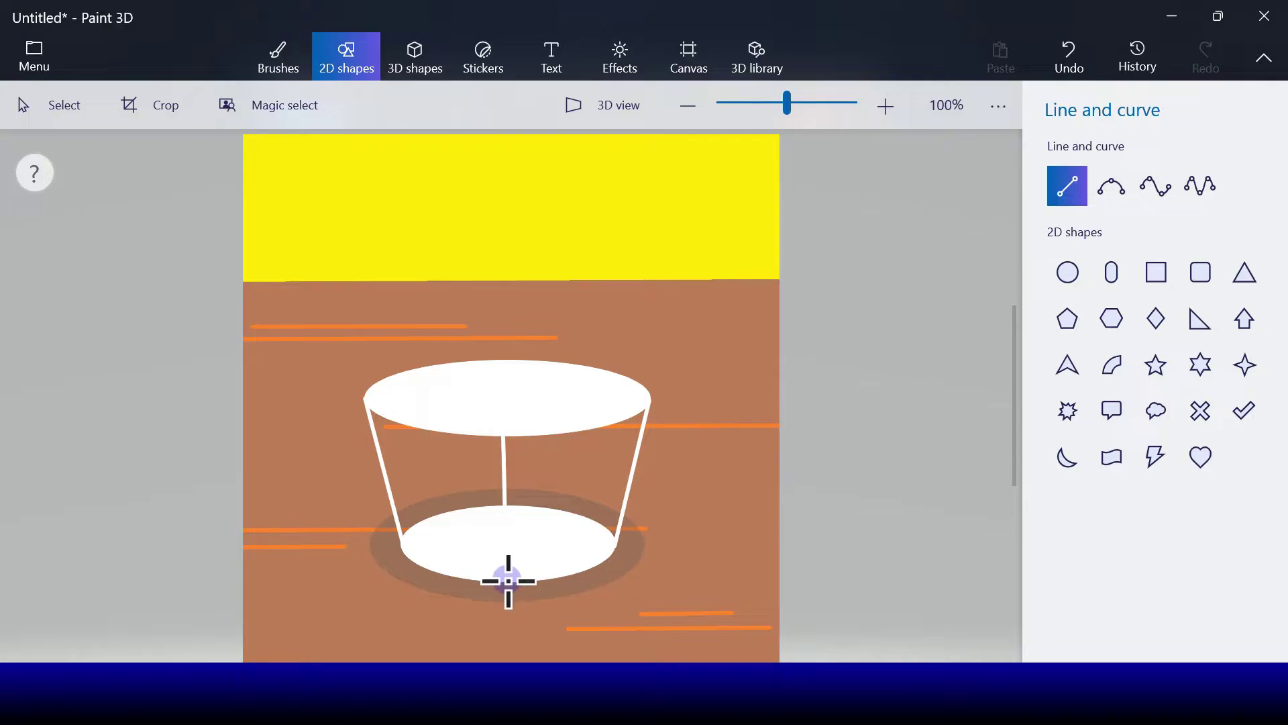
{"action": "left_click_drag", "start_coordinate": [508, 581], "coordinate": [507, 578]}
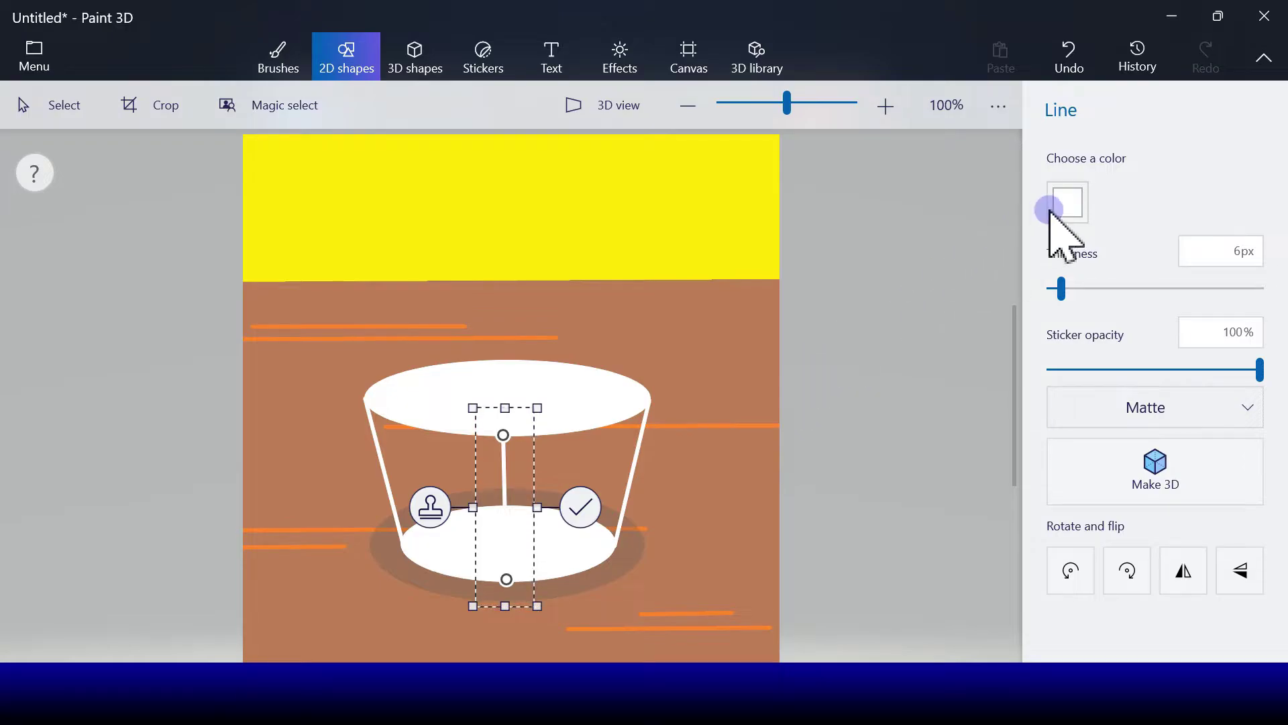
{"action": "left_click", "coordinate": [1068, 202]}
{"action": "left_click", "coordinate": [1087, 278]}
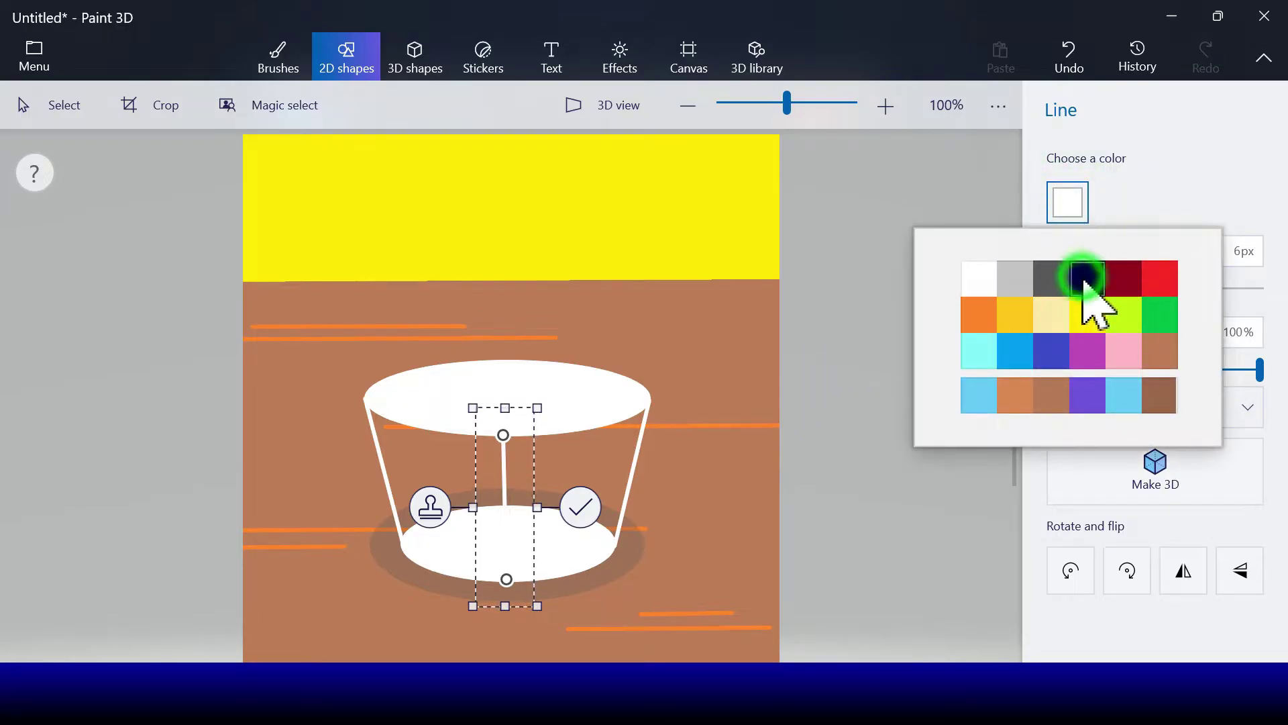
{"action": "left_click", "coordinate": [579, 507]}
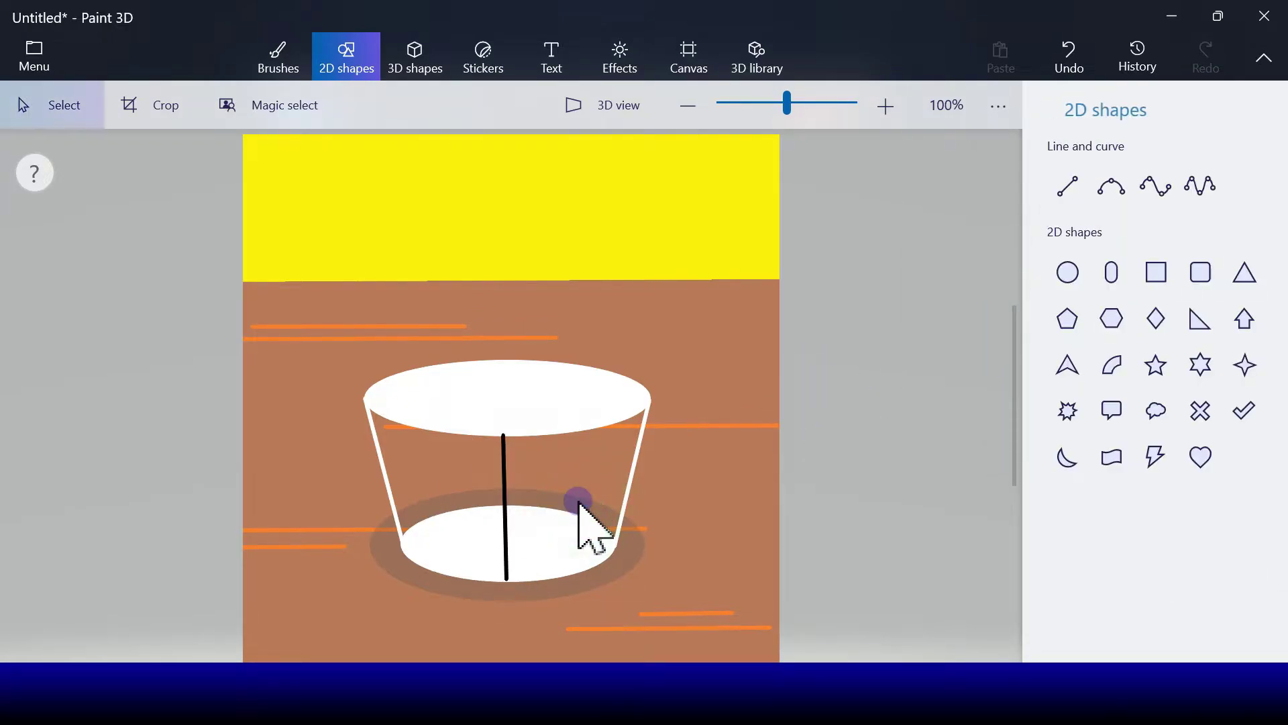
Step: Add two black lines to the cup's left half, stamping the second from the first and tilting it to follow the cup's side
{"action": "left_click", "coordinate": [1071, 195]}
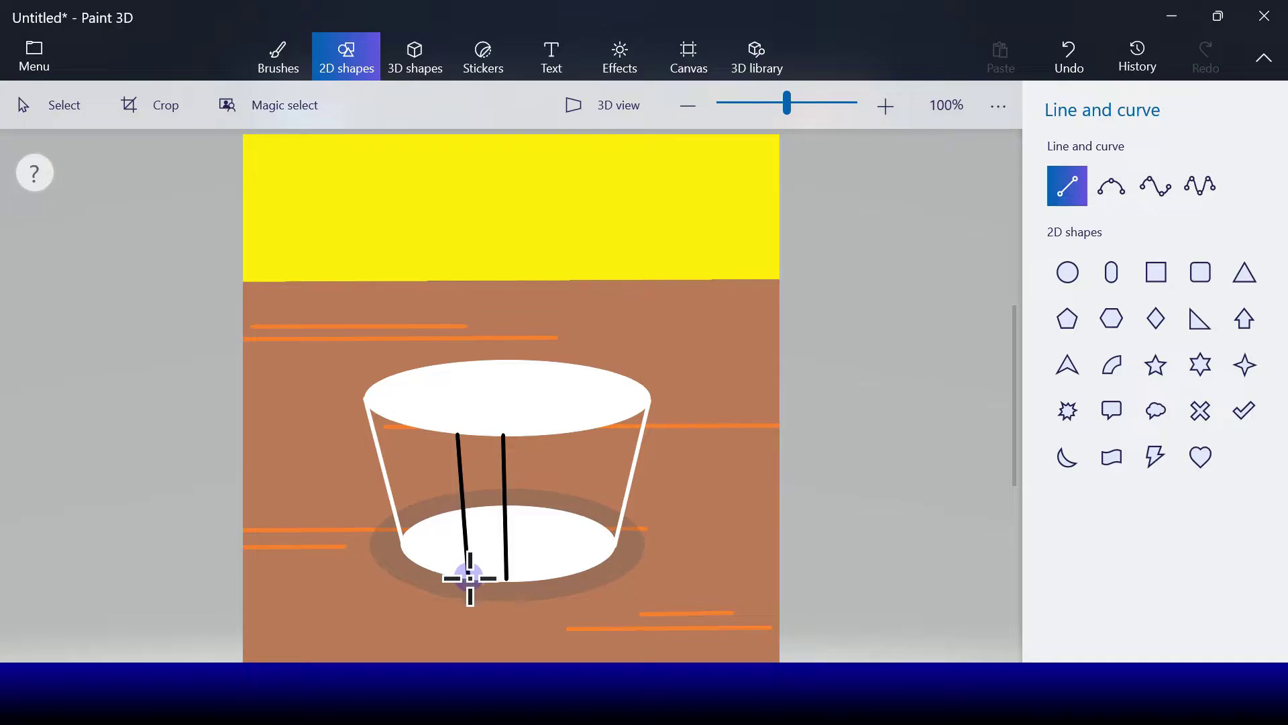
{"action": "left_click_drag", "start_coordinate": [470, 577], "coordinate": [469, 576]}
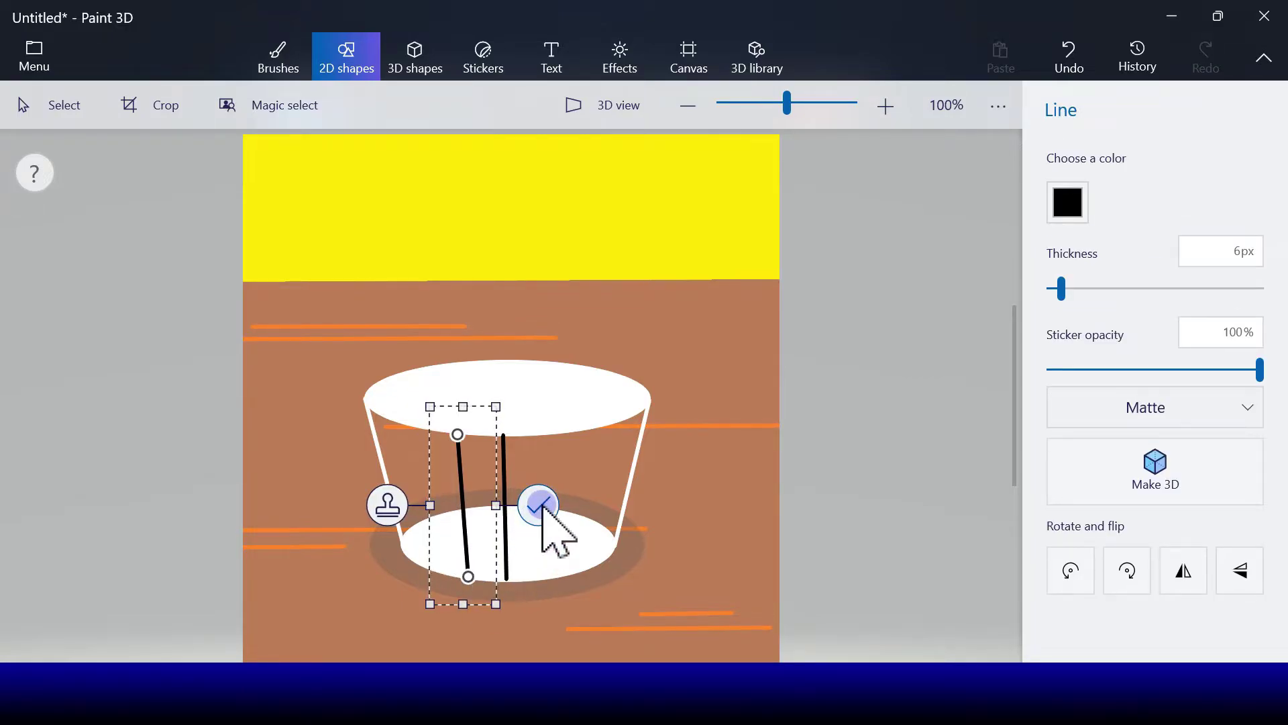
{"action": "left_click", "coordinate": [392, 508]}
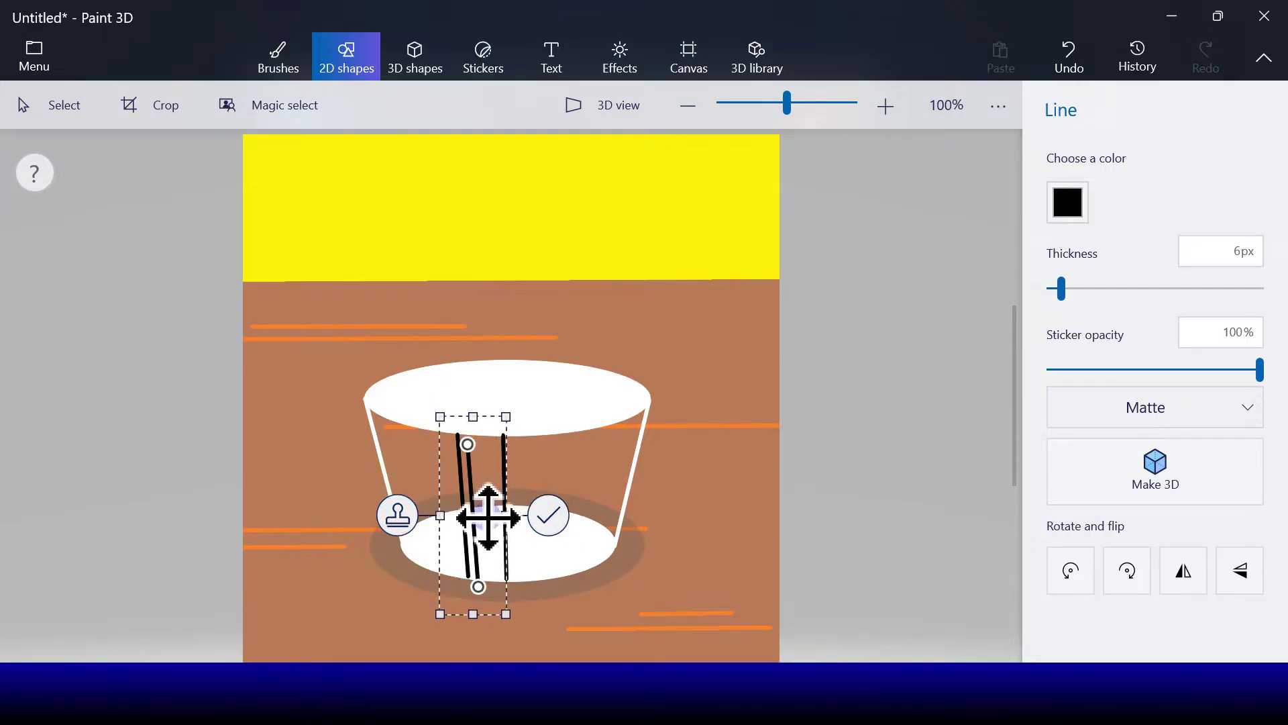
{"action": "left_click_drag", "start_coordinate": [488, 518], "coordinate": [432, 501]}
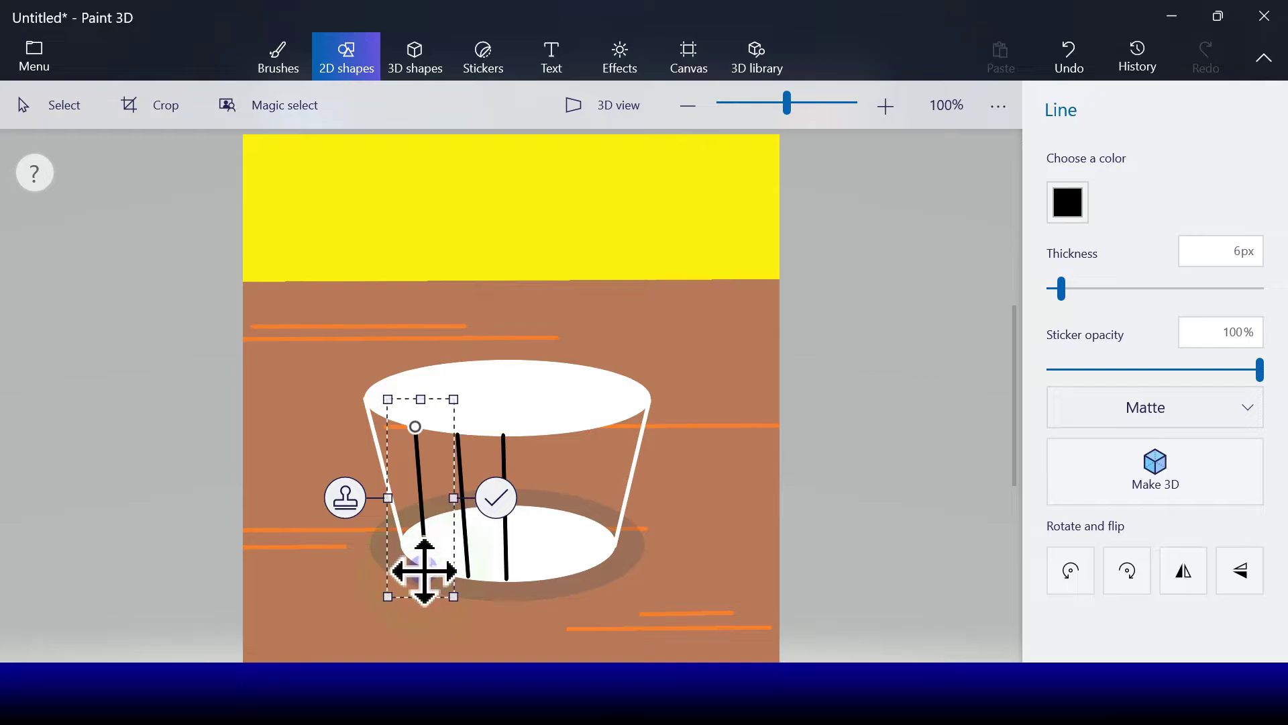
{"action": "left_click_drag", "start_coordinate": [424, 571], "coordinate": [429, 562]}
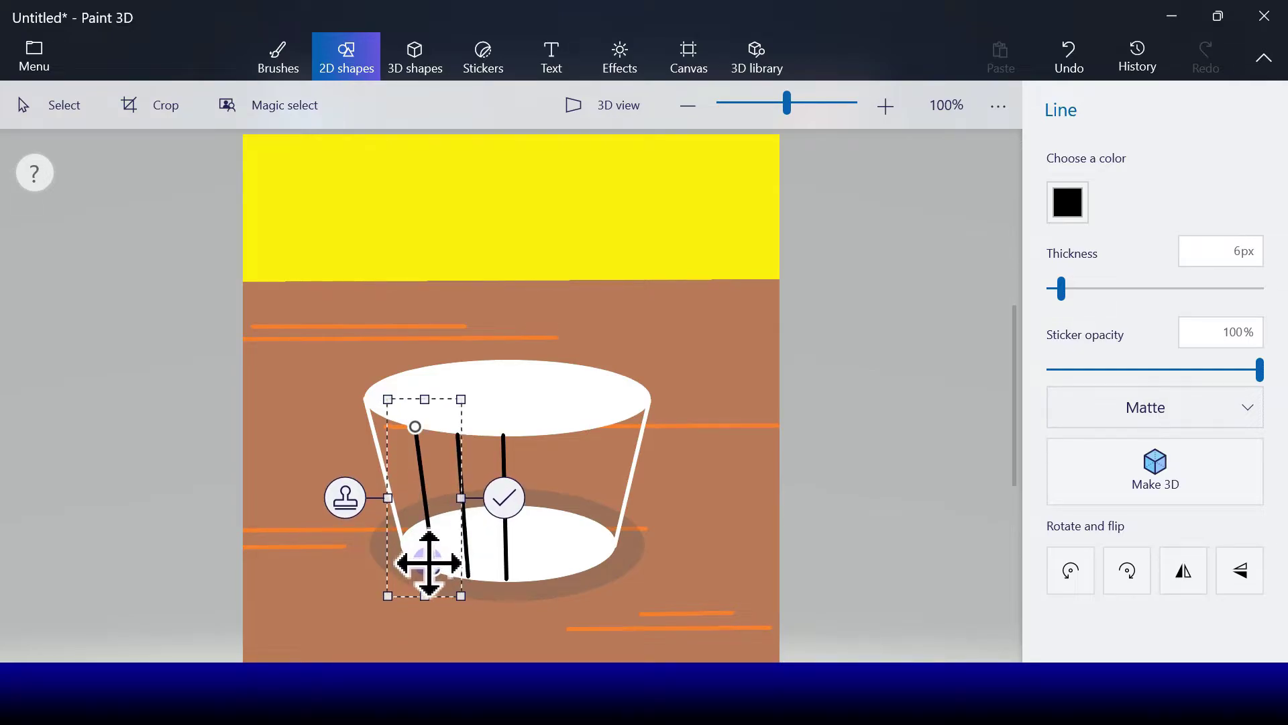
{"action": "left_click", "coordinate": [506, 498]}
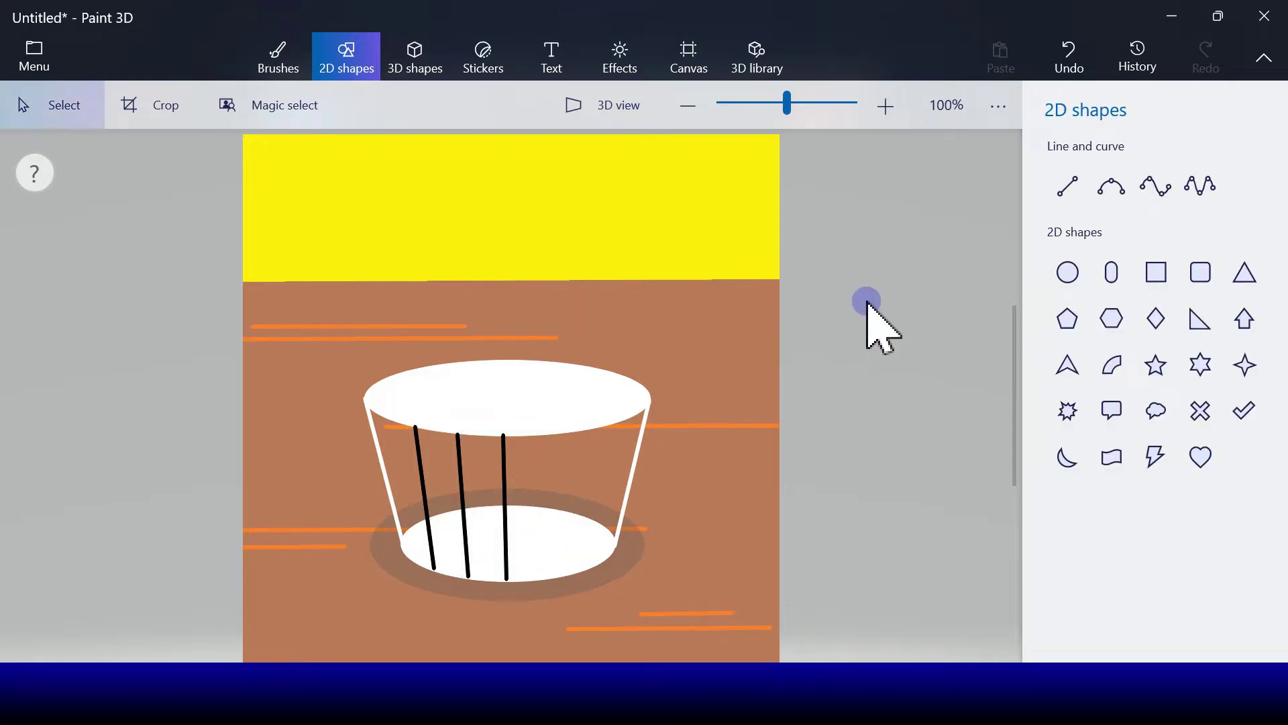
Step: Draw two black lines on the cup's right half, evenly spaced from rim to base and tilted to follow the right side
{"action": "left_click", "coordinate": [1068, 183]}
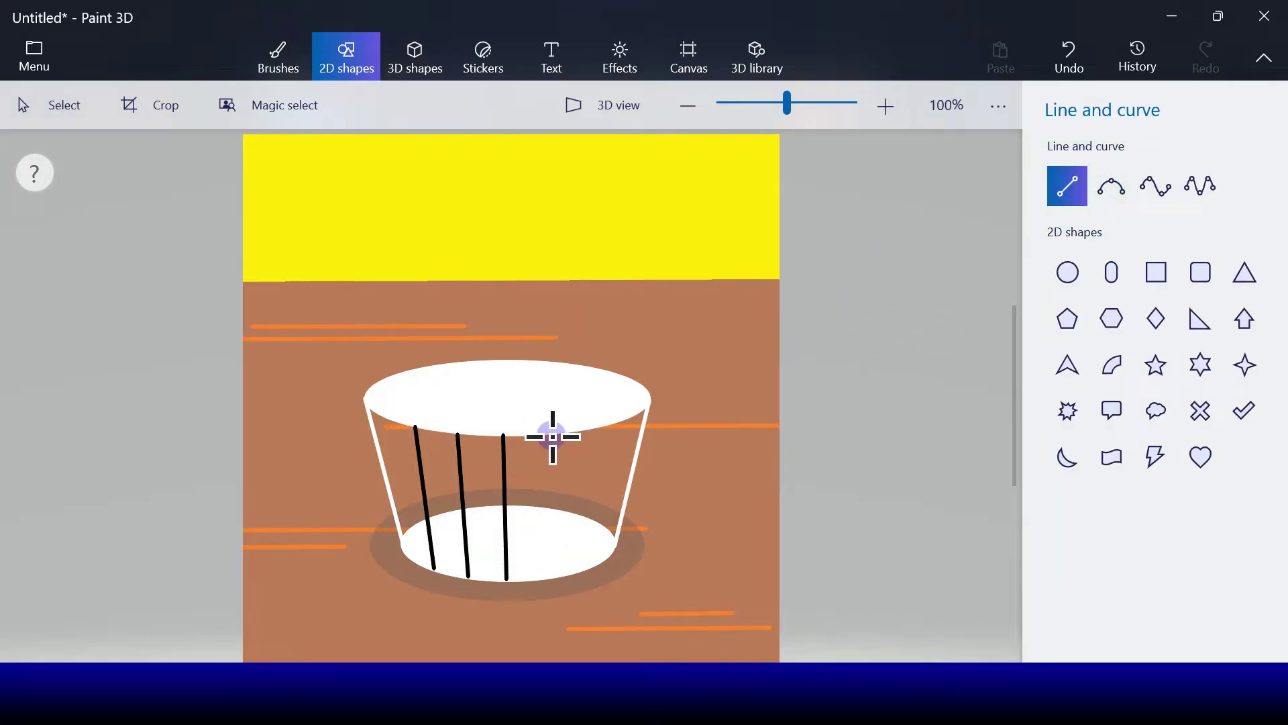
{"action": "left_click_drag", "start_coordinate": [552, 437], "coordinate": [535, 580]}
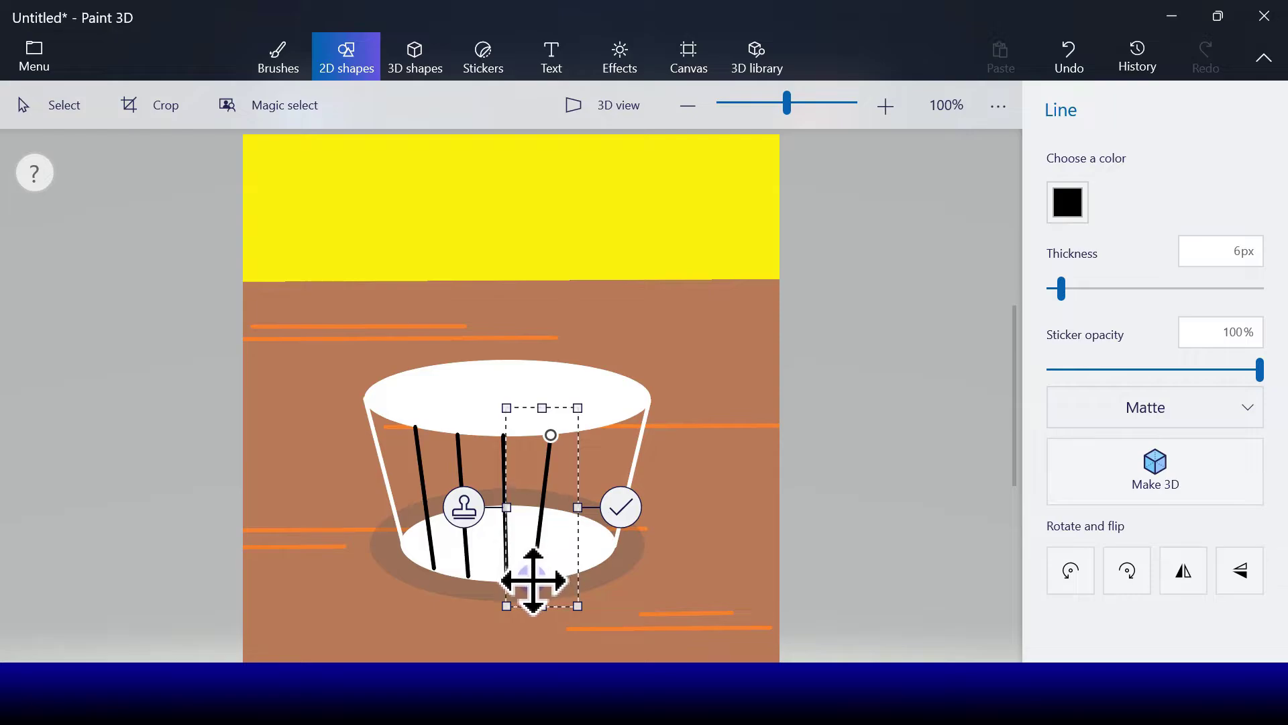
{"action": "mouse_move", "coordinate": [529, 578]}
{"action": "left_mouse_down"}
{"action": "mouse_move", "coordinate": [541, 566]}
{"action": "mouse_move", "coordinate": [532, 572]}
{"action": "left_mouse_up"}
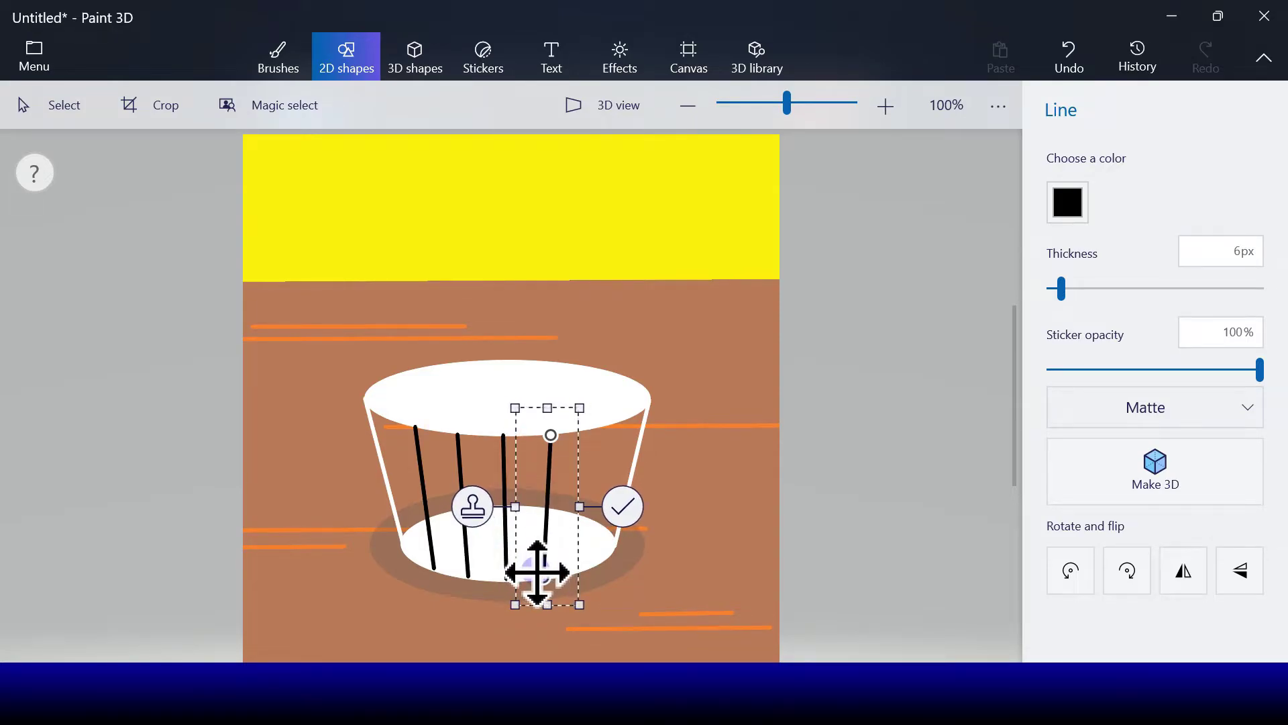
{"action": "left_click", "coordinate": [623, 508]}
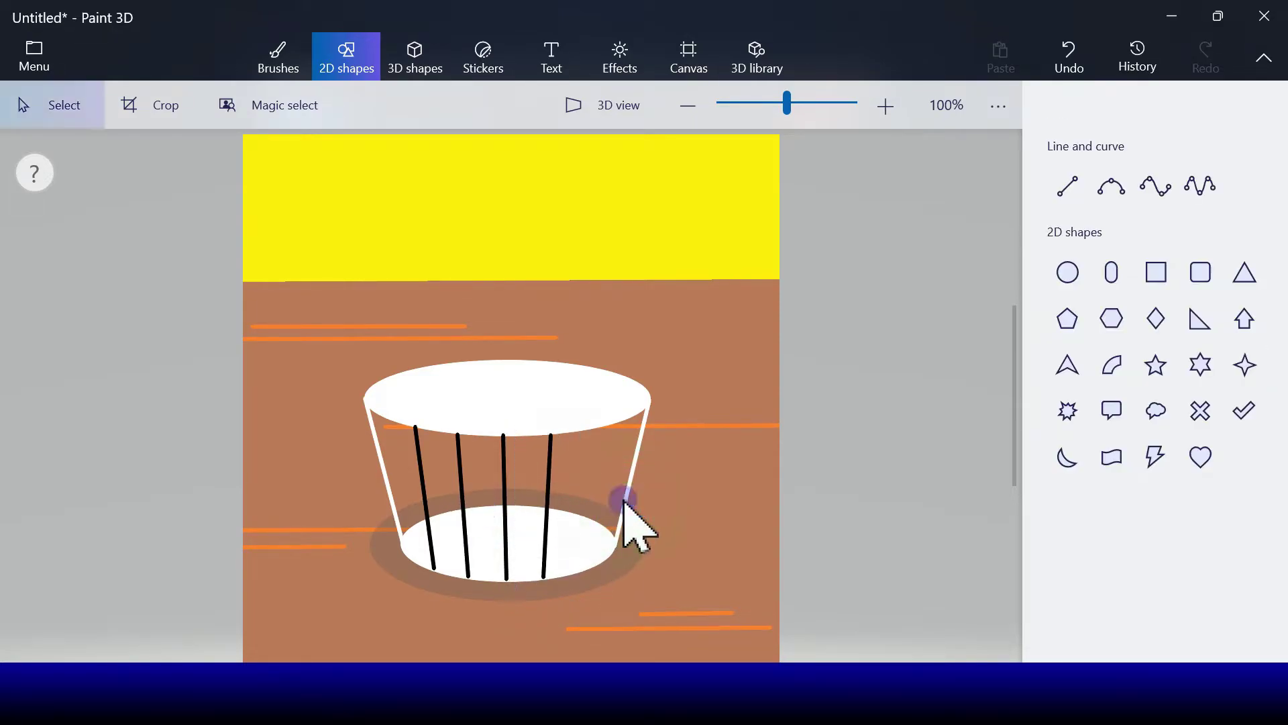
{"action": "left_click", "coordinate": [1069, 193]}
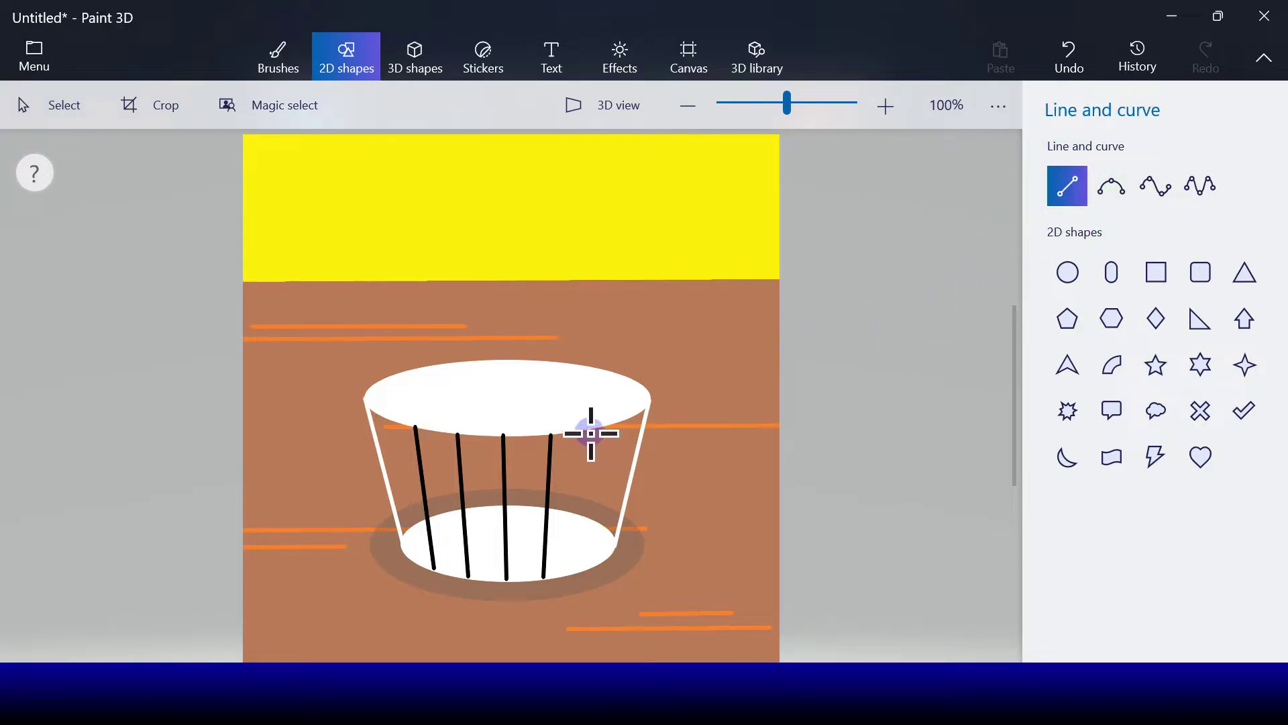
{"action": "left_click_drag", "start_coordinate": [590, 428], "coordinate": [576, 571]}
{"action": "left_click", "coordinate": [661, 496]}
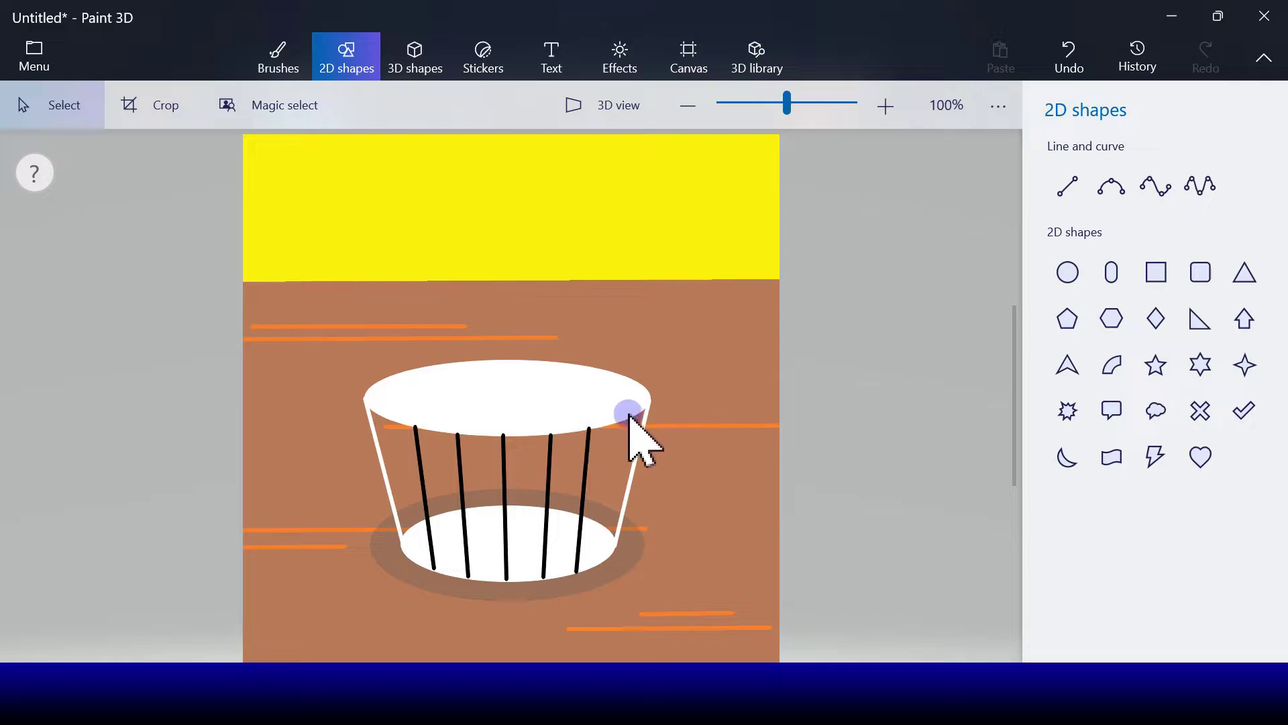
Step: Add the two outermost black lines from rim to base, one just inside the cup's right side and one inside its left
{"action": "left_click", "coordinate": [1067, 180]}
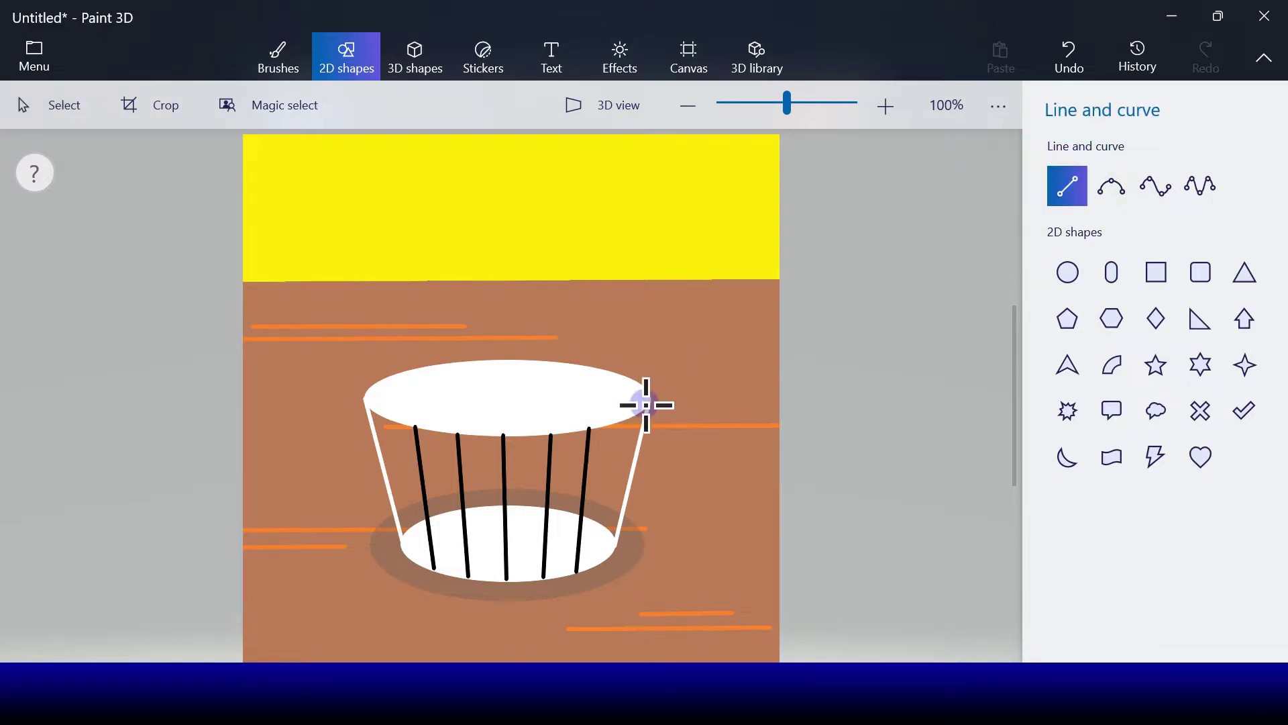
{"action": "left_click_drag", "start_coordinate": [624, 422], "coordinate": [606, 558]}
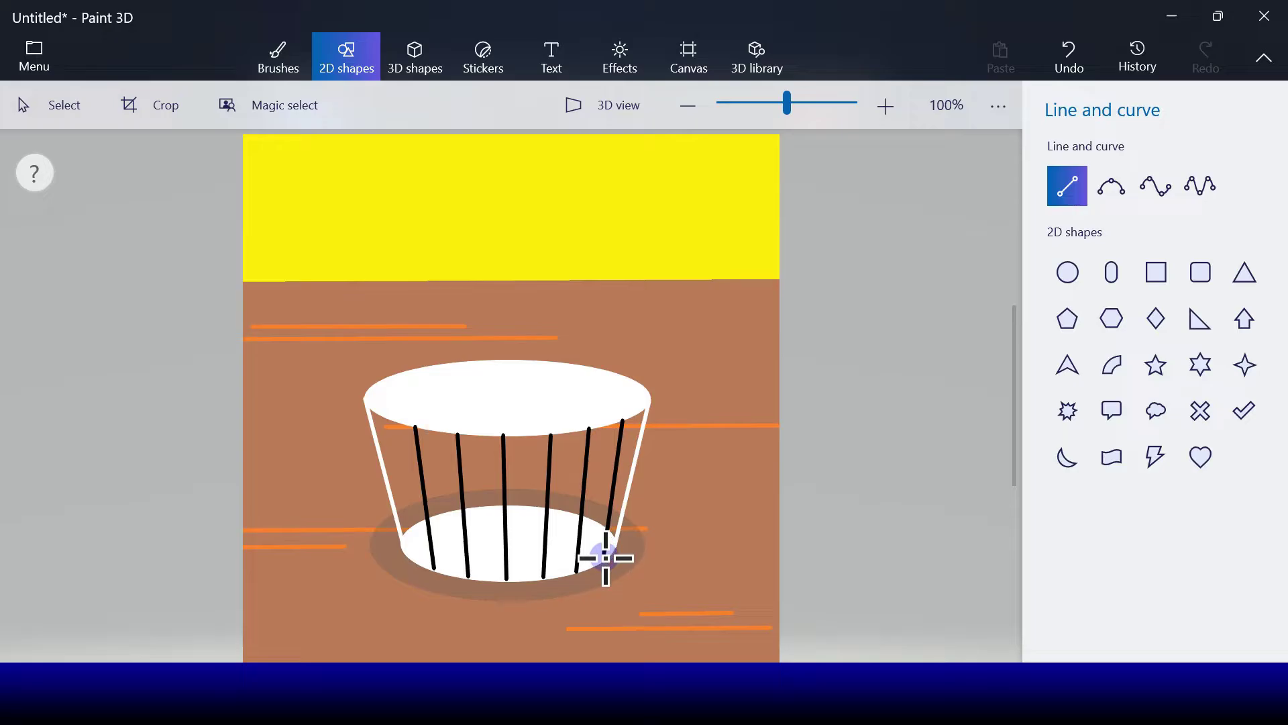
{"action": "left_click_drag", "start_coordinate": [606, 562], "coordinate": [606, 563]}
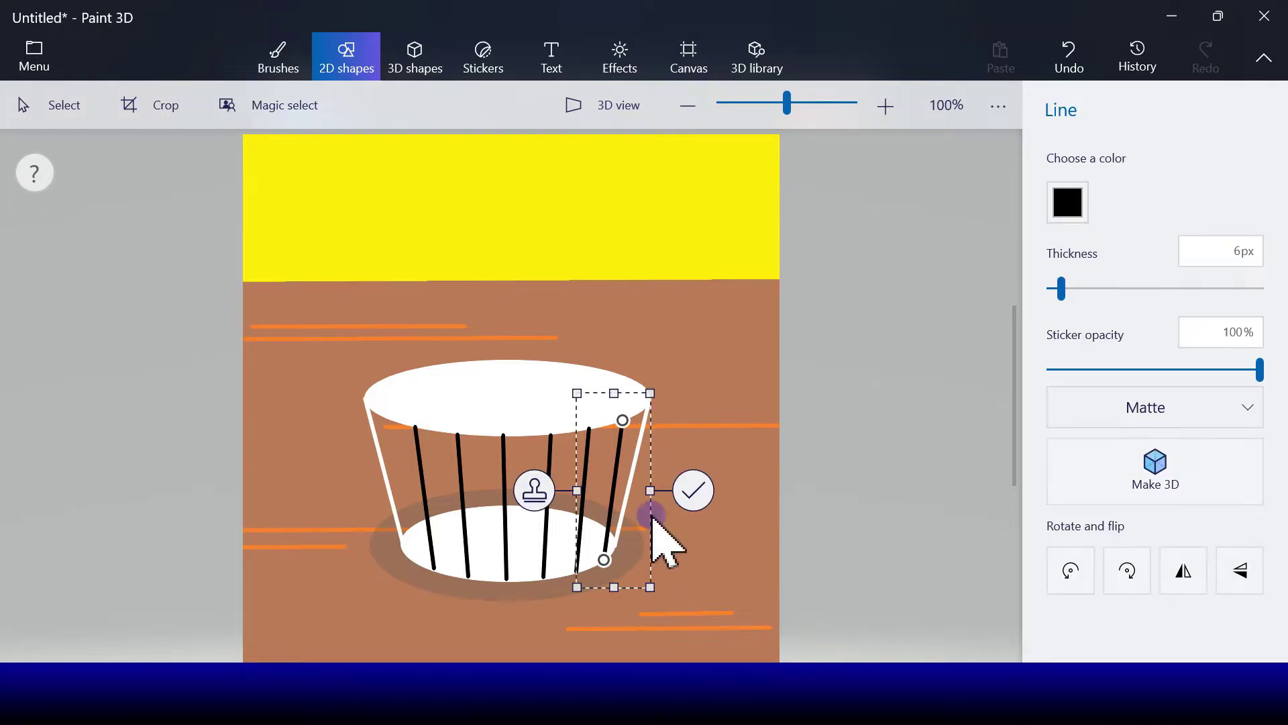
{"action": "left_click", "coordinate": [1046, 173]}
{"action": "left_click", "coordinate": [1066, 189]}
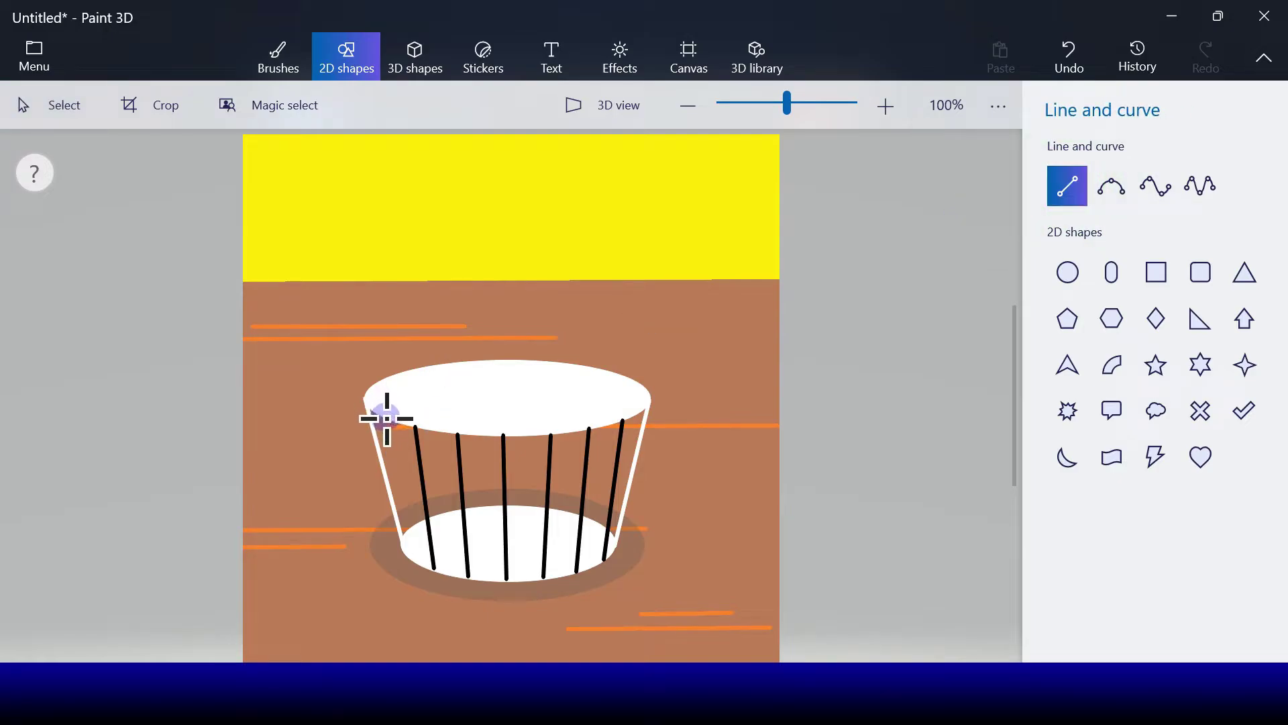
{"action": "left_click_drag", "start_coordinate": [386, 420], "coordinate": [412, 564]}
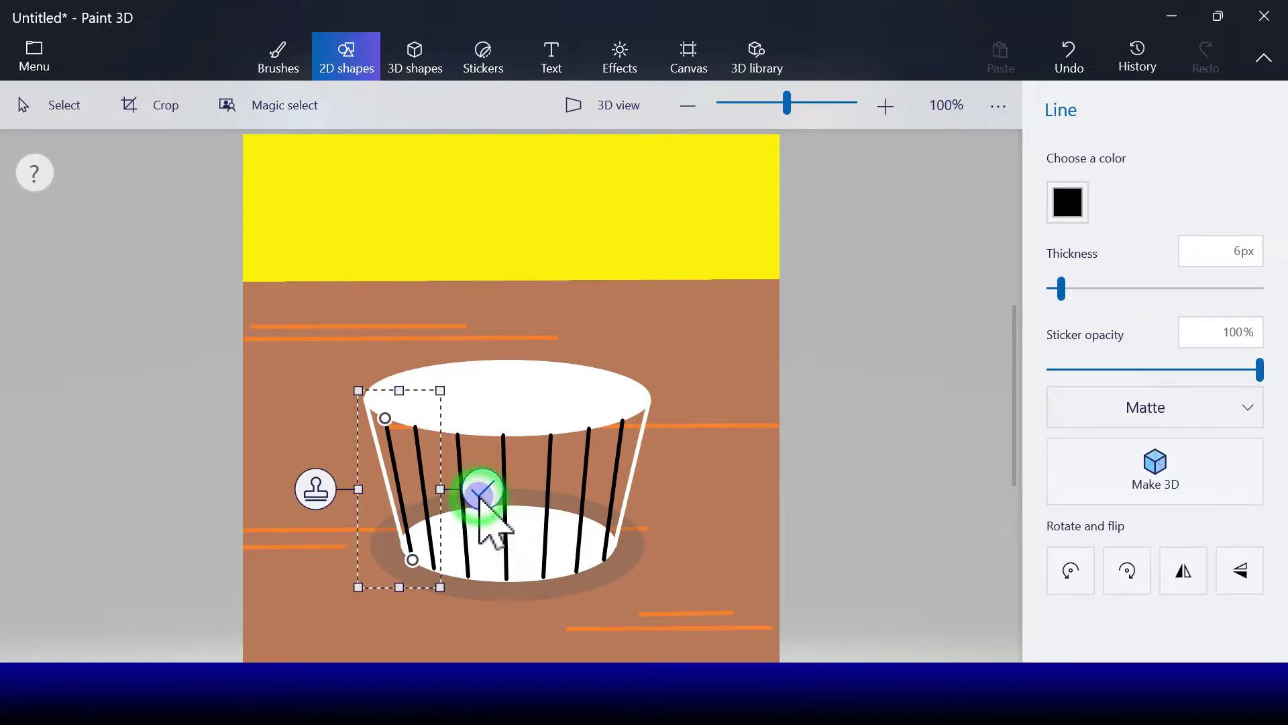
{"action": "left_click", "coordinate": [824, 392]}
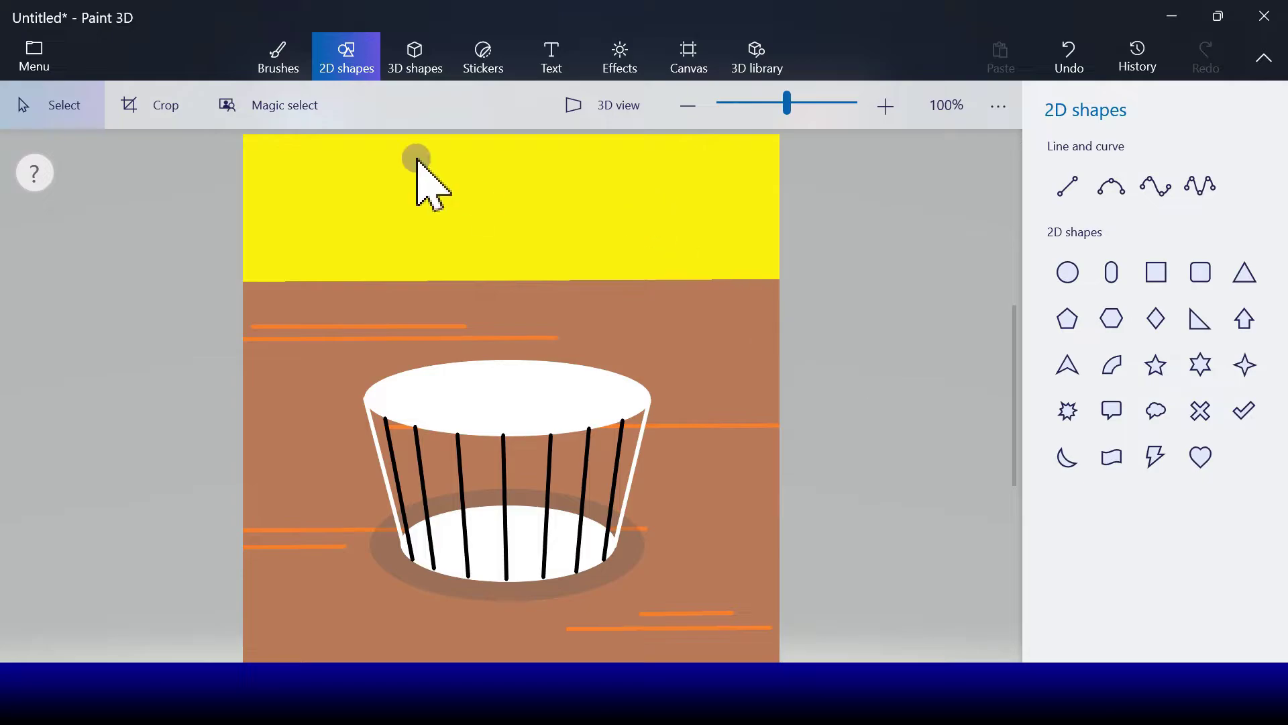
Step: Fill the brown gaps between the cup's black lines with white, including the orange grain remnant near the left of the rim
{"action": "left_click", "coordinate": [289, 68]}
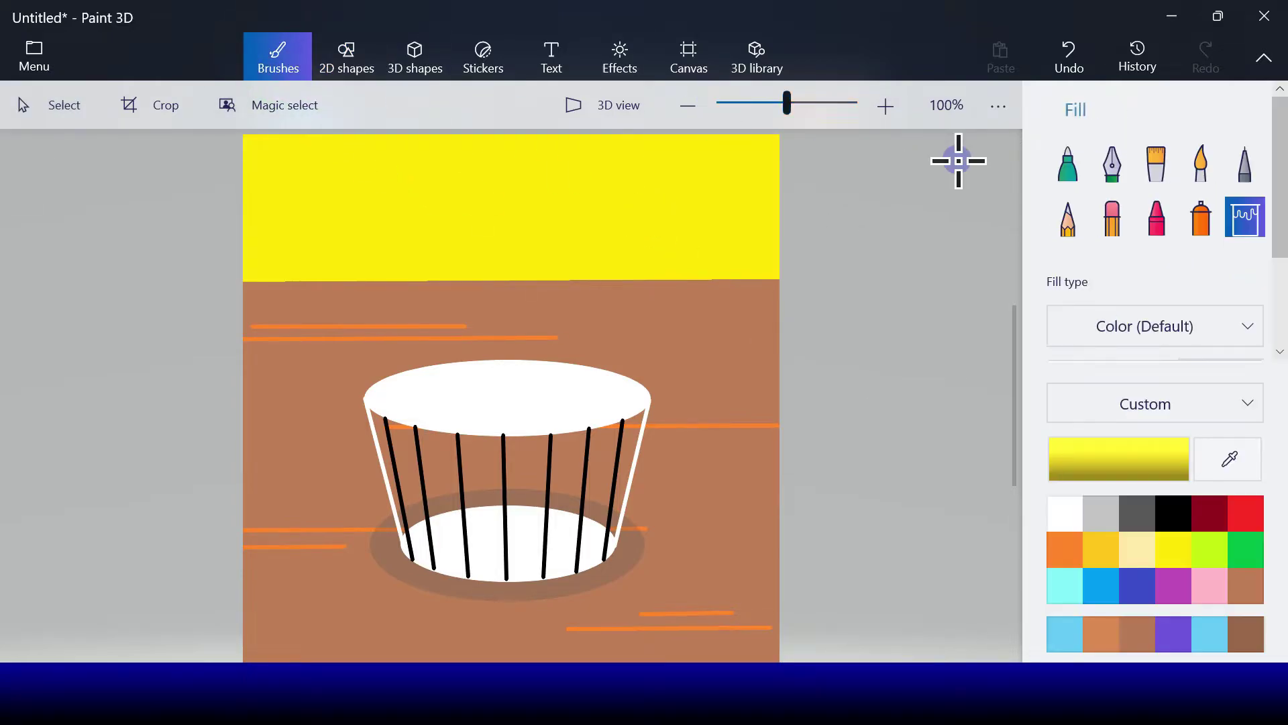
{"action": "left_click", "coordinate": [1051, 529]}
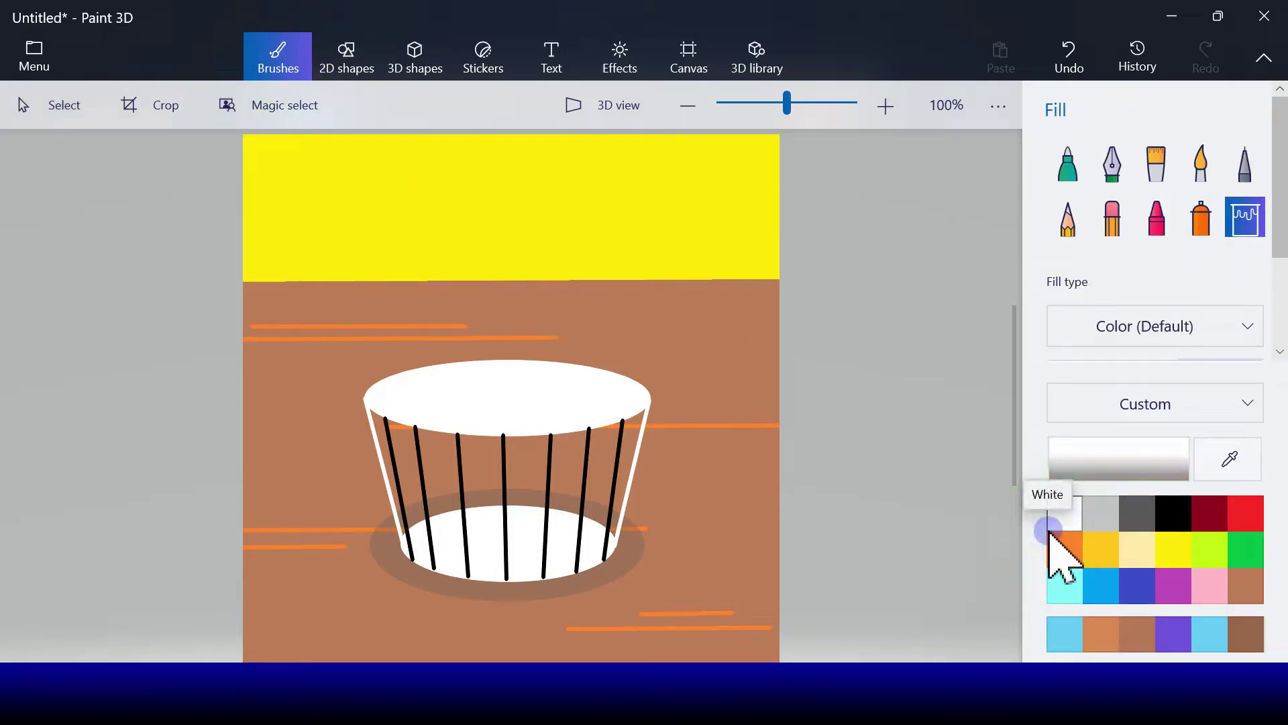
{"action": "left_click", "coordinate": [626, 476]}
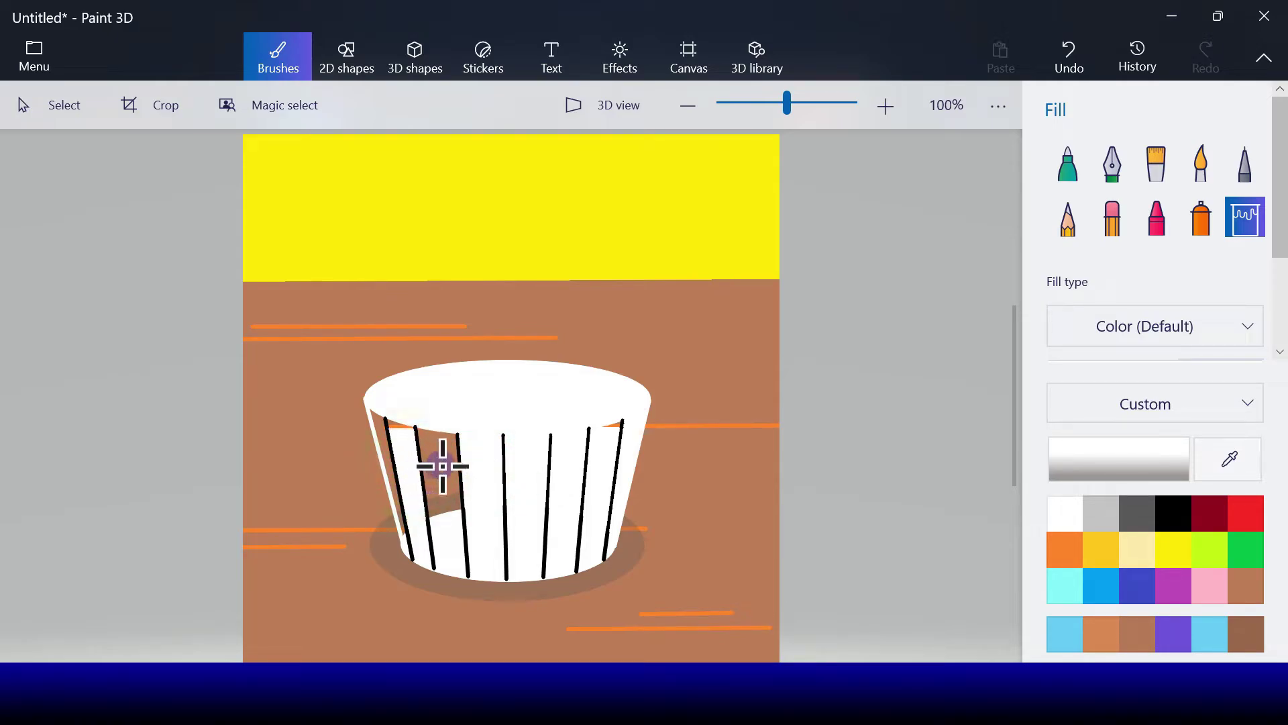
{"action": "left_click", "coordinate": [382, 427]}
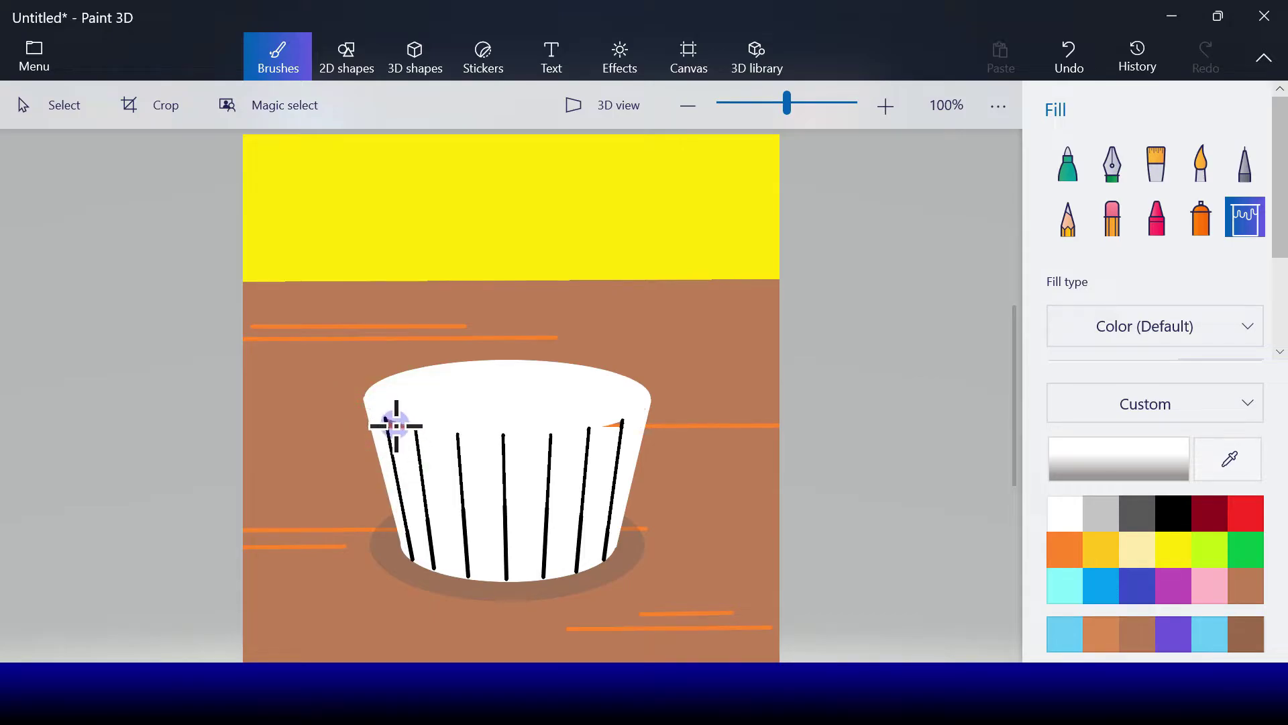
{"action": "left_click", "coordinate": [396, 425]}
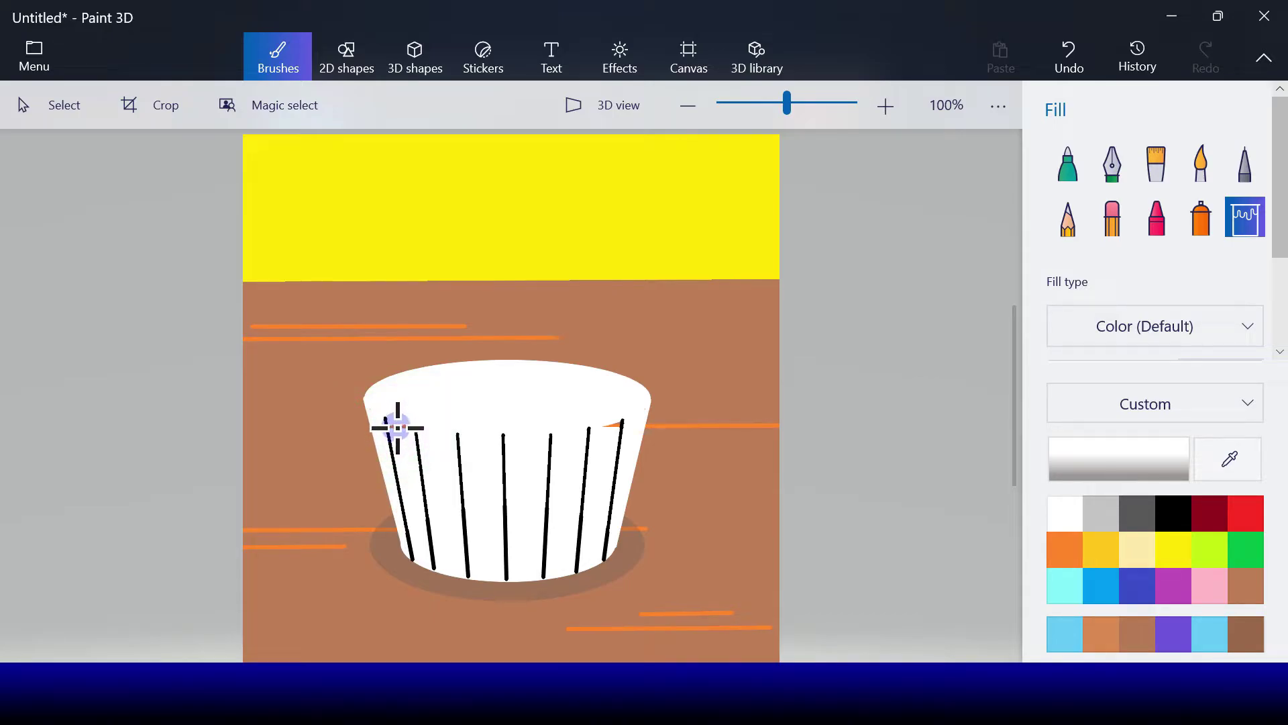
{"action": "left_click", "coordinate": [396, 427]}
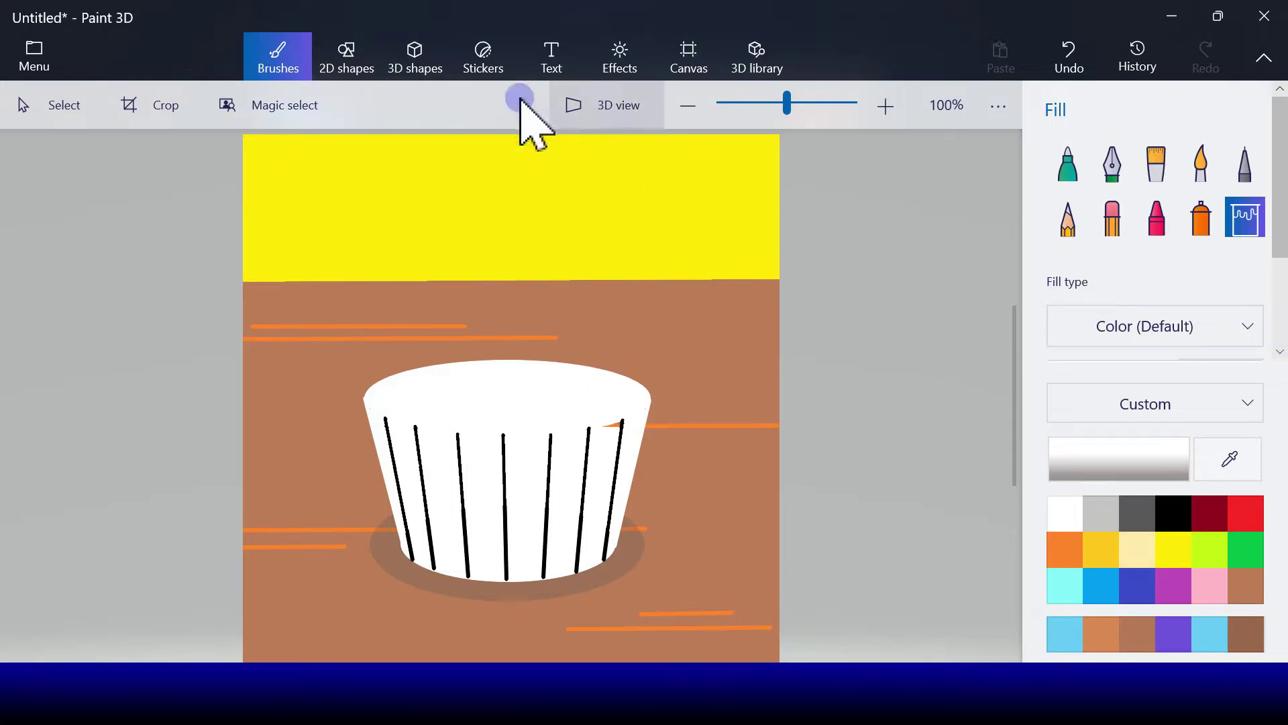
Step: Draw a white circle with a 6 px black outline, move it over the rim's left end, and enlarge it slightly
{"action": "left_click", "coordinate": [347, 59]}
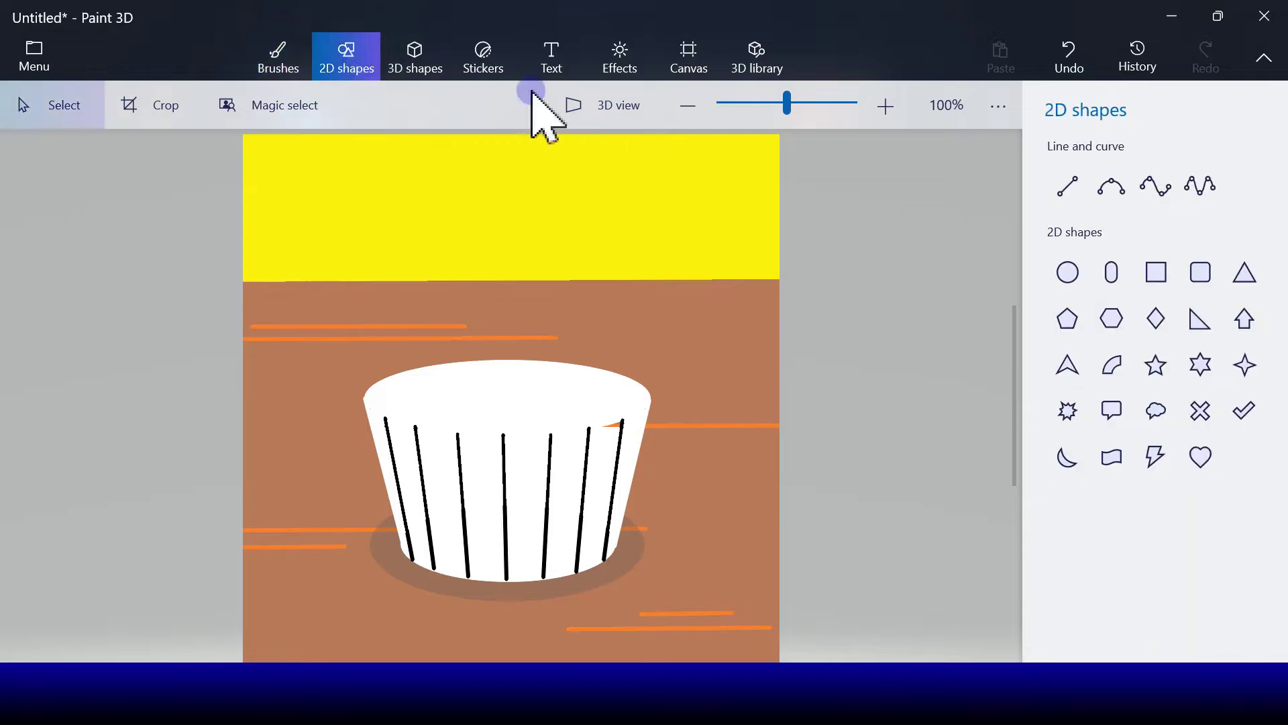
{"action": "left_click", "coordinate": [1068, 272]}
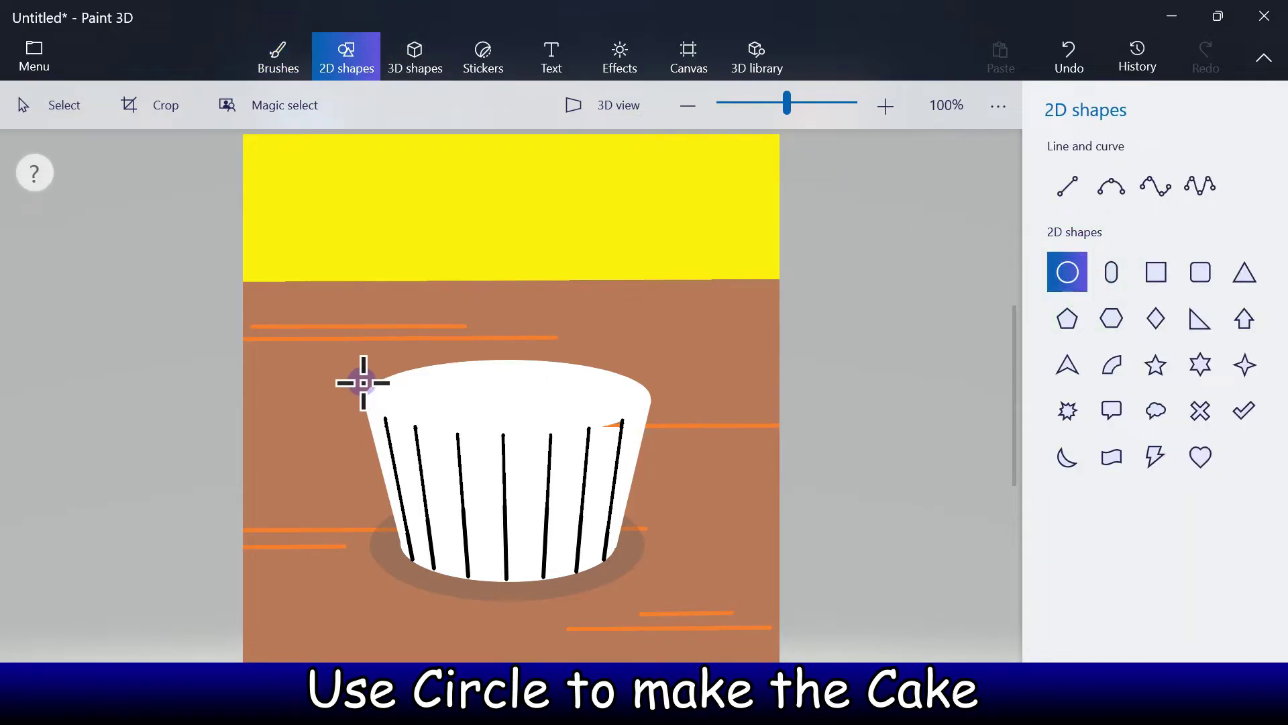
{"action": "left_click_drag", "start_coordinate": [363, 383], "coordinate": [444, 455]}
{"action": "left_click_drag", "start_coordinate": [399, 419], "coordinate": [415, 395]}
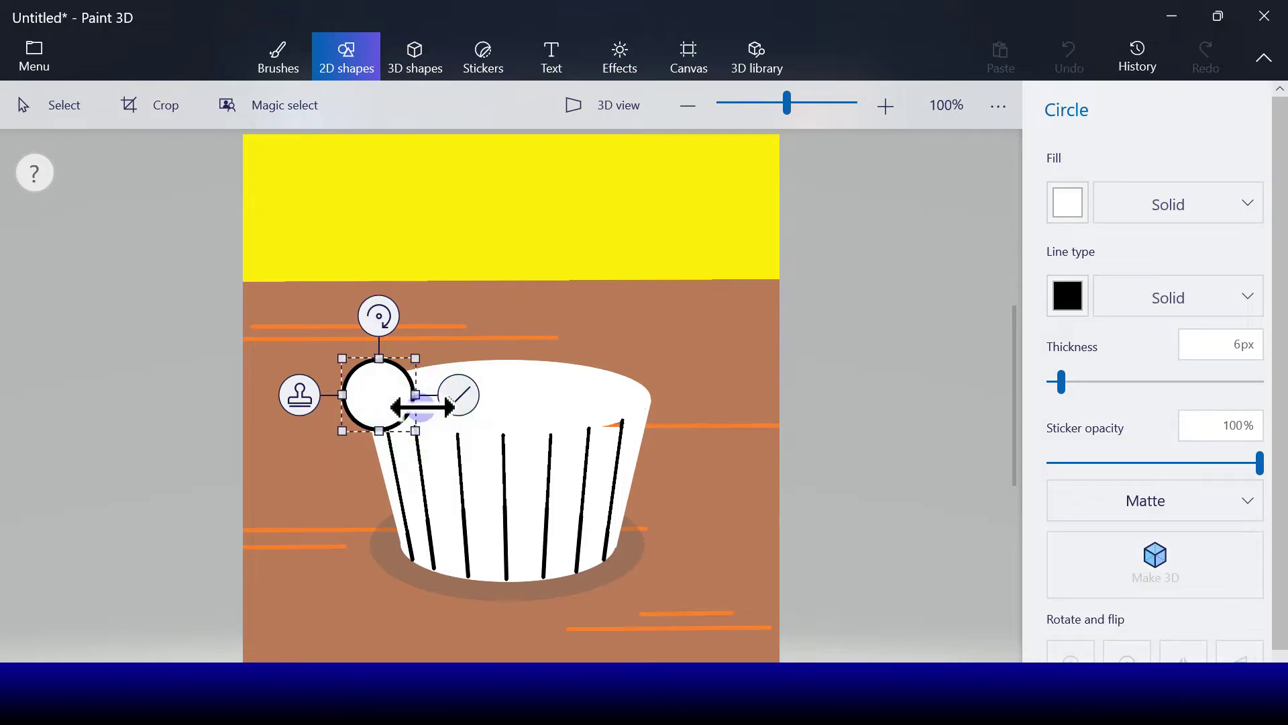
{"action": "left_click_drag", "start_coordinate": [420, 431], "coordinate": [430, 439]}
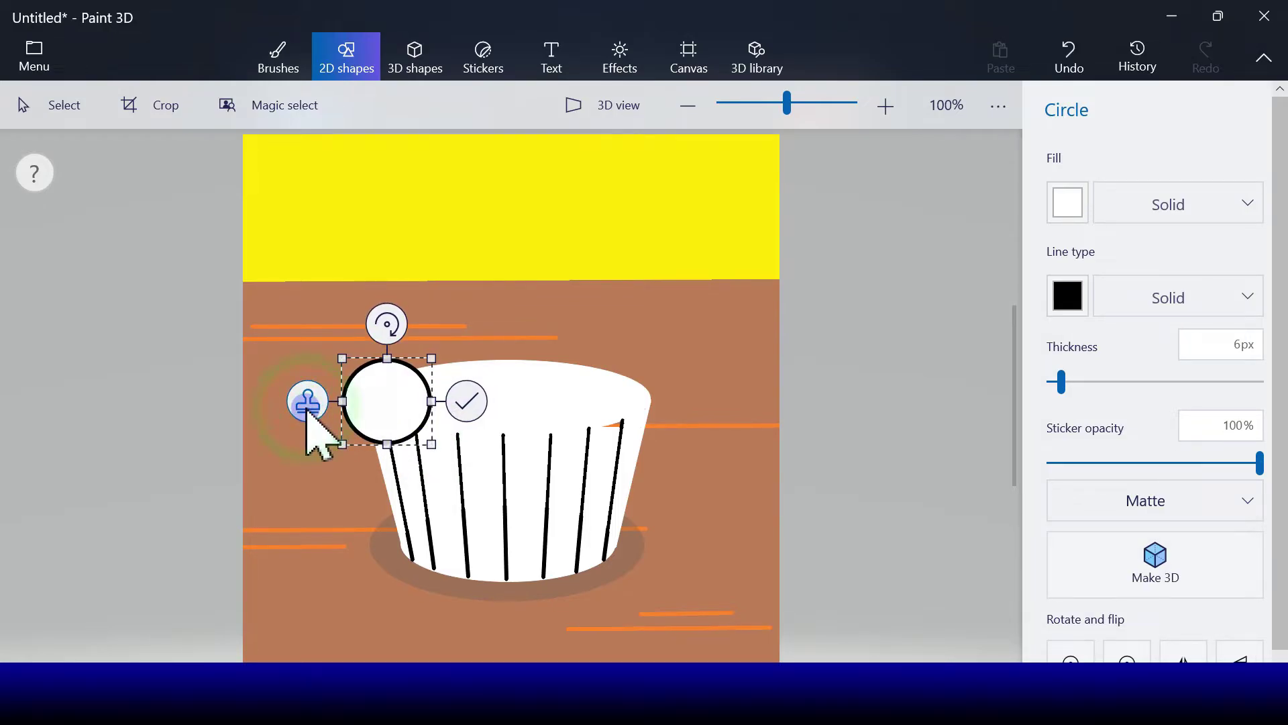
Step: Stamp the circle across the cup's rim, varying the copies' sizes to form an overlapping row of five, and commit it
{"action": "left_click_drag", "start_coordinate": [422, 417], "coordinate": [470, 417]}
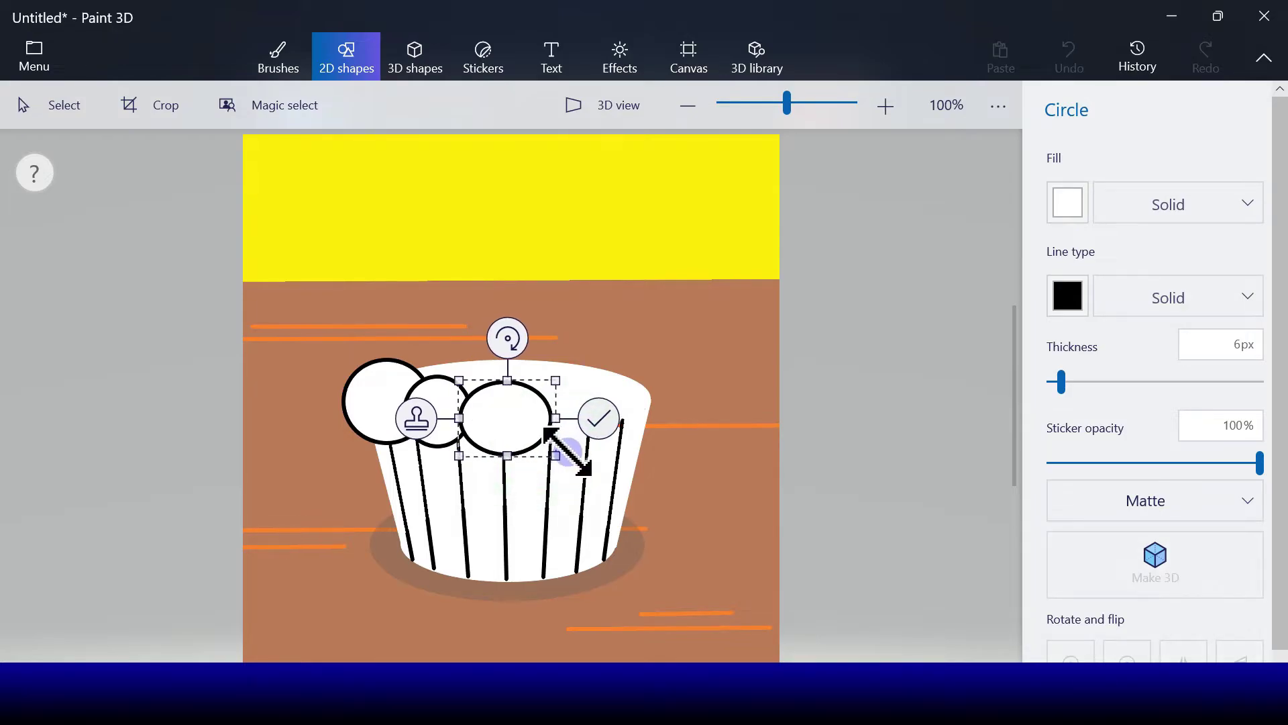
{"action": "left_click_drag", "start_coordinate": [568, 453], "coordinate": [519, 467]}
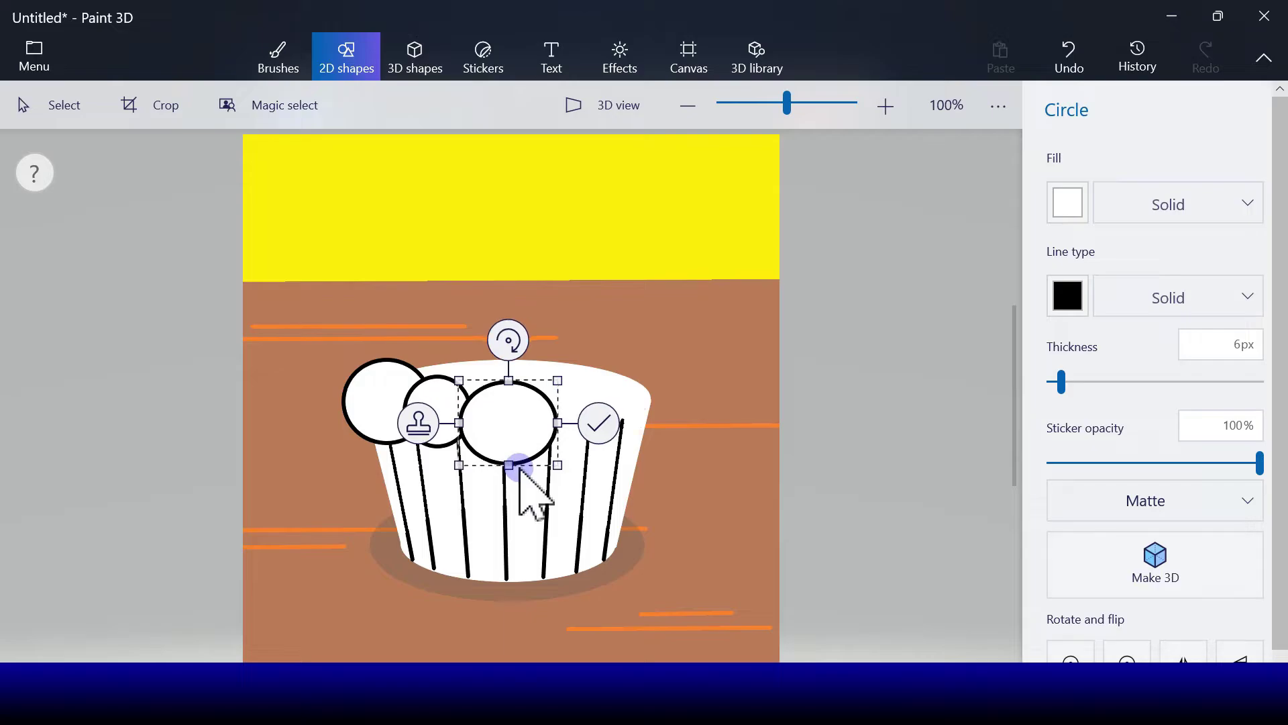
{"action": "left_click", "coordinate": [428, 429]}
{"action": "left_click_drag", "start_coordinate": [513, 430], "coordinate": [634, 388]}
{"action": "left_click", "coordinate": [499, 413]}
{"action": "left_click", "coordinate": [717, 393]}
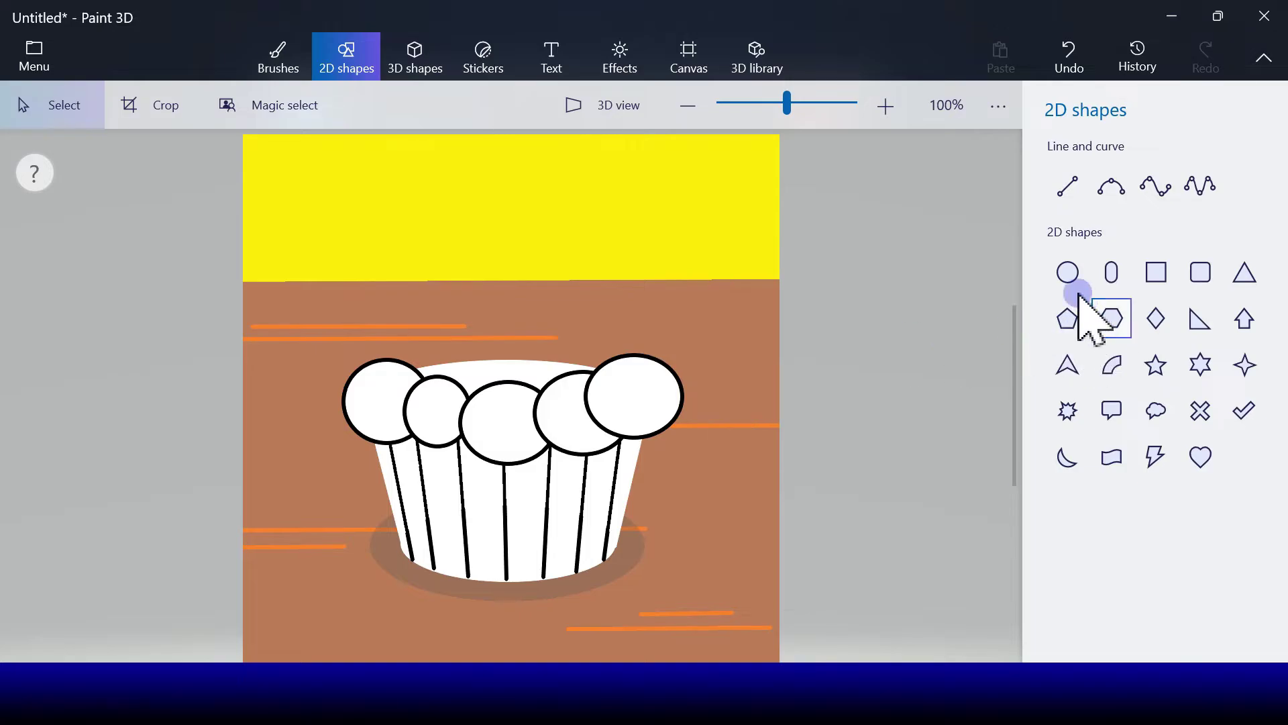
Step: Draw a large white ellipse with a black outline as the cake top, adjust it to overlap the row of circles, and commit it
{"action": "left_click", "coordinate": [1069, 273]}
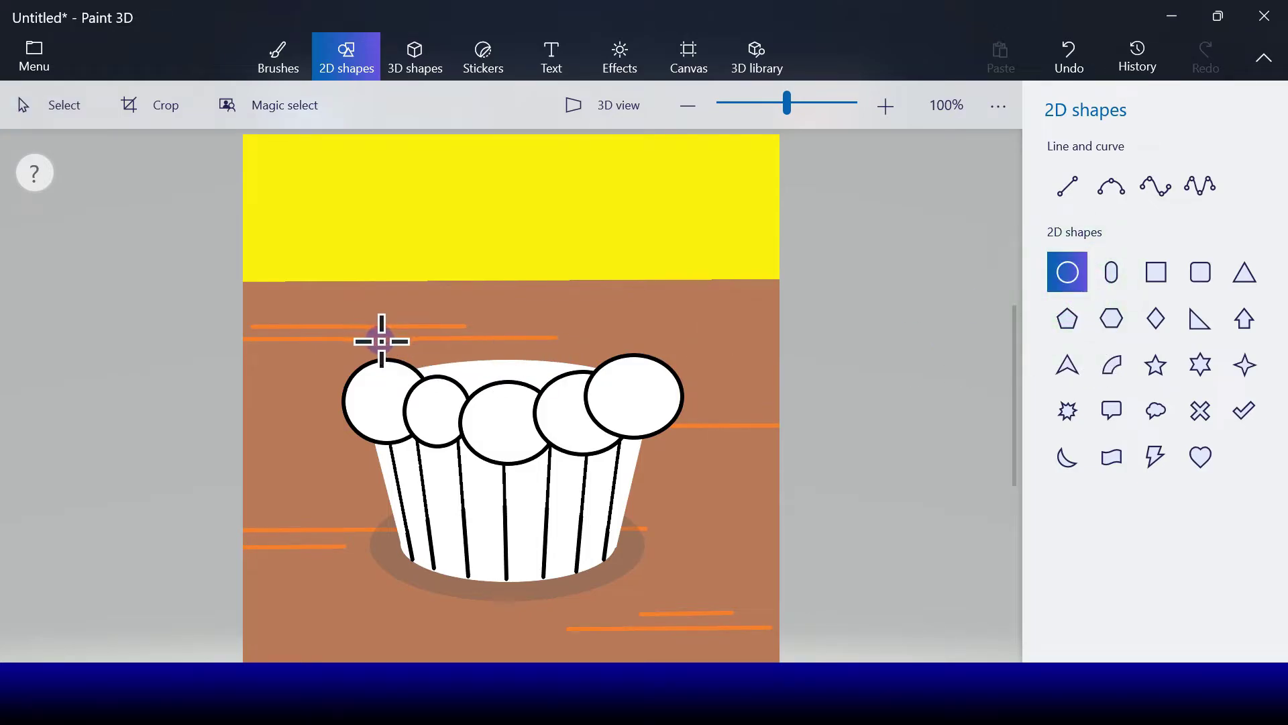
{"action": "left_click_drag", "start_coordinate": [381, 341], "coordinate": [401, 351]}
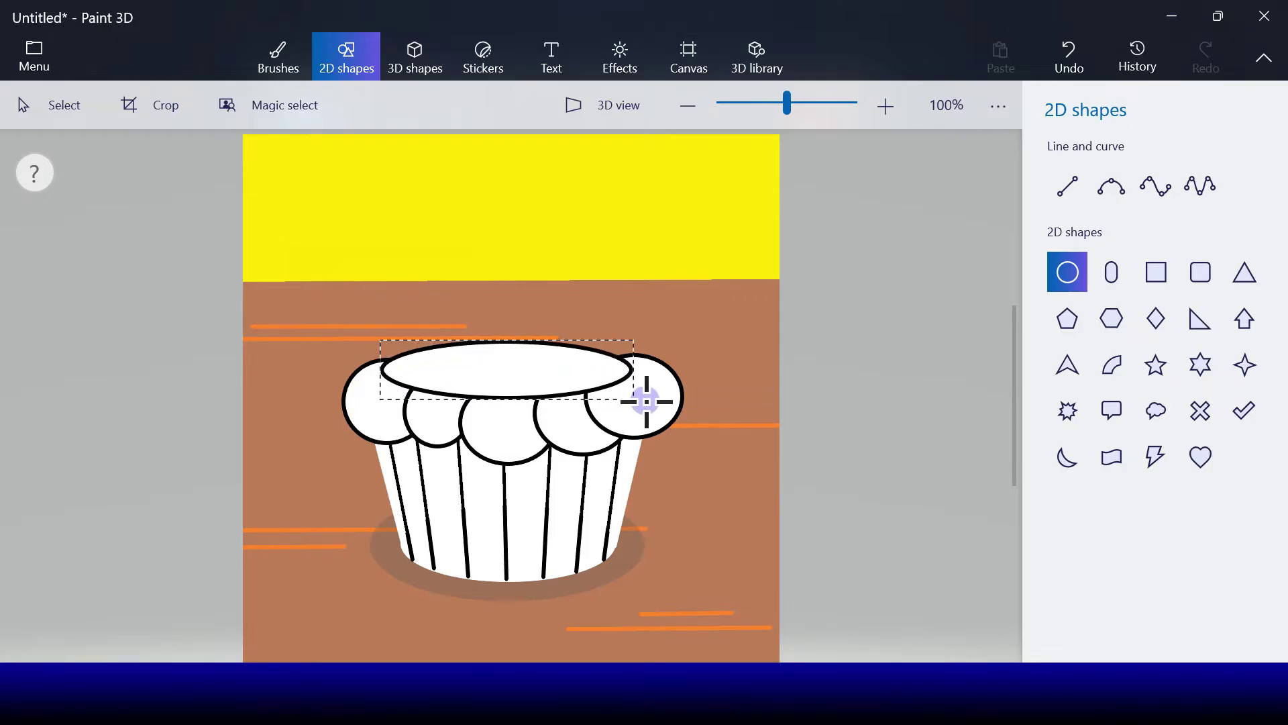
{"action": "left_click_drag", "start_coordinate": [646, 401], "coordinate": [645, 402]}
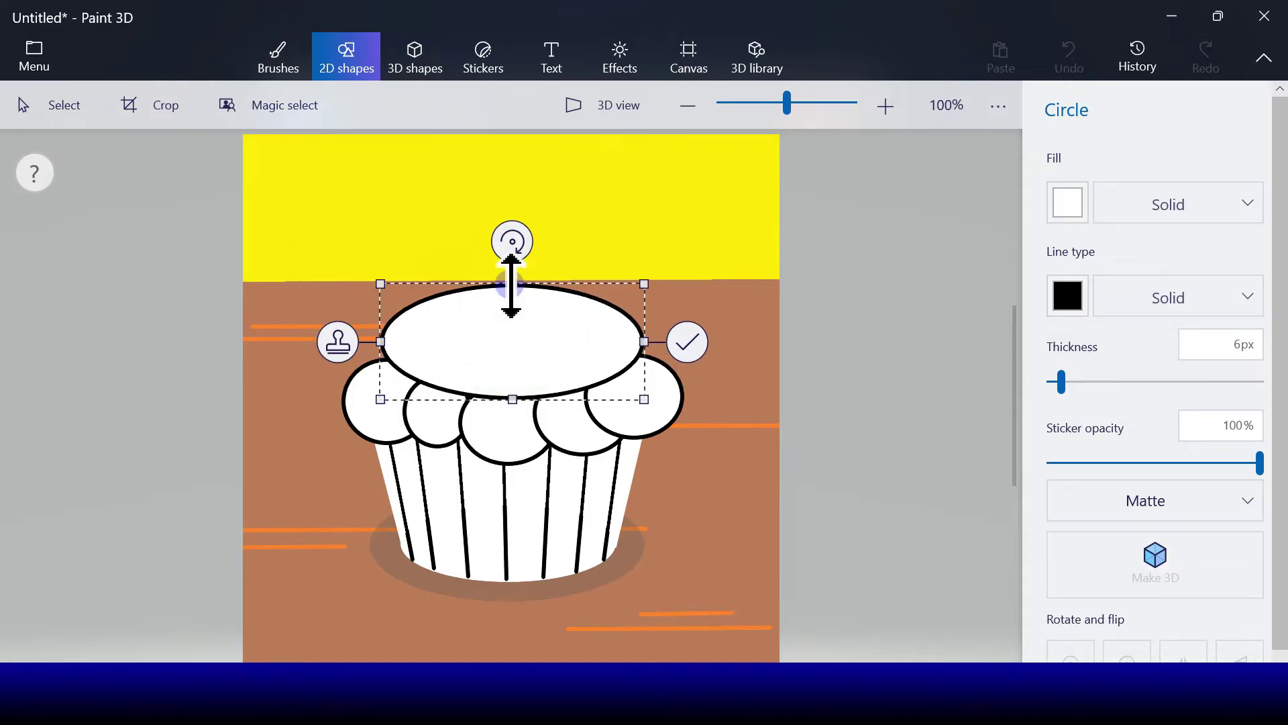
{"action": "left_click_drag", "start_coordinate": [522, 349], "coordinate": [512, 348]}
{"action": "left_click_drag", "start_coordinate": [638, 361], "coordinate": [649, 359]}
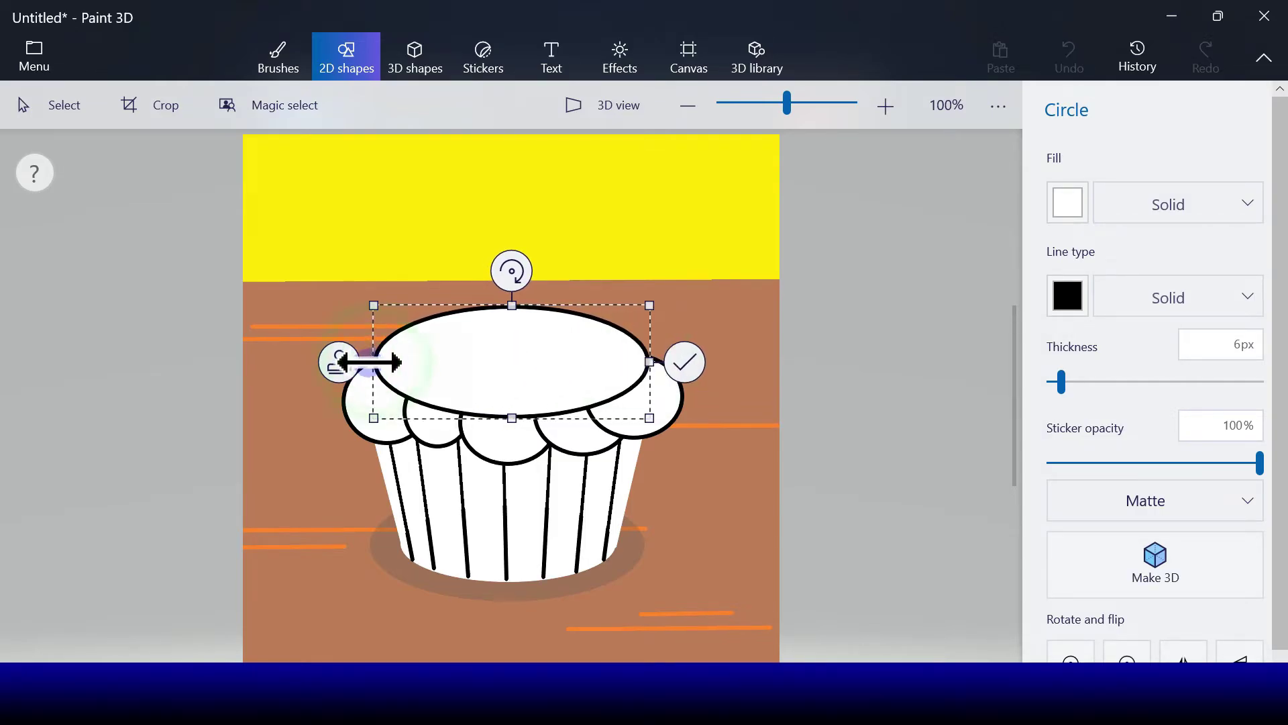
{"action": "left_click_drag", "start_coordinate": [370, 363], "coordinate": [367, 362]}
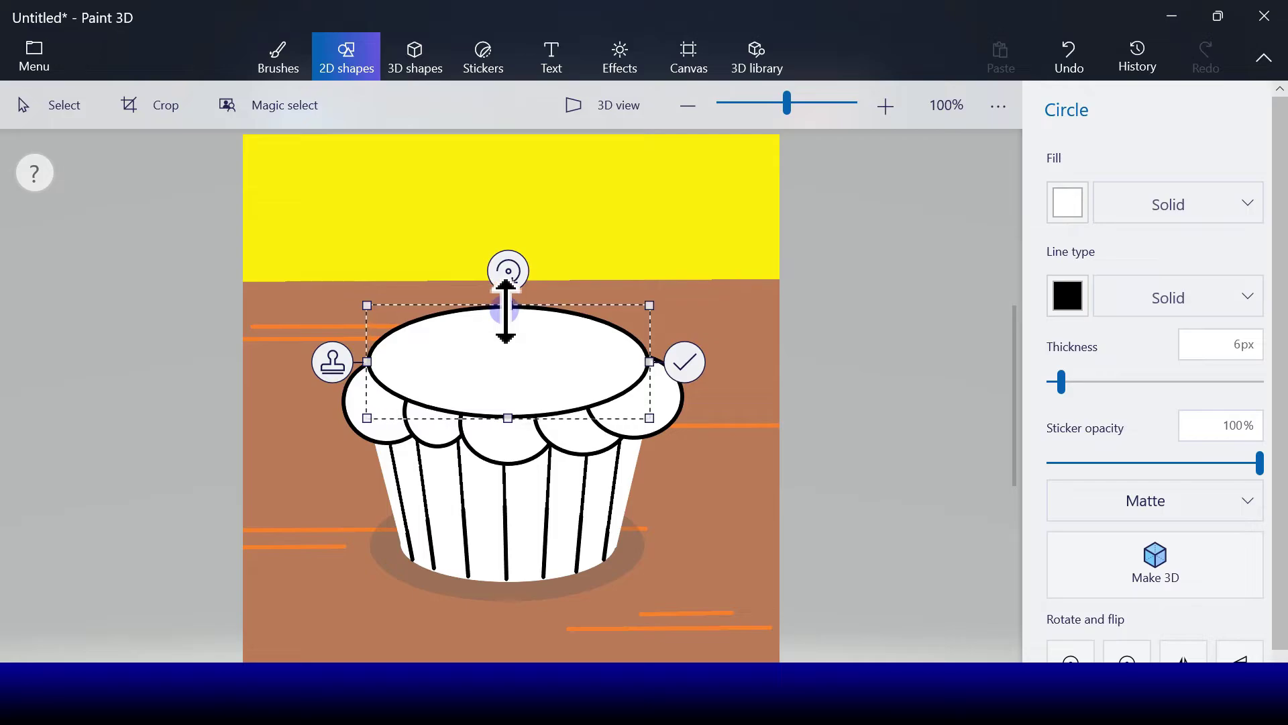
{"action": "left_click_drag", "start_coordinate": [506, 310], "coordinate": [513, 338]}
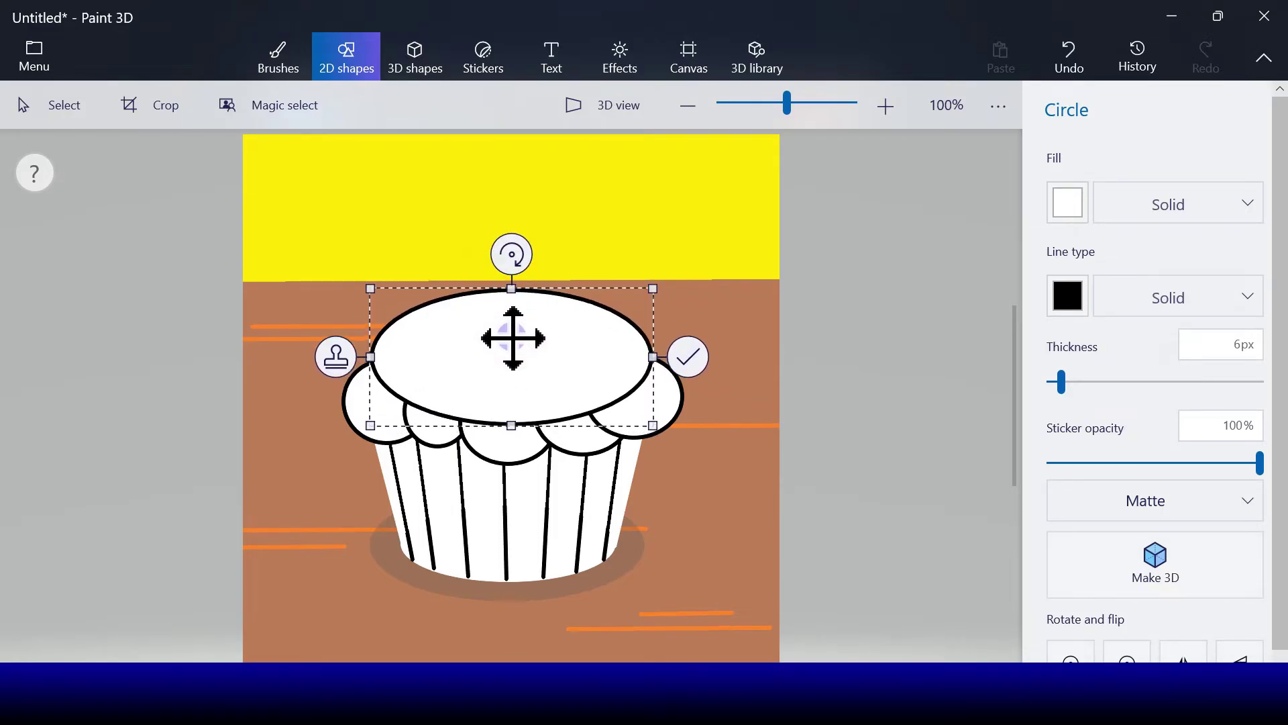
{"action": "left_click", "coordinate": [689, 357]}
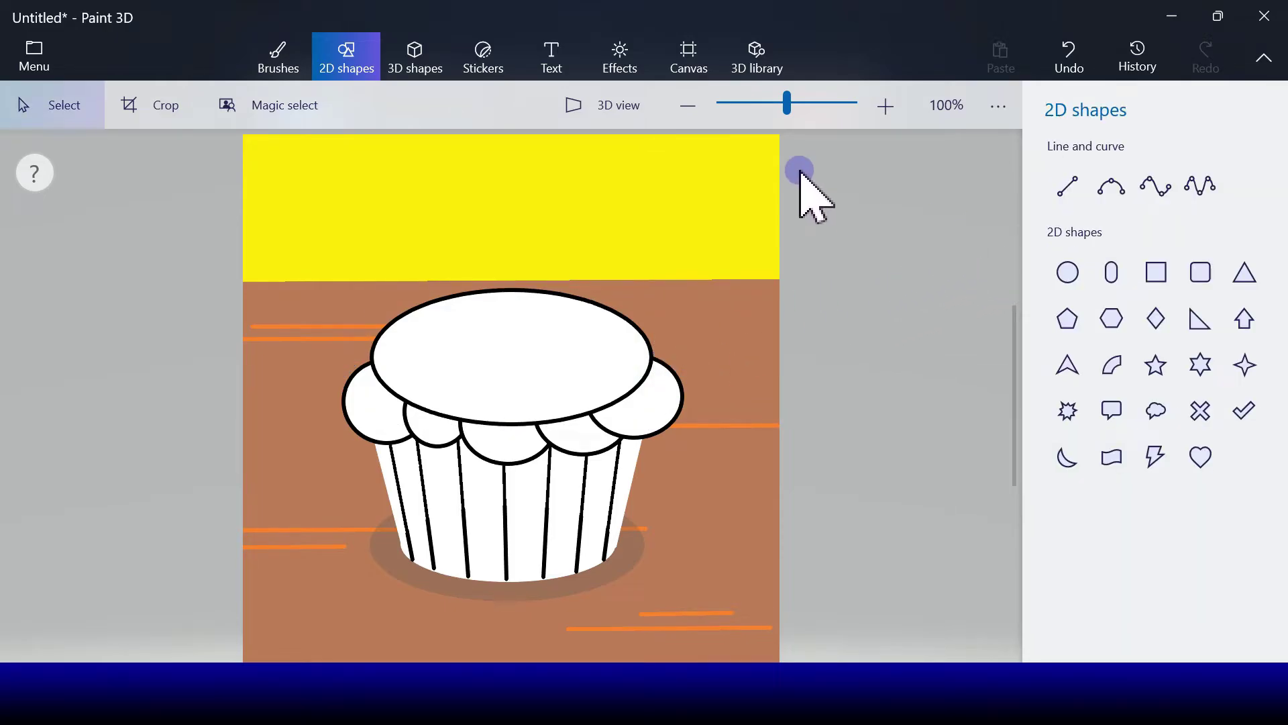
Step: Remove the cake top's inner outlines by breaking their ends with a 16 px white marker and filling the remaining black lines with white
{"action": "left_click", "coordinate": [288, 58]}
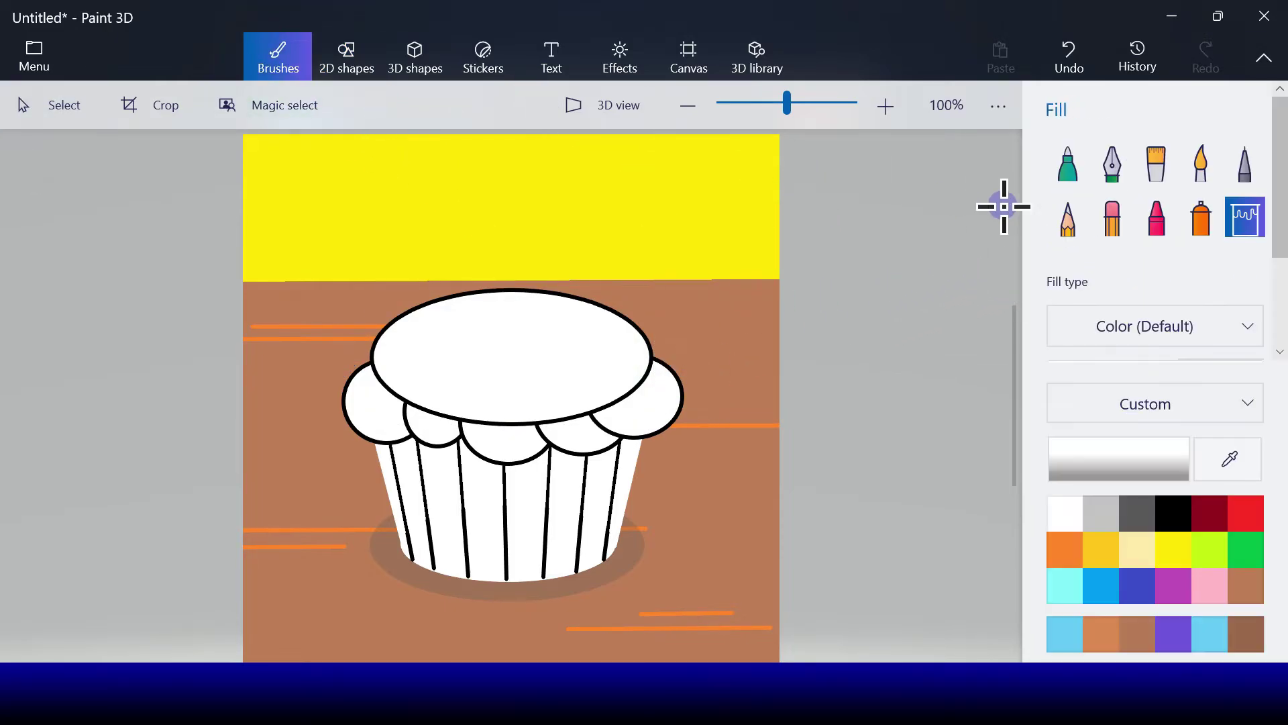
{"action": "left_click", "coordinate": [1073, 176]}
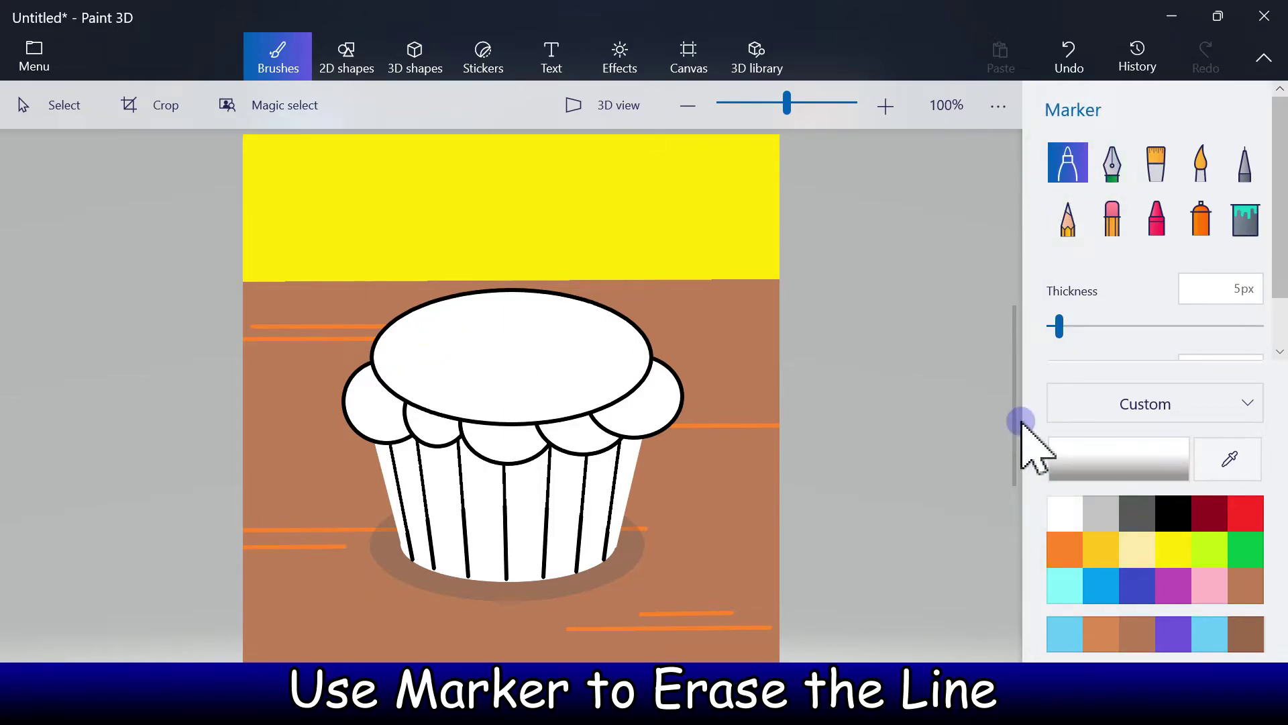
{"action": "left_click_drag", "start_coordinate": [1059, 327], "coordinate": [1083, 327]}
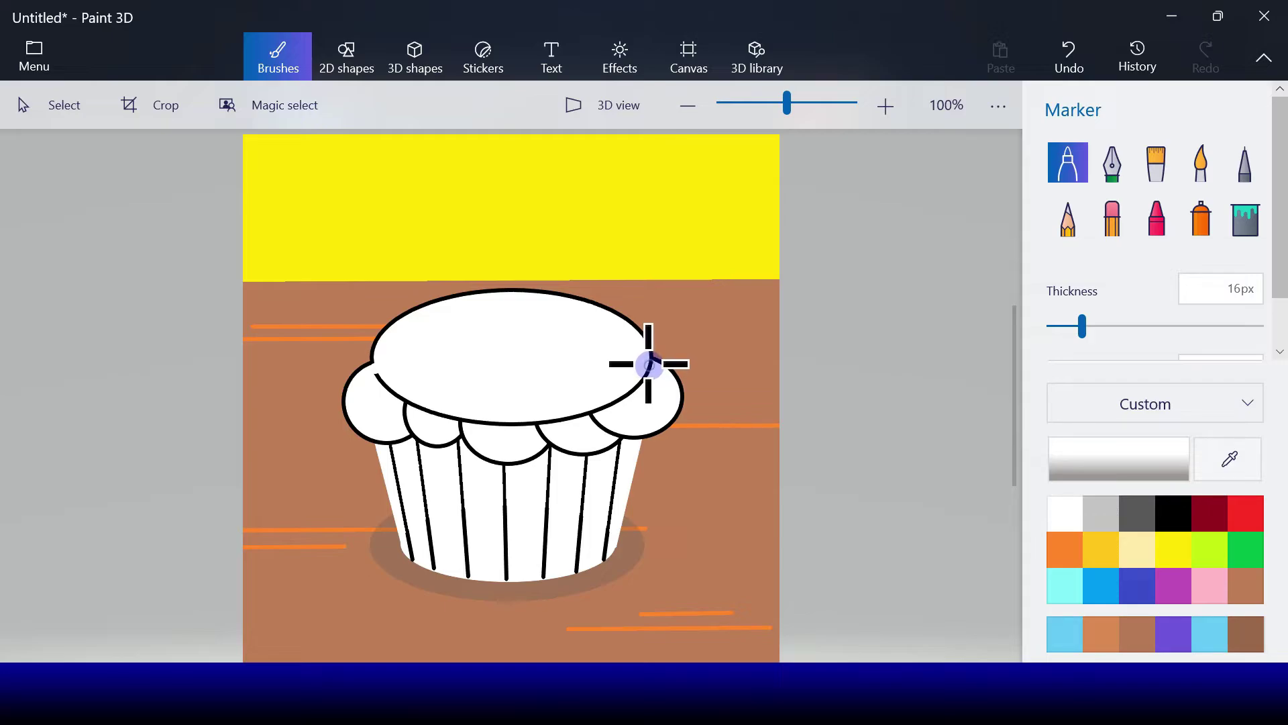
{"action": "left_click_drag", "start_coordinate": [648, 363], "coordinate": [618, 427]}
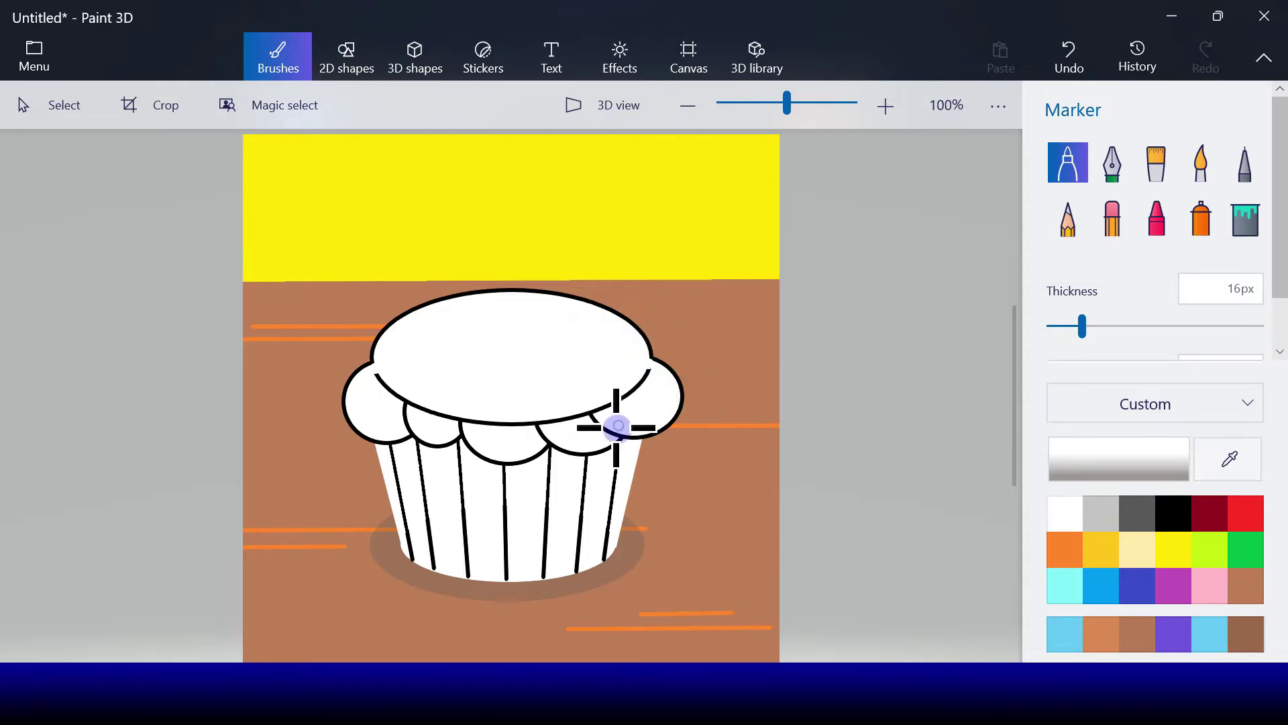
{"action": "left_click", "coordinate": [614, 432]}
{"action": "left_click_drag", "start_coordinate": [613, 426], "coordinate": [544, 439]}
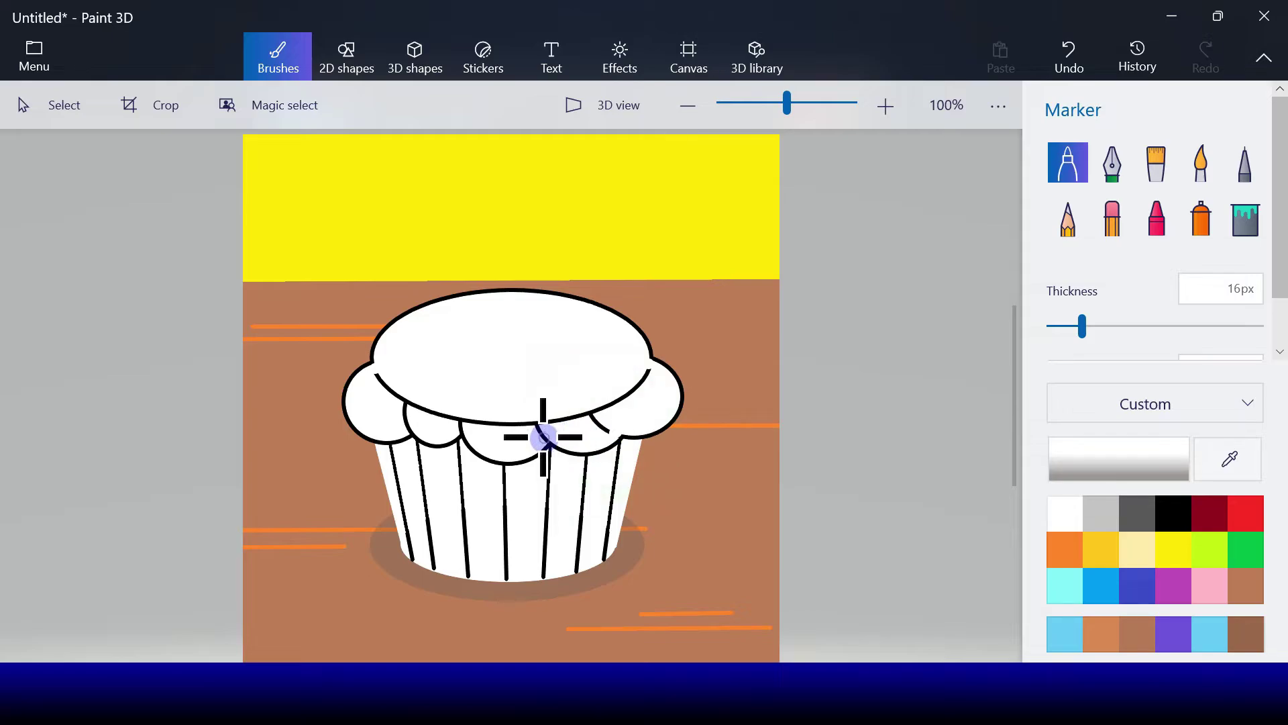
{"action": "left_click", "coordinate": [544, 438]}
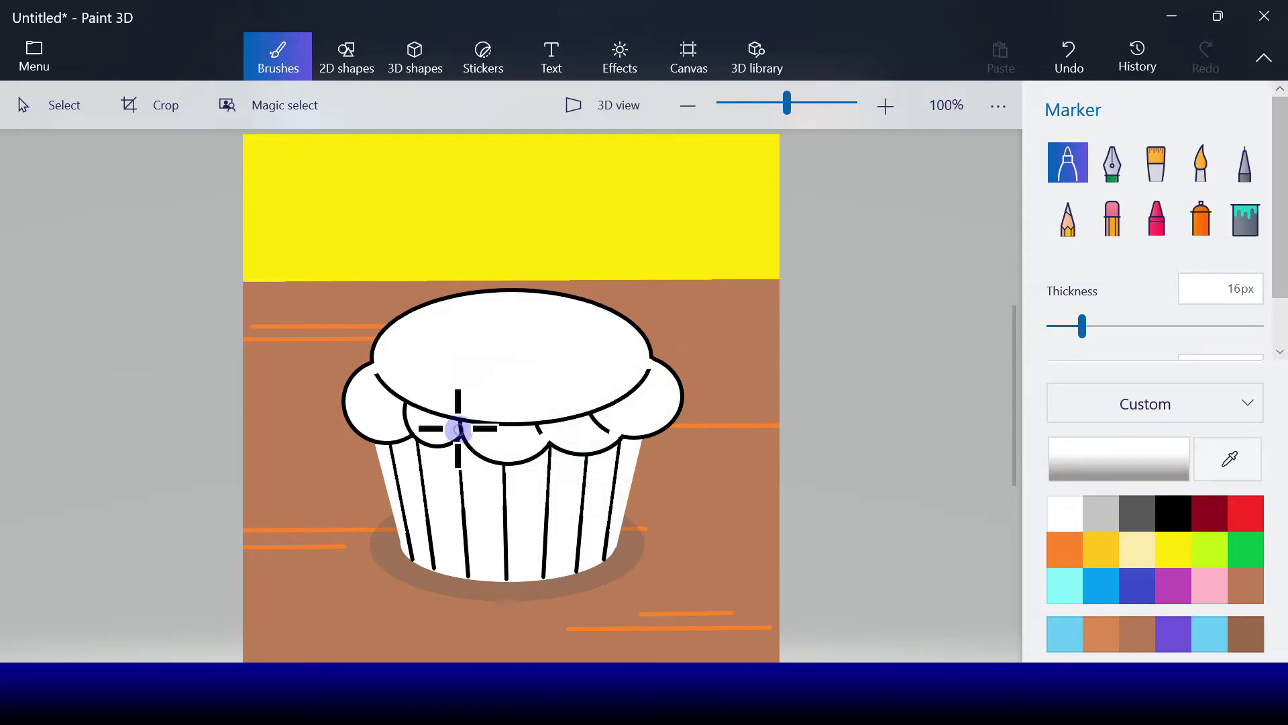
{"action": "left_click_drag", "start_coordinate": [459, 428], "coordinate": [403, 425]}
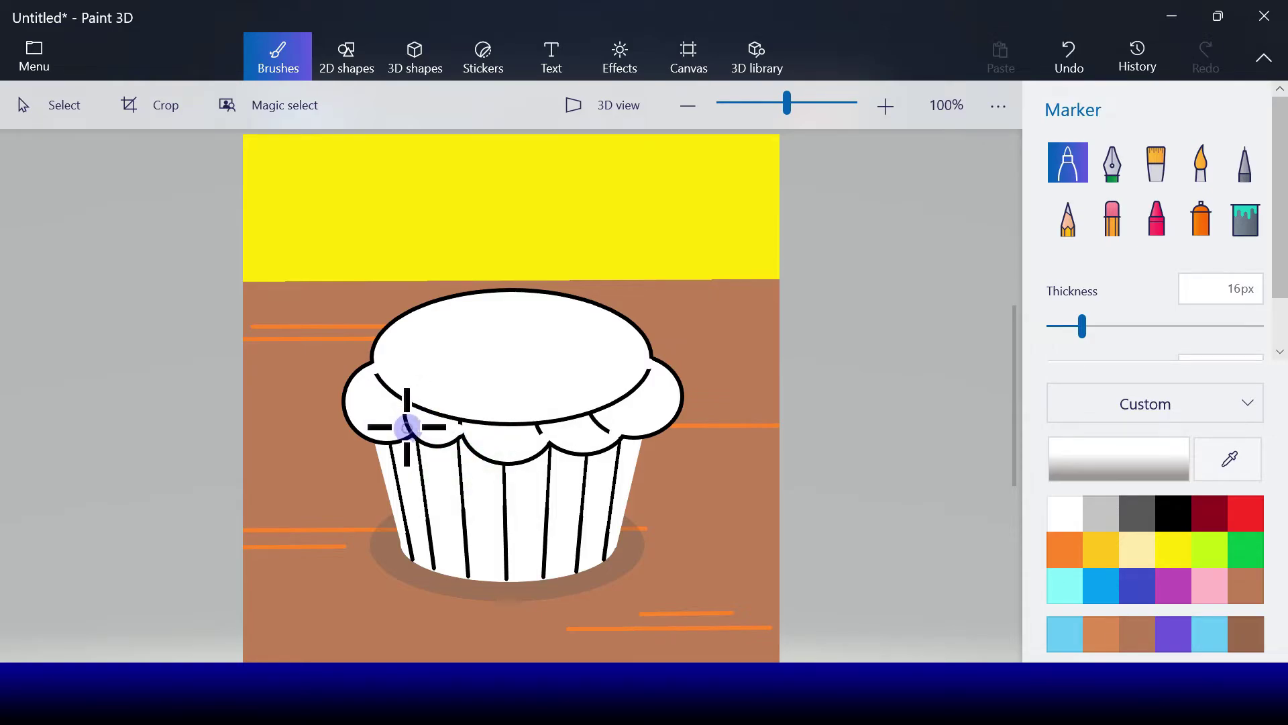
{"action": "left_click", "coordinate": [407, 427]}
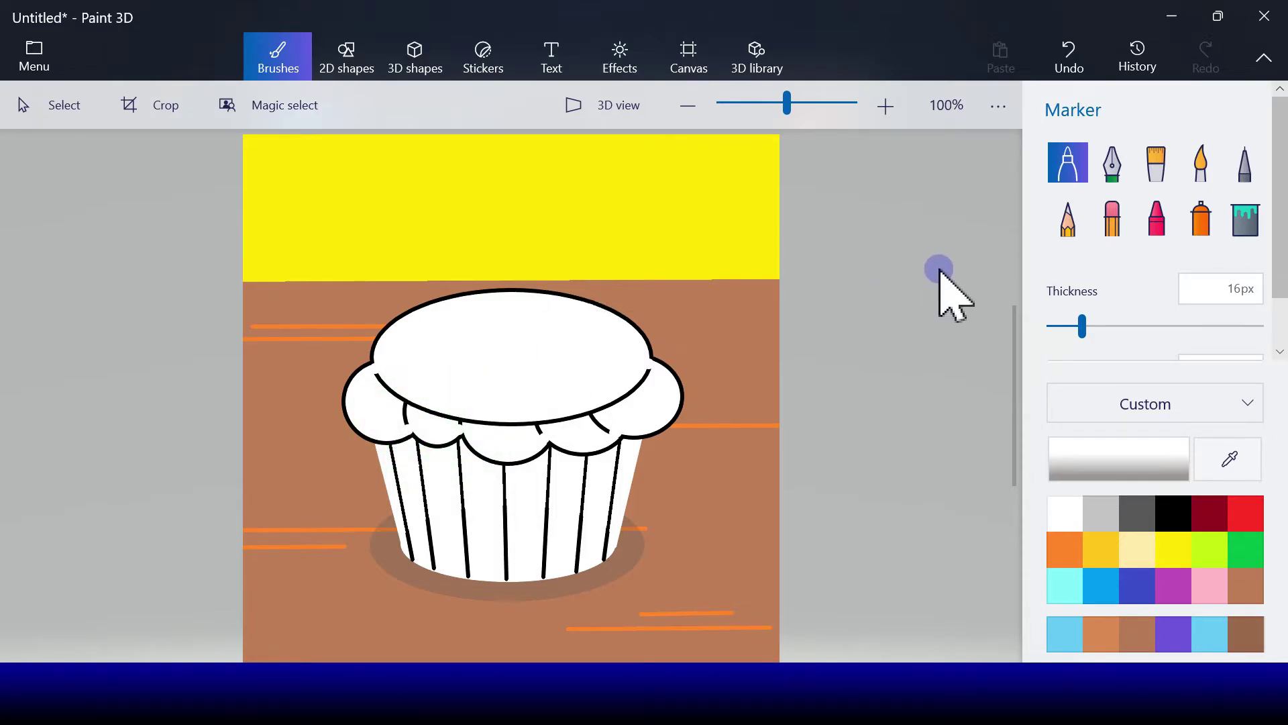
{"action": "left_click", "coordinate": [411, 427]}
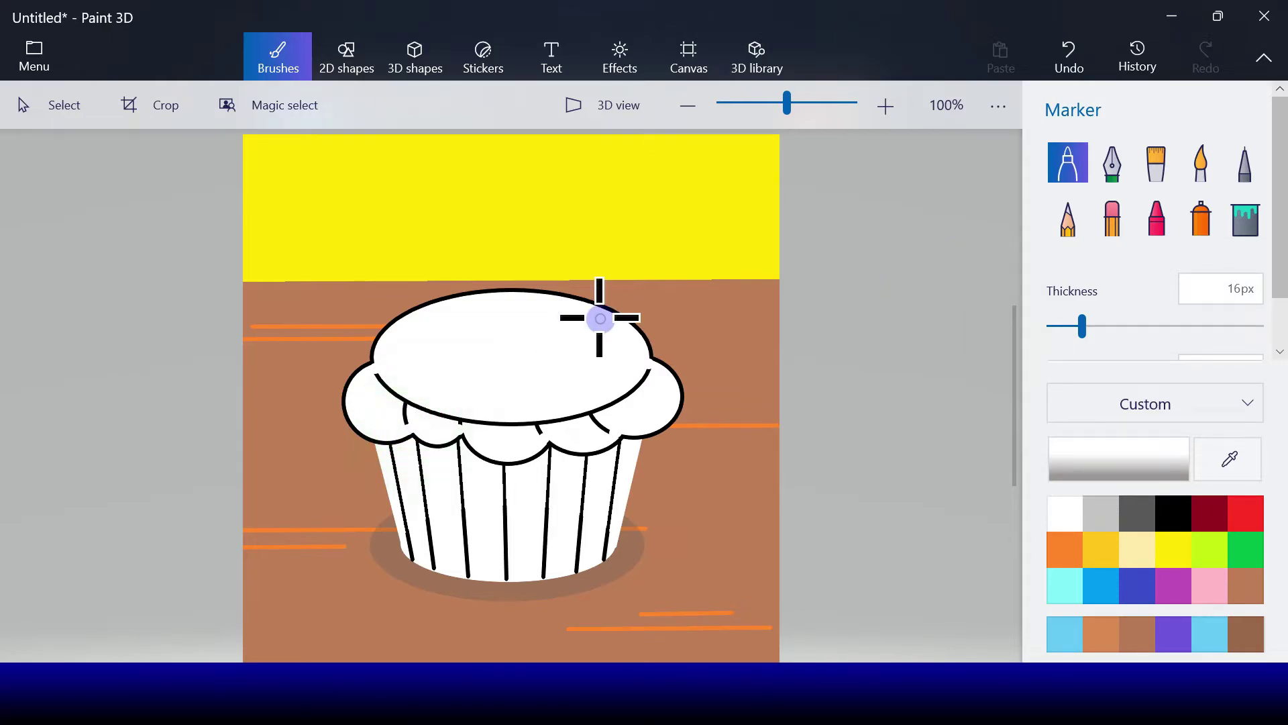
{"action": "left_click", "coordinate": [1252, 223]}
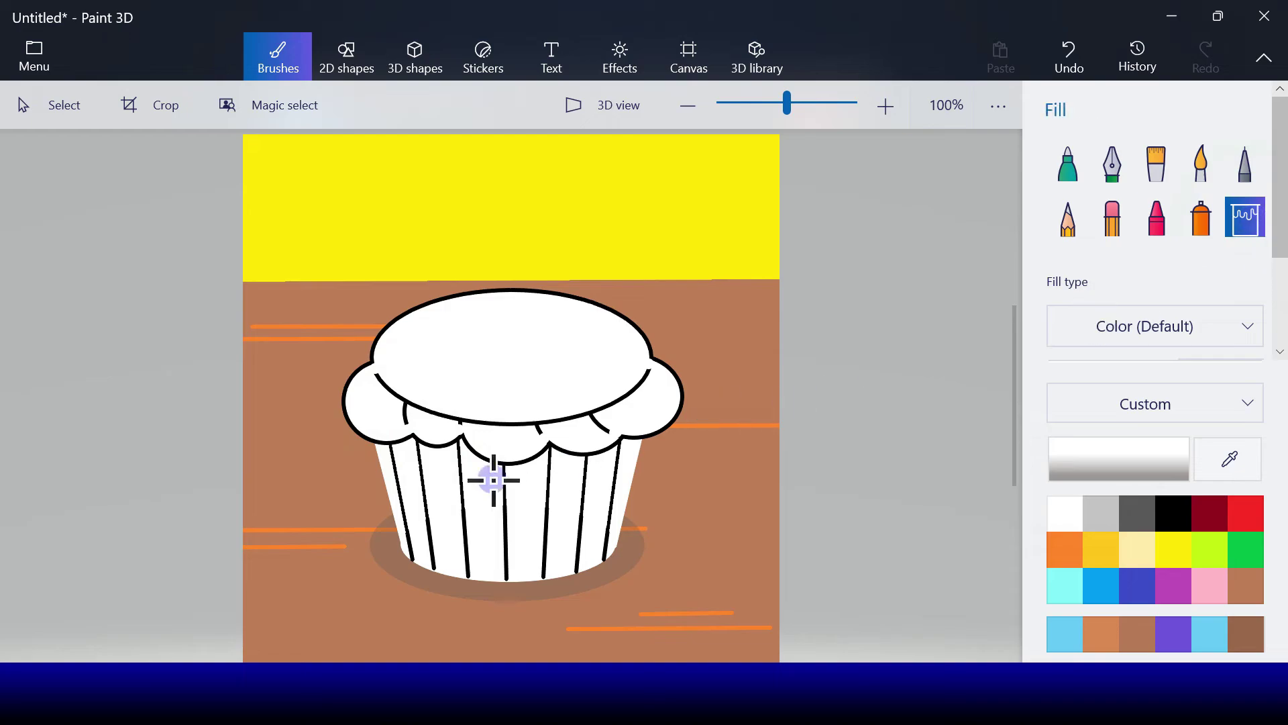
{"action": "left_click", "coordinate": [470, 421]}
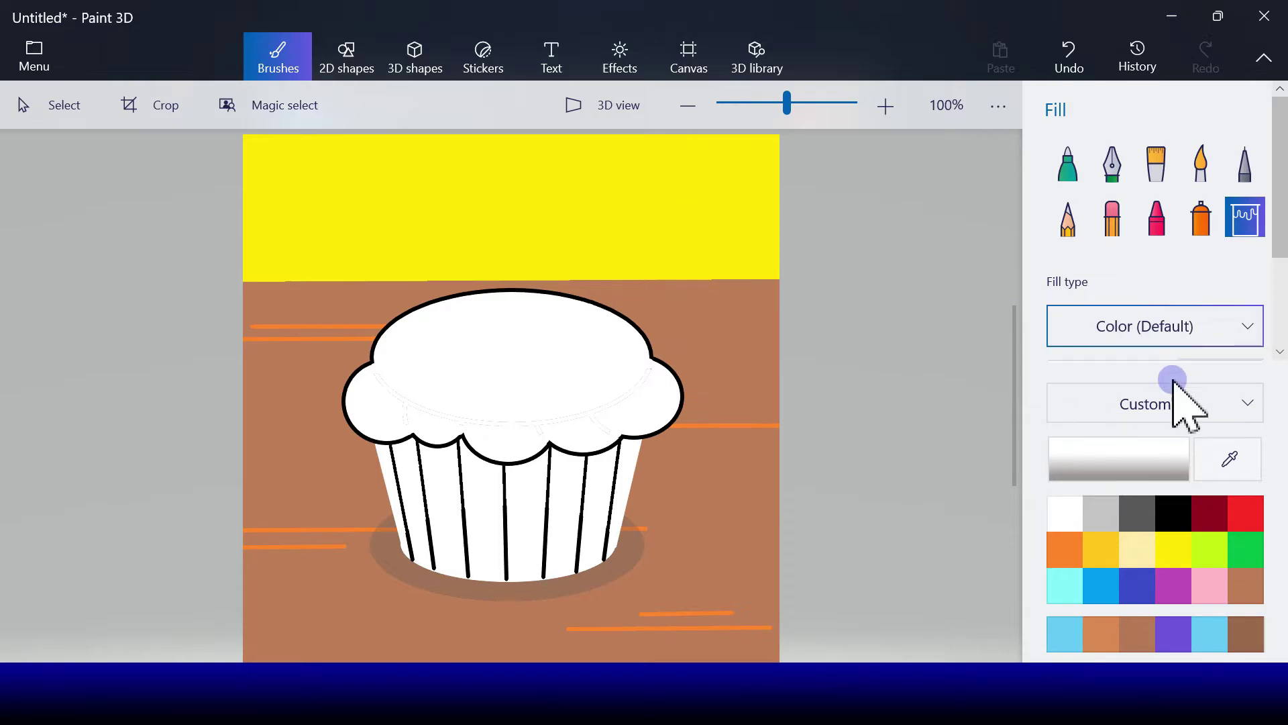
Step: Draw a white circle with a 6 px black outline over the middle of the cake's upper edge, and enlarge it slightly
{"action": "left_click", "coordinate": [354, 59]}
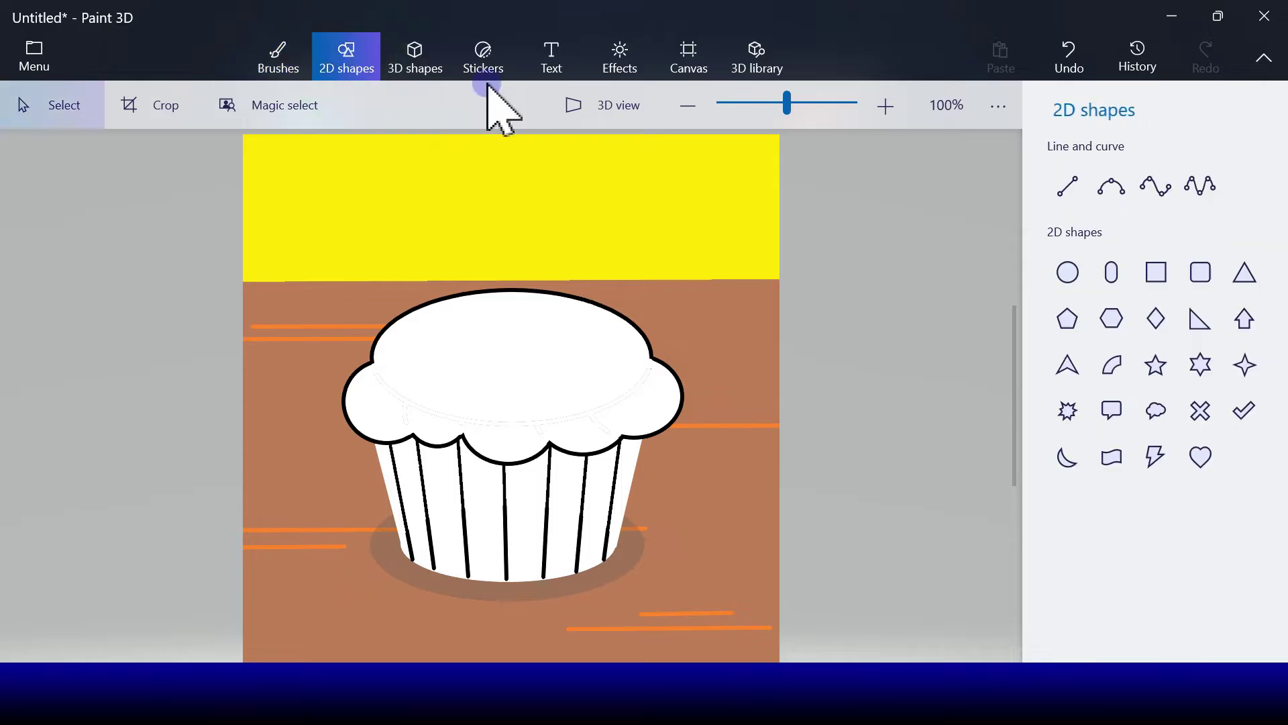
{"action": "left_click", "coordinate": [1076, 278]}
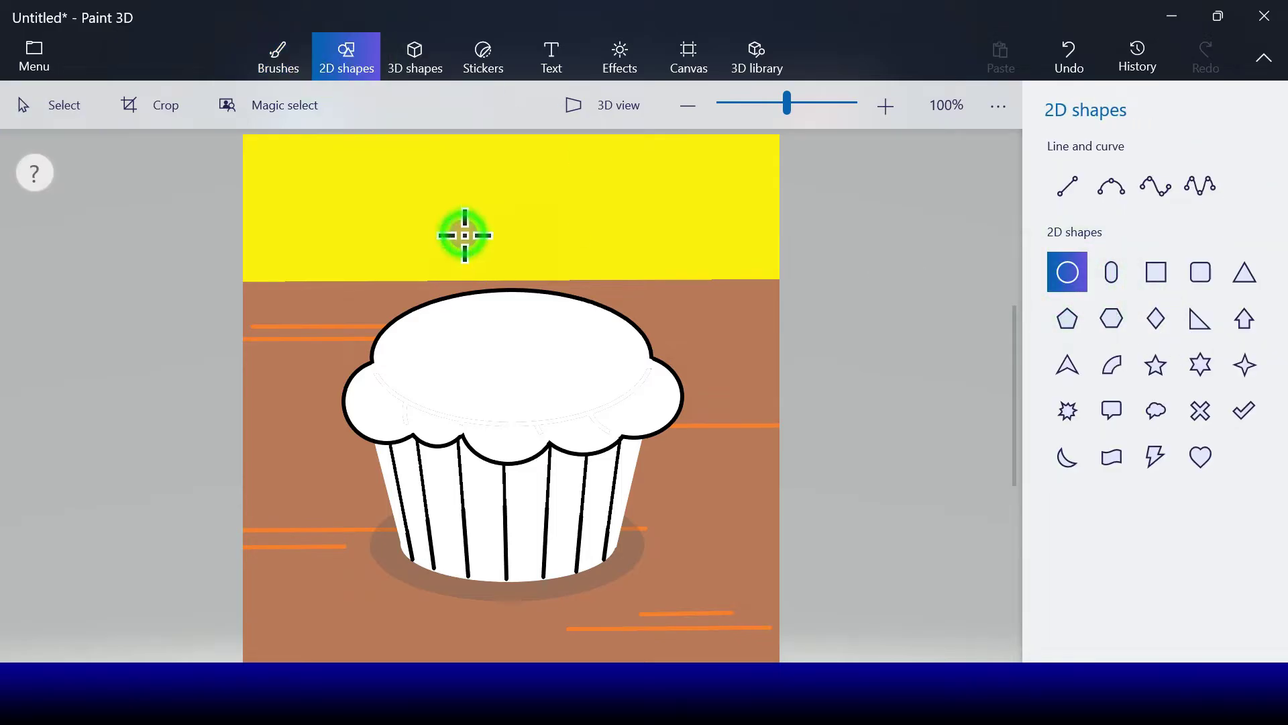
{"action": "left_click_drag", "start_coordinate": [465, 235], "coordinate": [565, 337]}
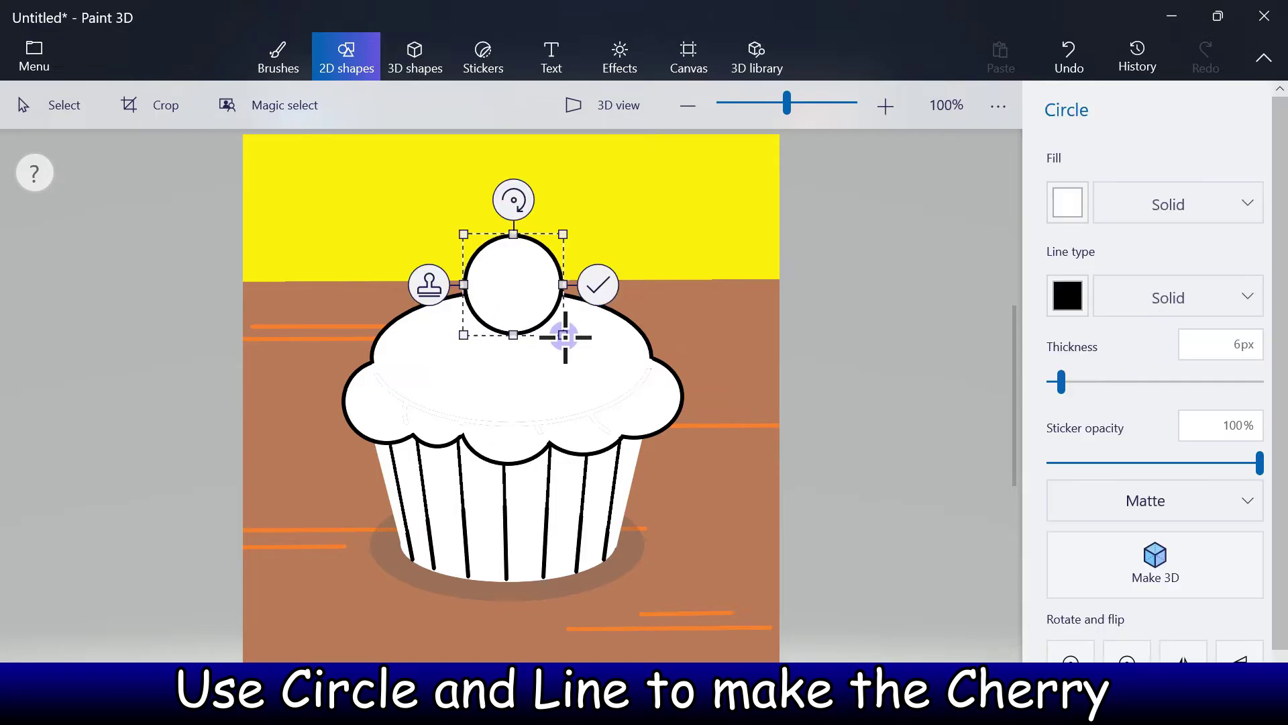
{"action": "left_click_drag", "start_coordinate": [467, 231], "coordinate": [460, 228]}
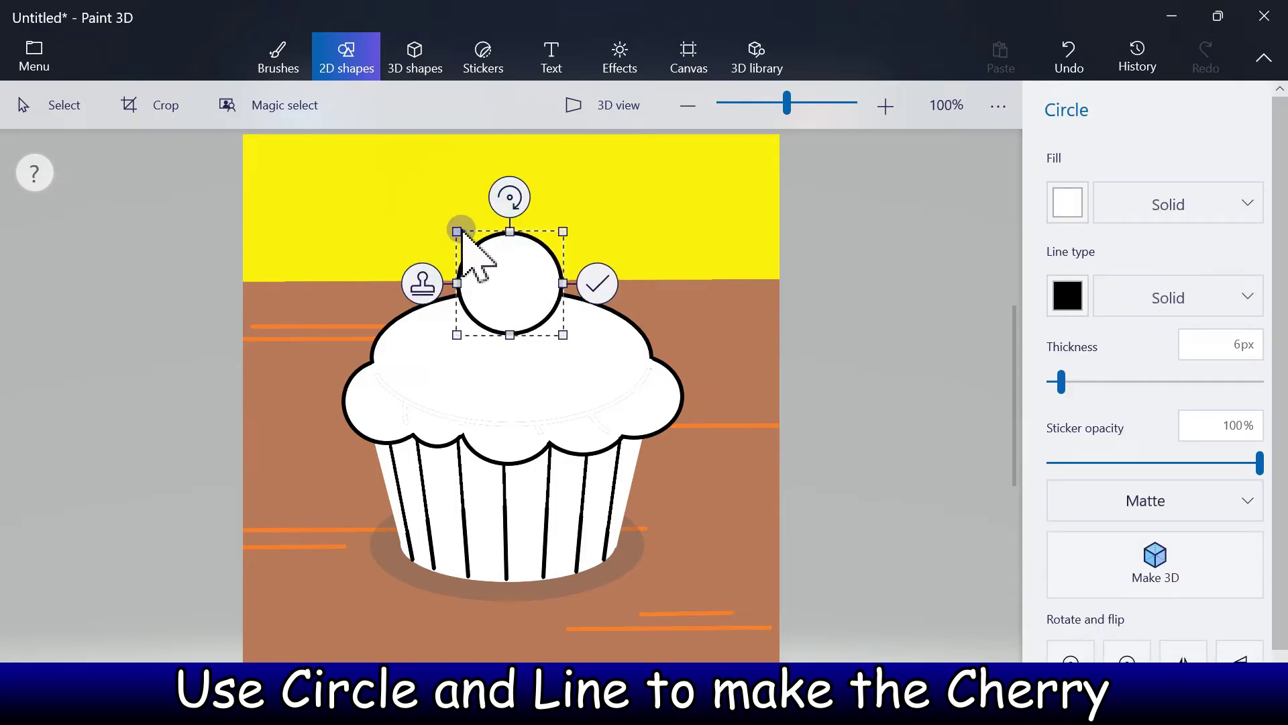
{"action": "left_click", "coordinate": [1068, 299]}
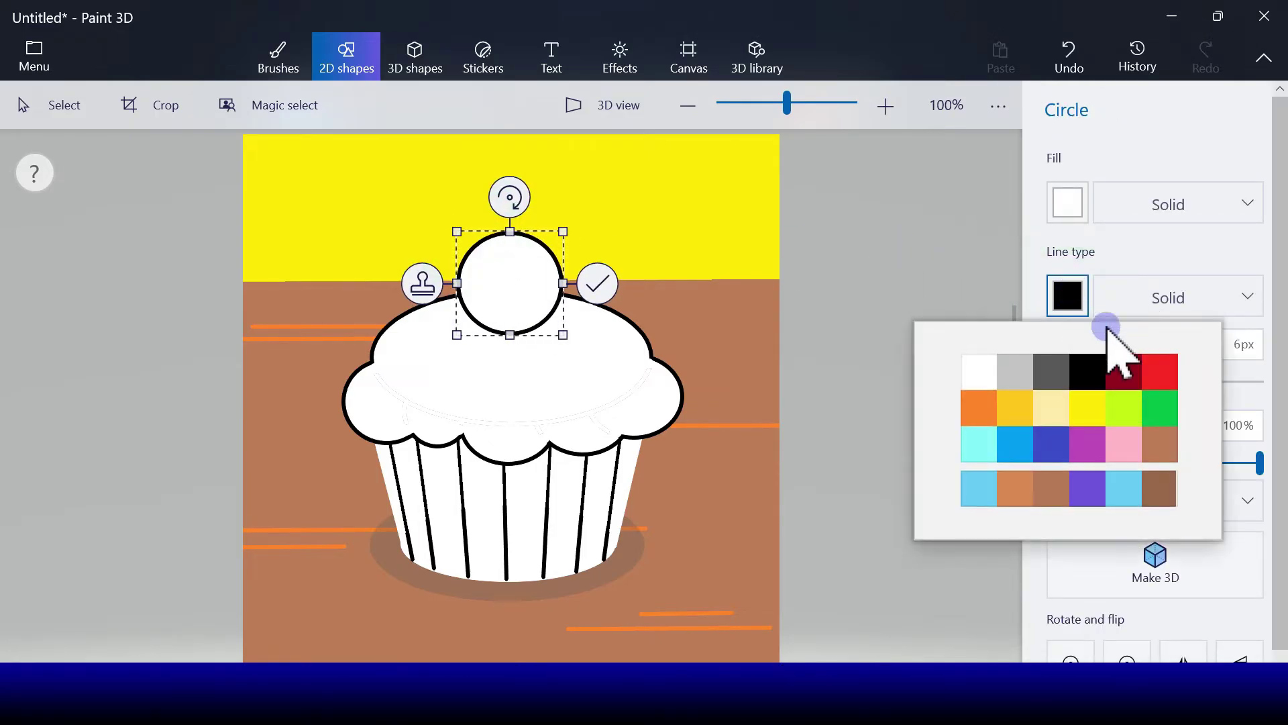
{"action": "left_click", "coordinate": [1150, 366]}
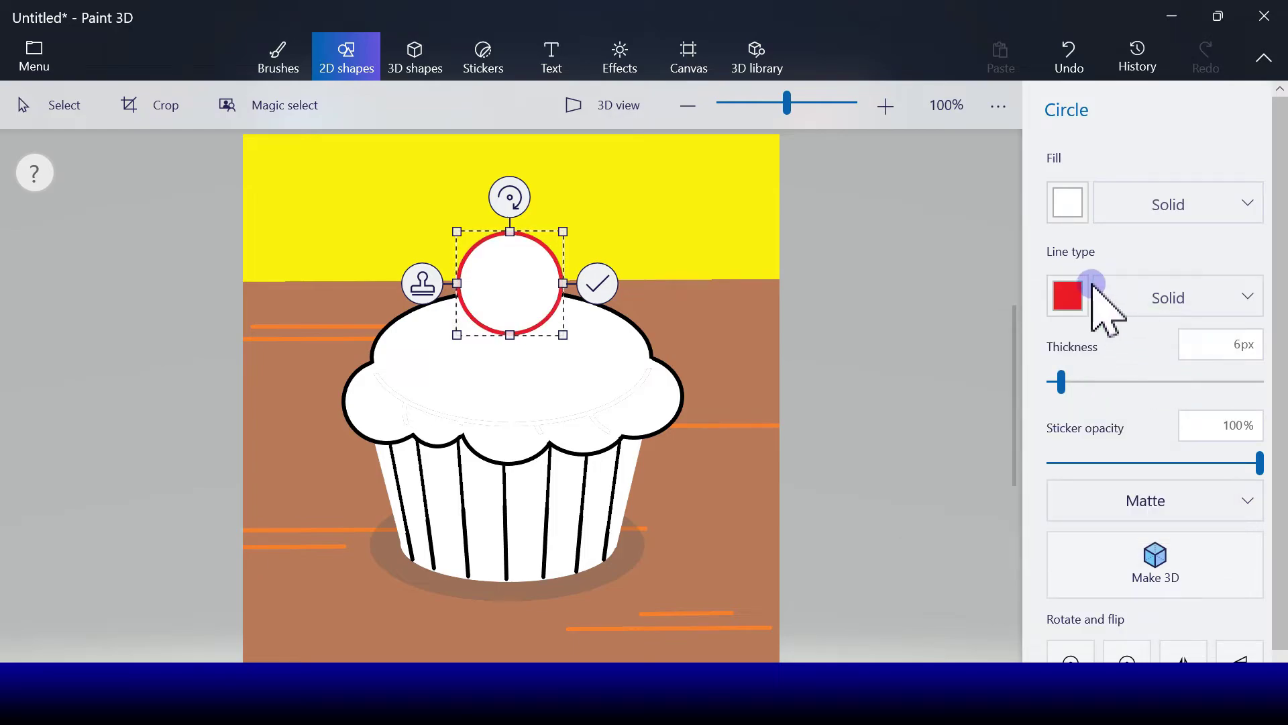
{"action": "left_click", "coordinate": [1067, 296]}
{"action": "left_click", "coordinate": [1085, 372]}
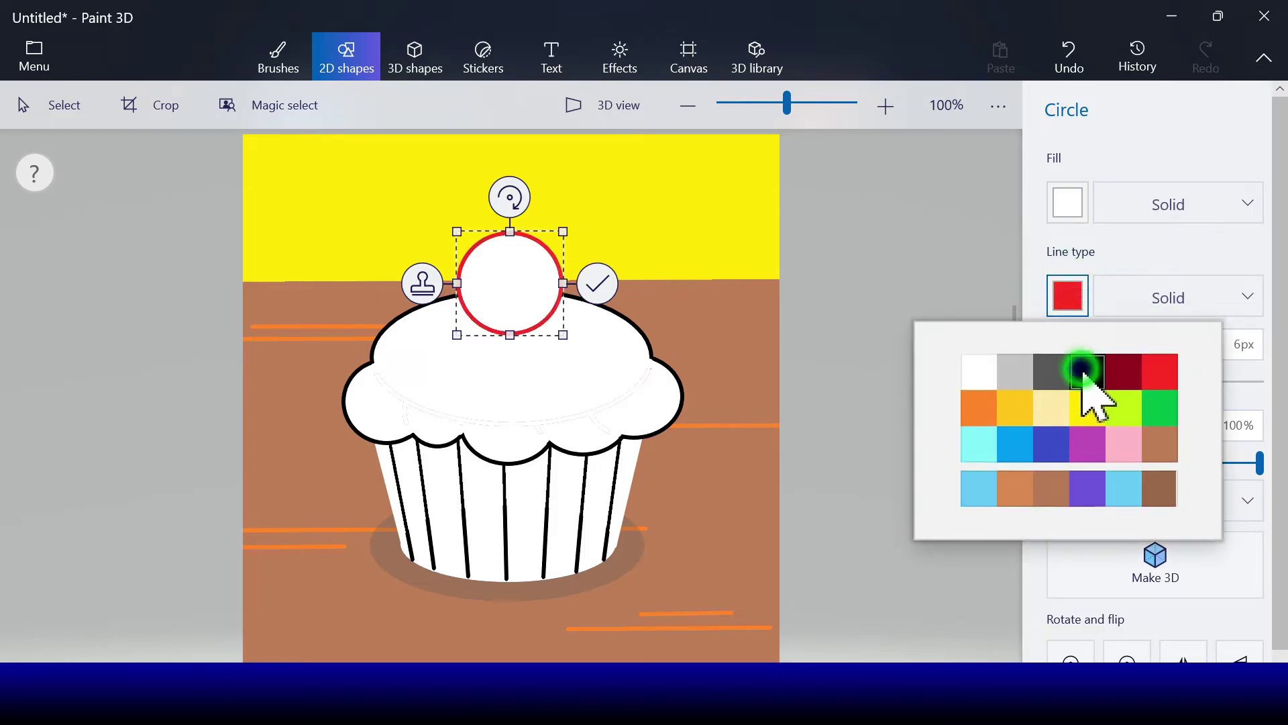
Step: Fill the circle on top of the cake with solid red to make the cherry, and commit it
{"action": "left_click", "coordinate": [1058, 205]}
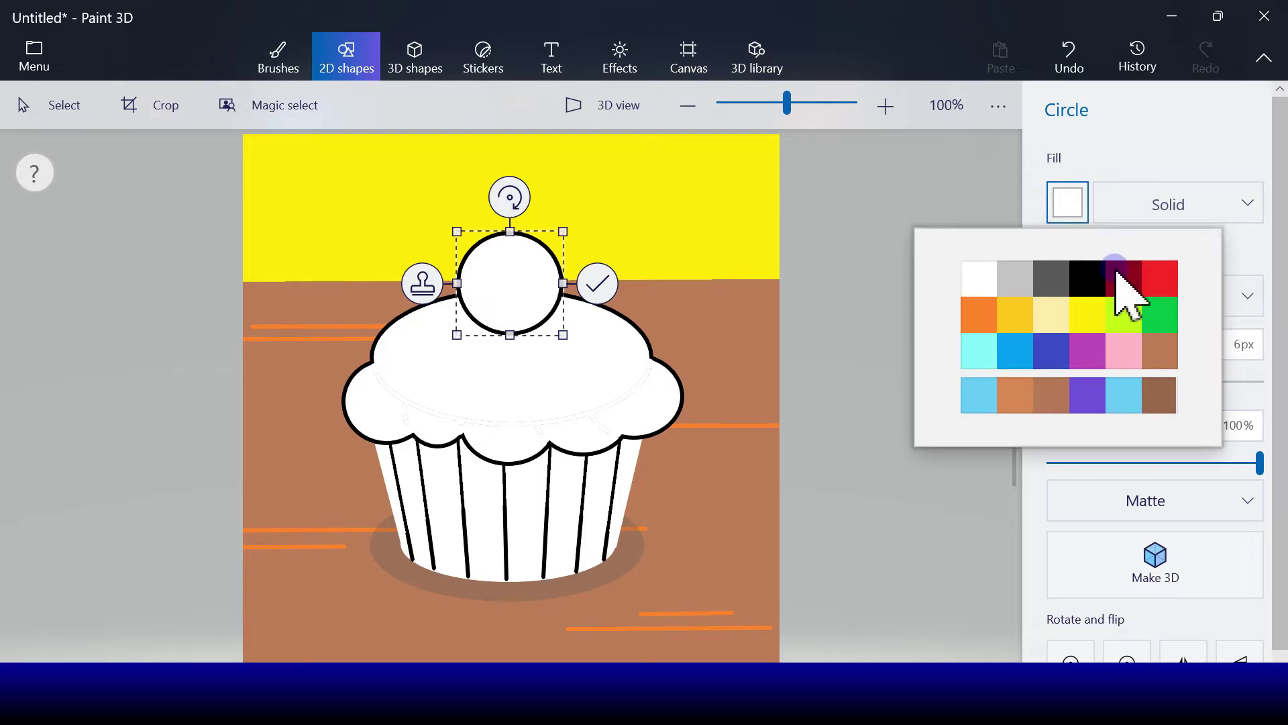
{"action": "left_click", "coordinate": [1160, 278]}
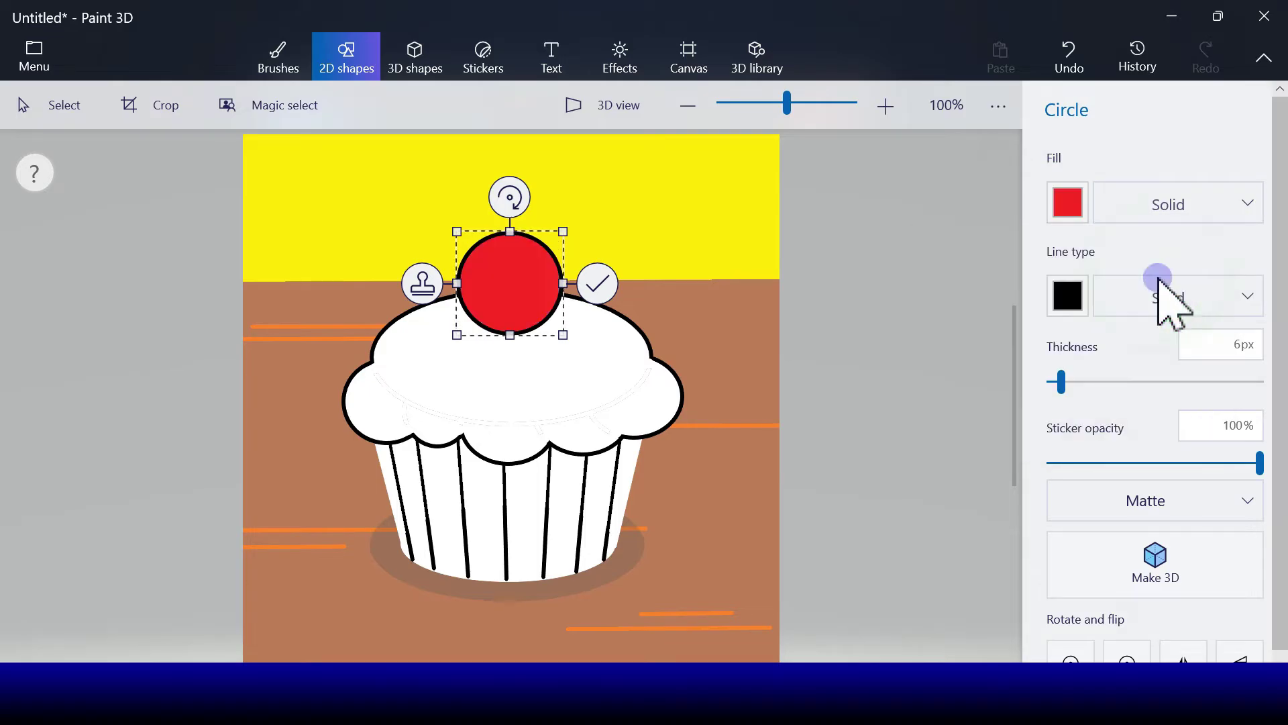
{"action": "left_click", "coordinate": [597, 284]}
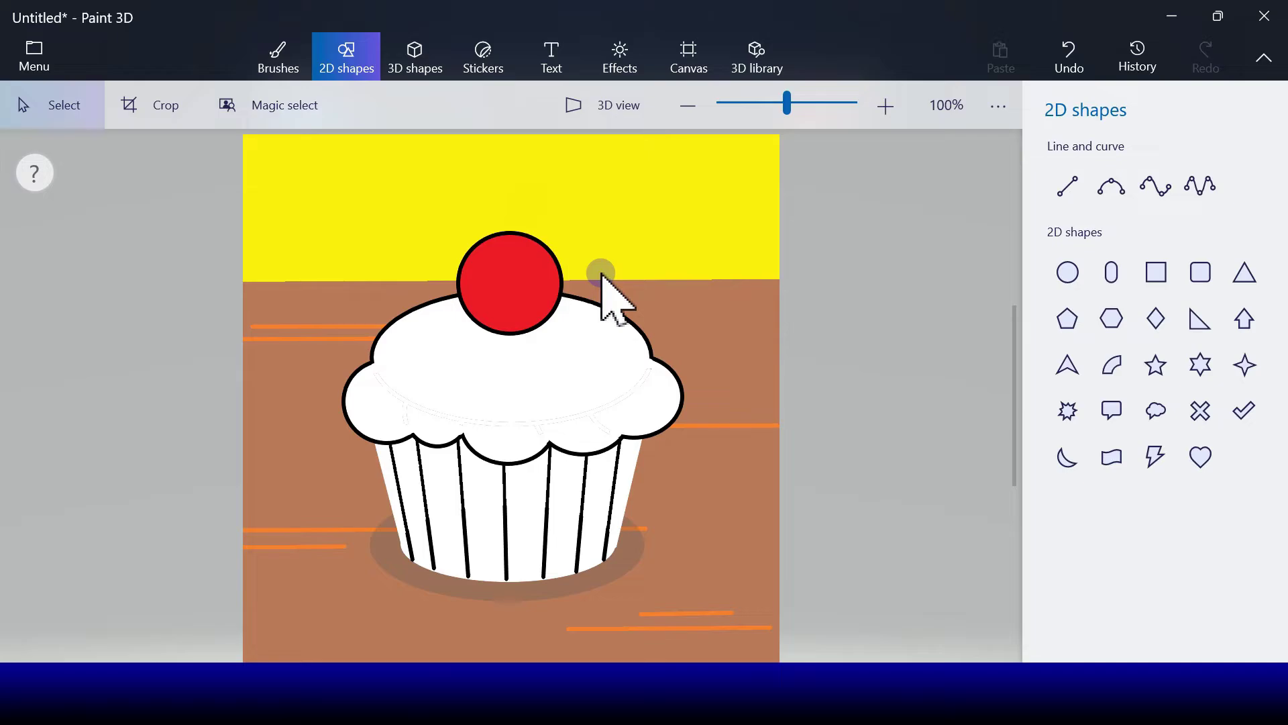
{"action": "left_click", "coordinate": [1065, 182]}
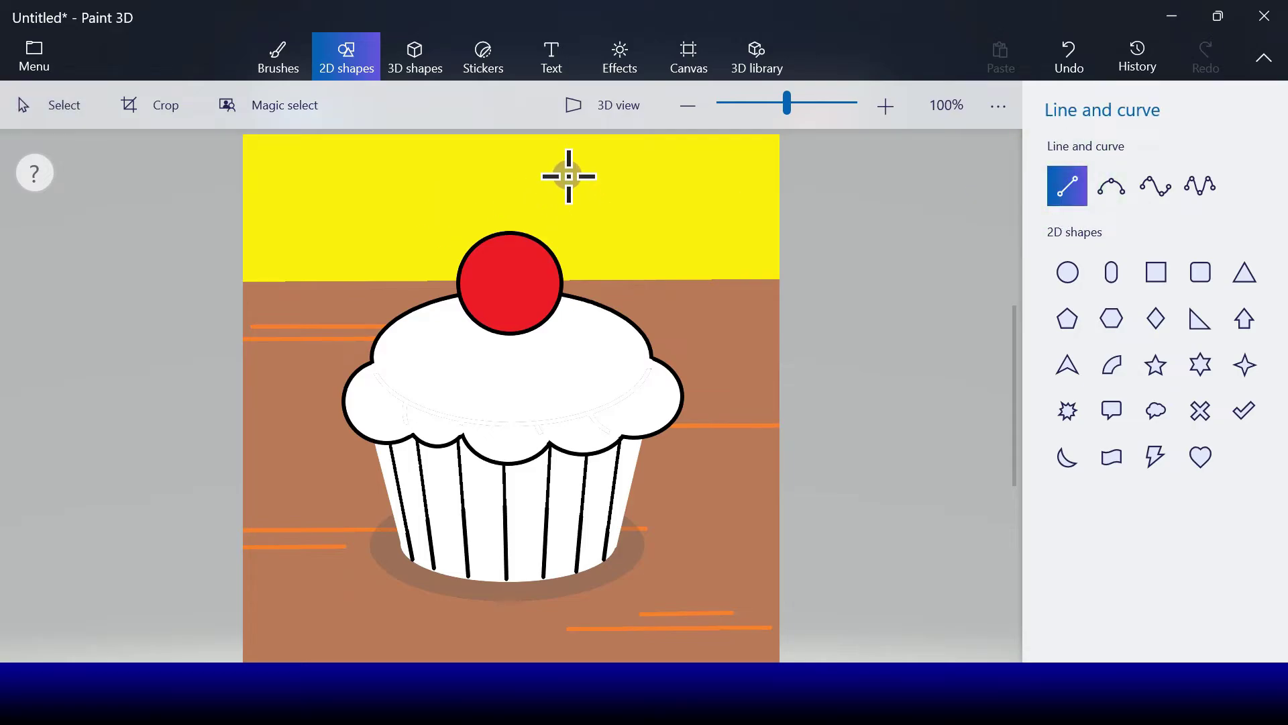
{"action": "left_click_drag", "start_coordinate": [556, 172], "coordinate": [518, 239]}
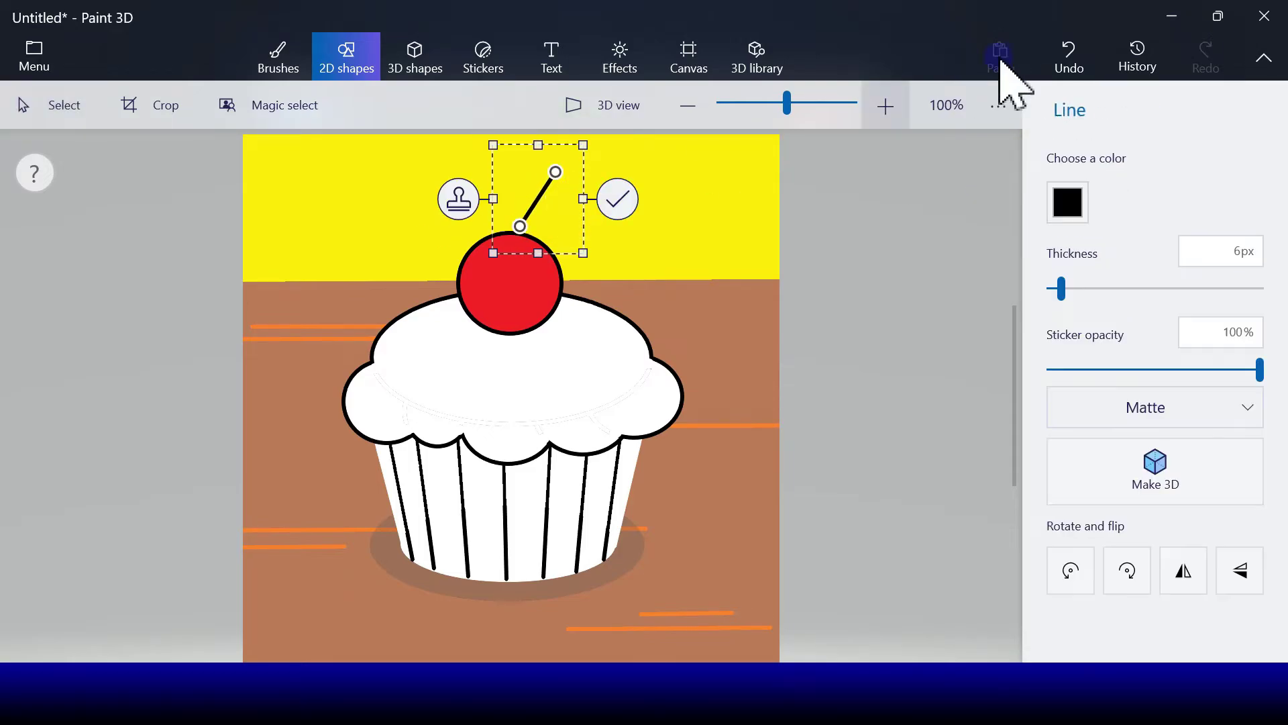
{"action": "left_click", "coordinate": [1069, 59]}
Step: Draw the cherry's stem as a short black 3-point curve bending up to the right, 10 px thick, and commit it
{"action": "left_click", "coordinate": [1121, 187]}
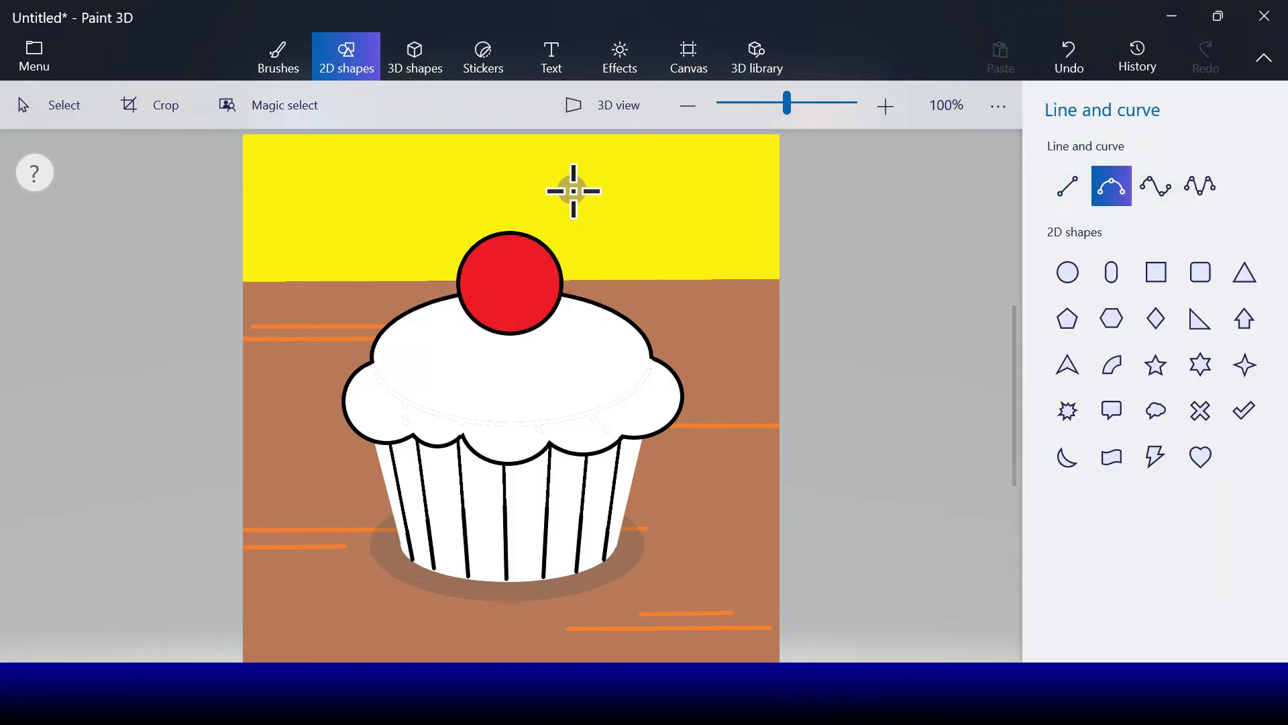
{"action": "left_click_drag", "start_coordinate": [574, 192], "coordinate": [520, 249]}
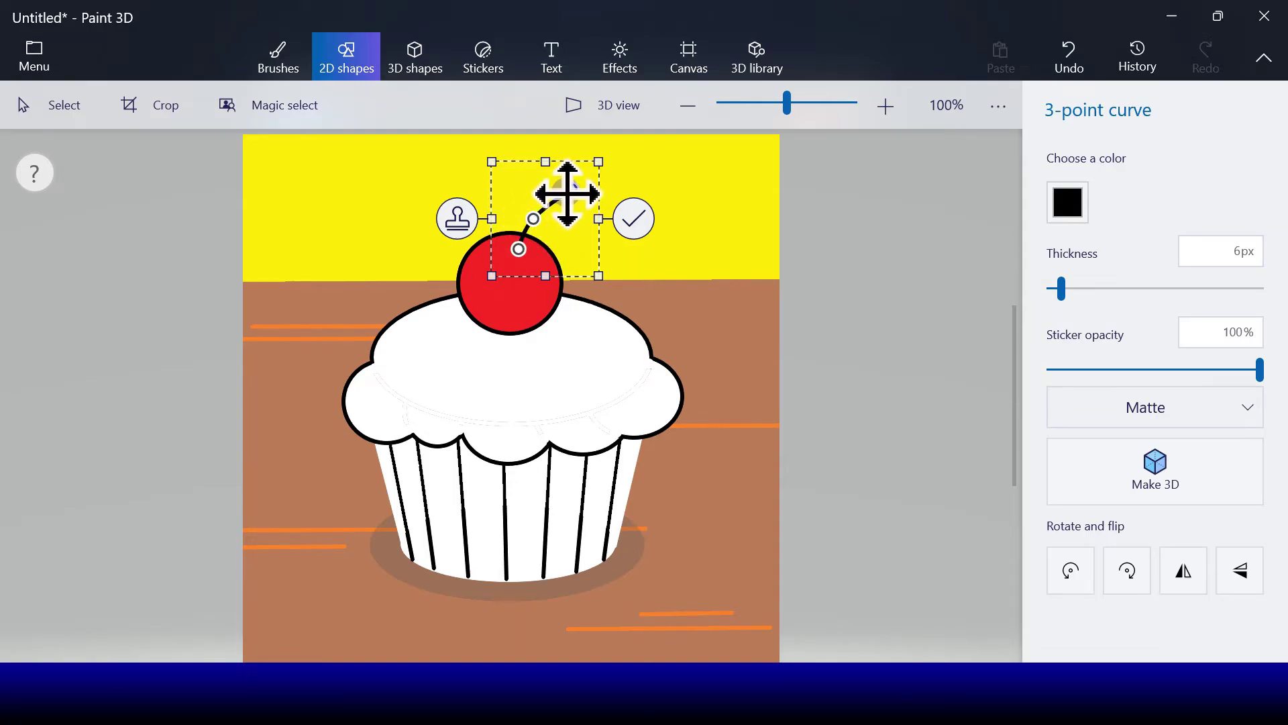
{"action": "mouse_move", "coordinate": [567, 194]}
{"action": "left_mouse_down"}
{"action": "mouse_move", "coordinate": [544, 195]}
{"action": "mouse_move", "coordinate": [555, 203]}
{"action": "left_mouse_up"}
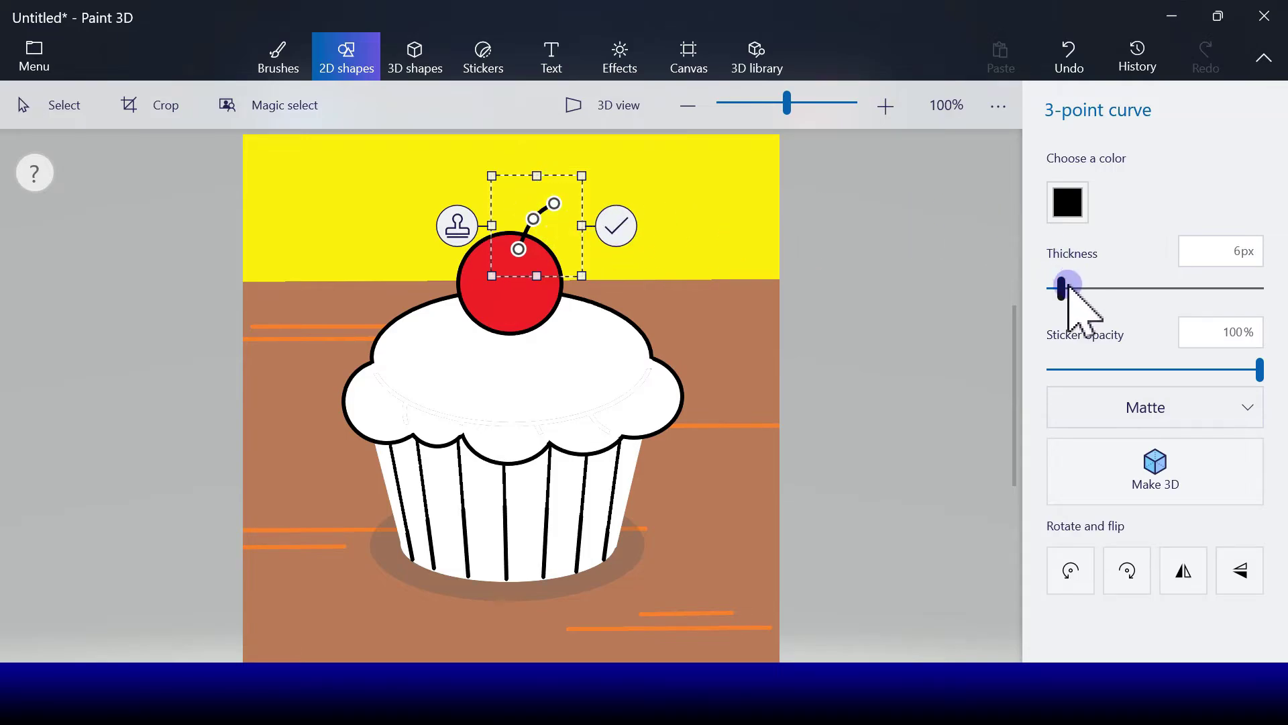
{"action": "left_click_drag", "start_coordinate": [1068, 288], "coordinate": [1071, 290]}
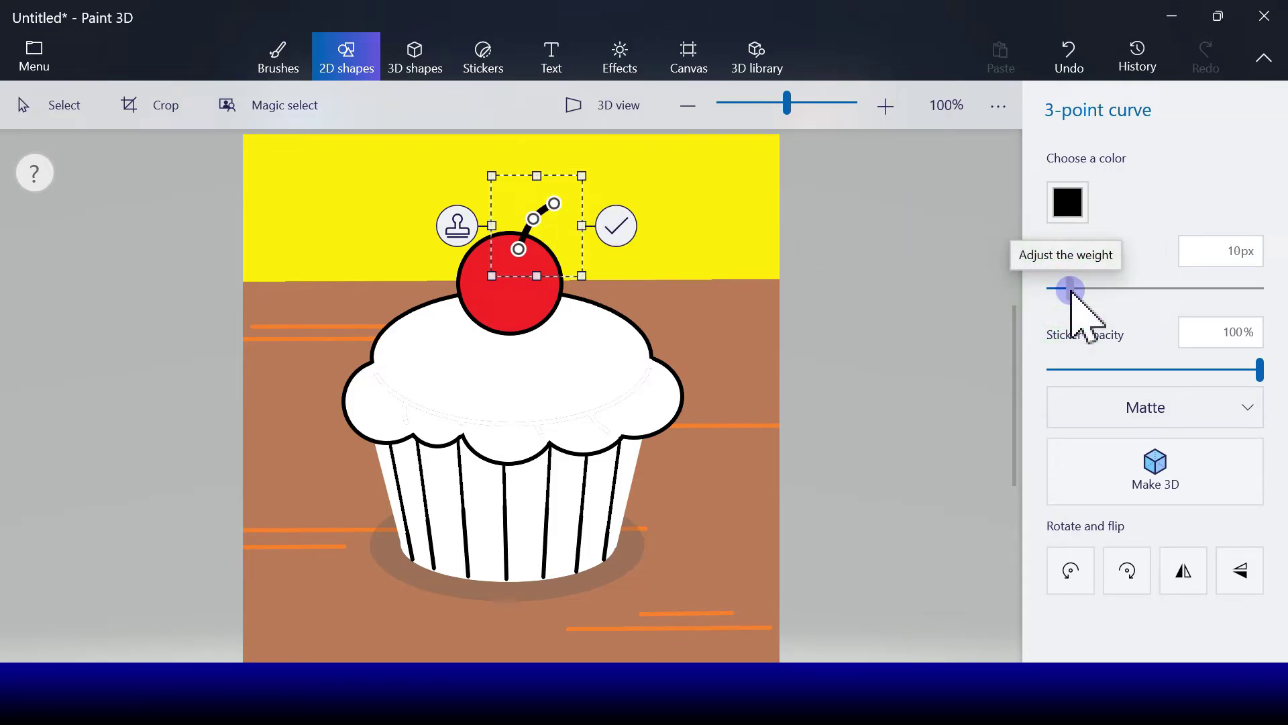
{"action": "left_click", "coordinate": [621, 224]}
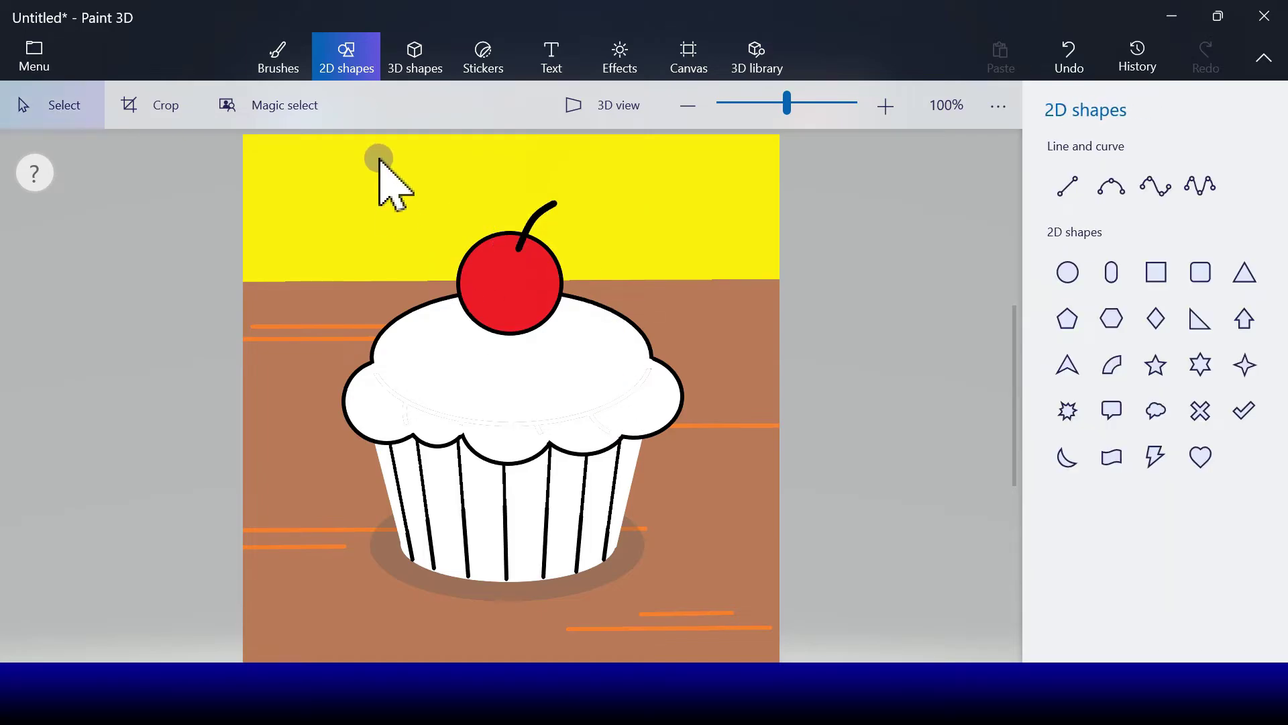
Step: Choose turquoise as the paint colour, try filling the cup's second panel from the left, and undo the fill
{"action": "left_click", "coordinate": [278, 66]}
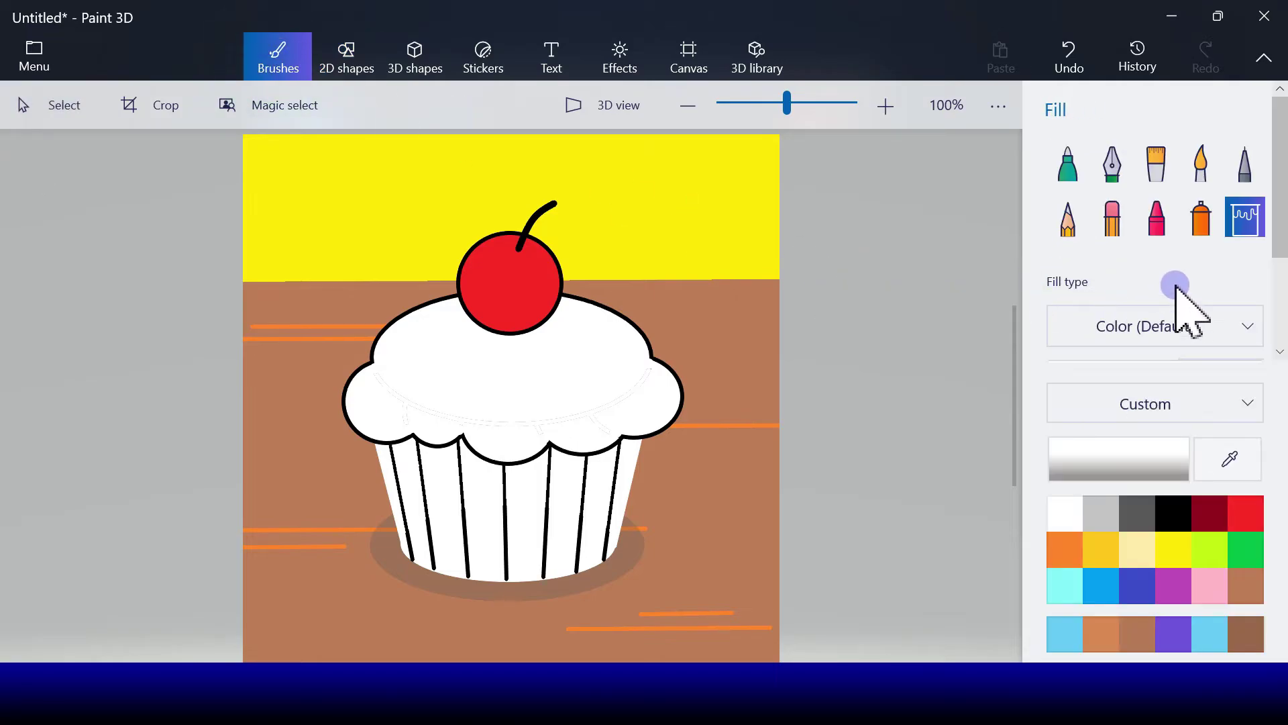
{"action": "left_click", "coordinate": [1134, 585]}
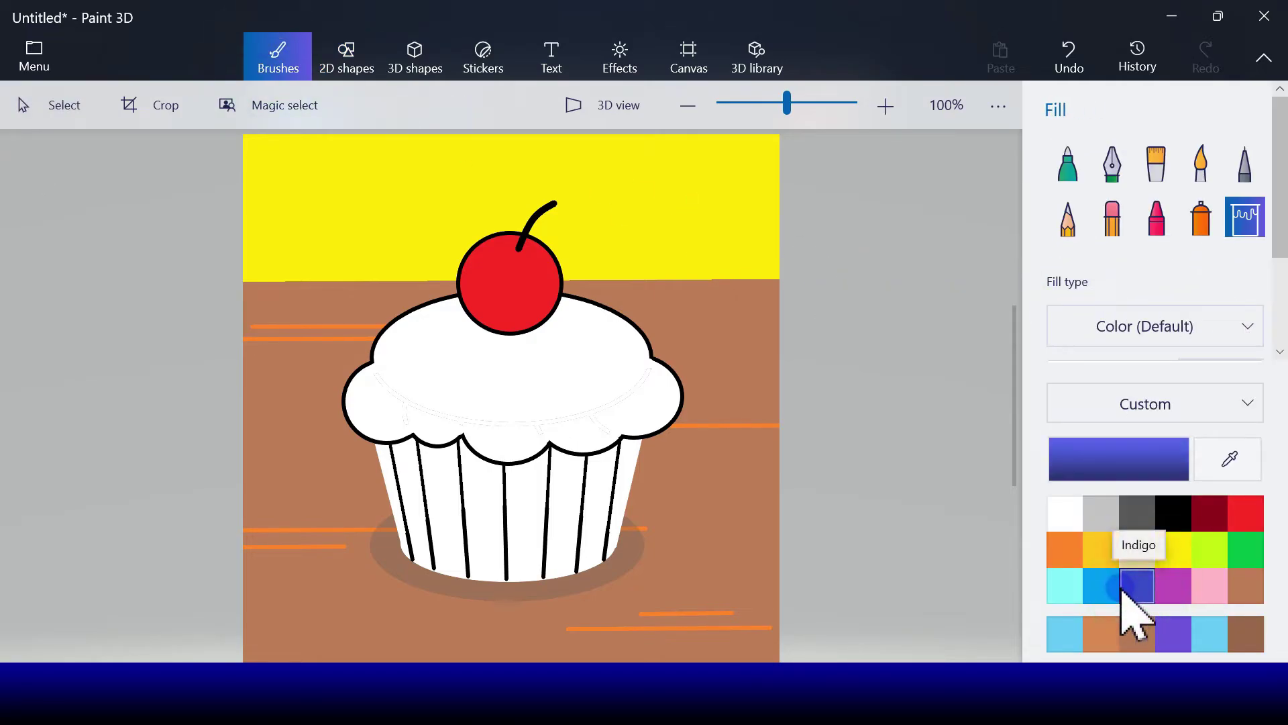
{"action": "left_click", "coordinate": [1100, 590]}
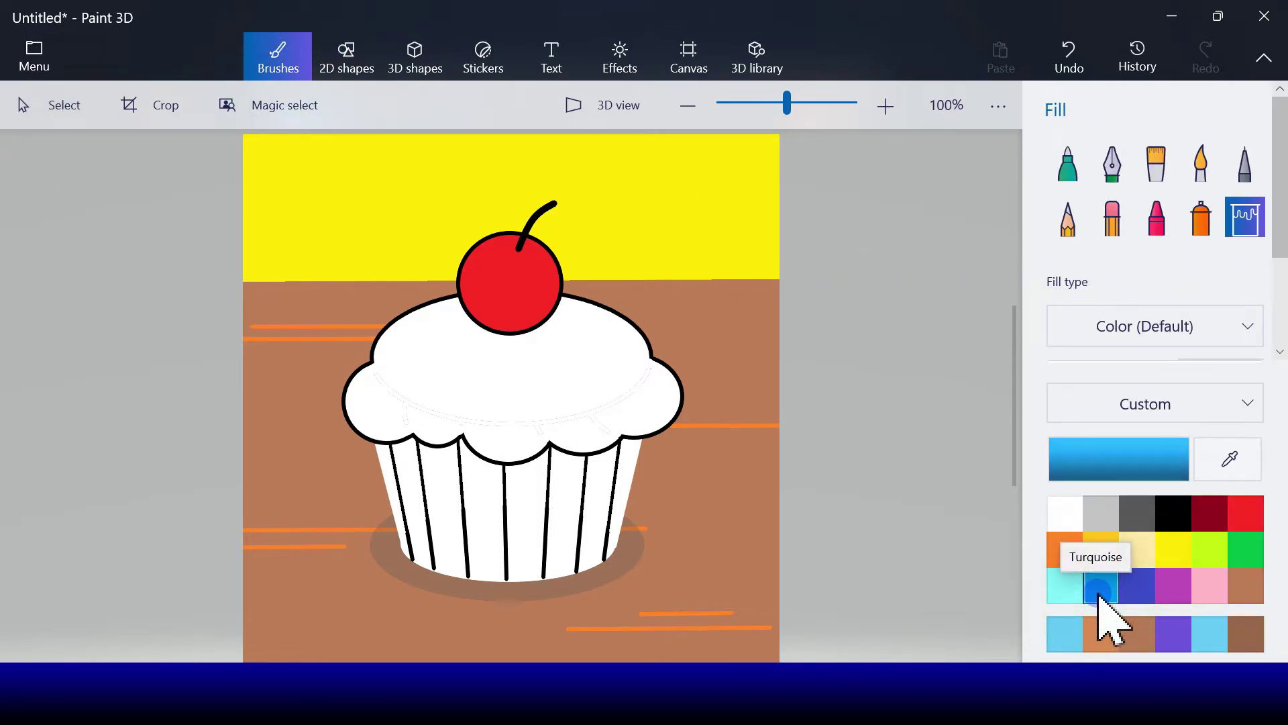
{"action": "left_click", "coordinate": [416, 512]}
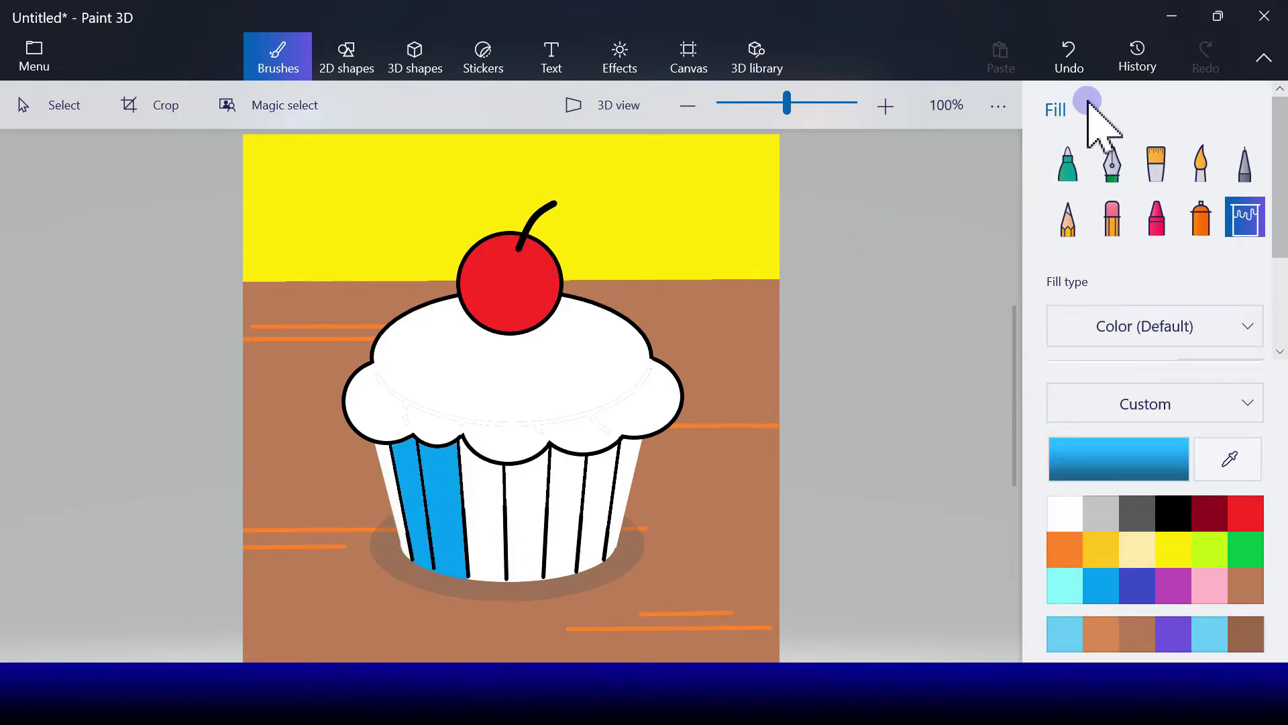
{"action": "left_click", "coordinate": [1071, 63]}
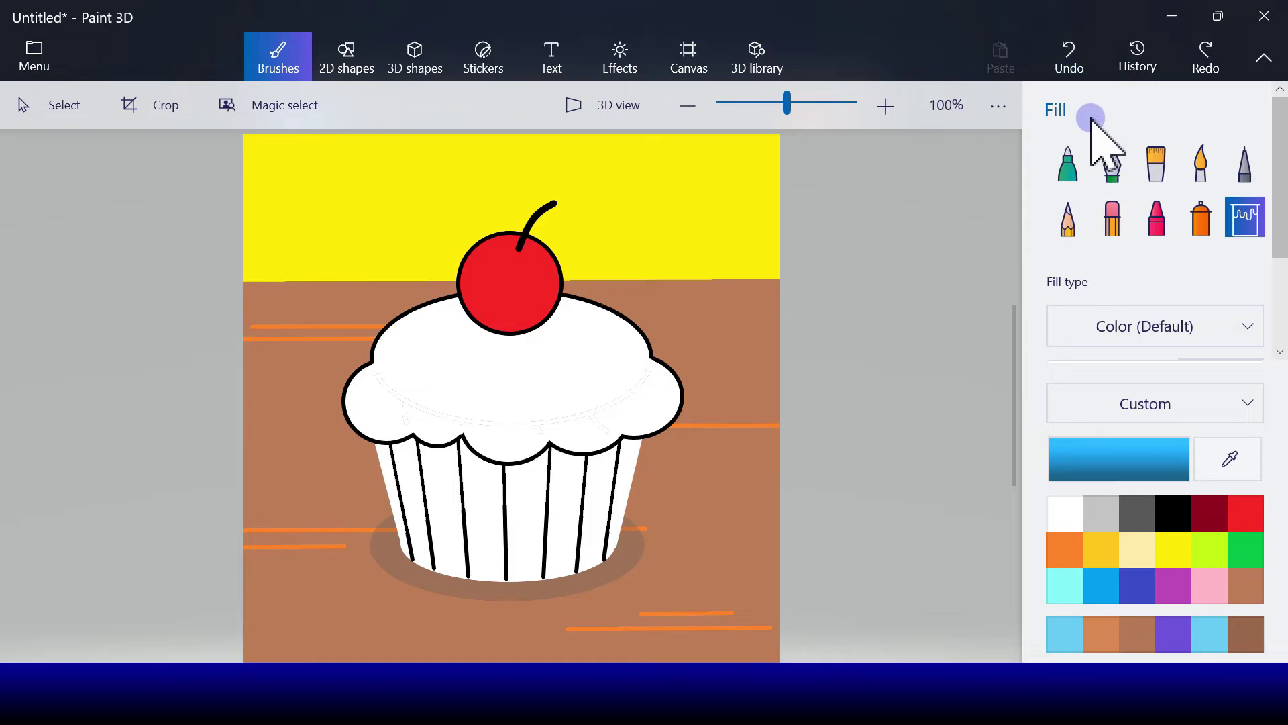
Step: Close the gap at the base of the cup's second panel with the 5 px turquoise marker, and fill that panel turquoise
{"action": "left_click", "coordinate": [1070, 161]}
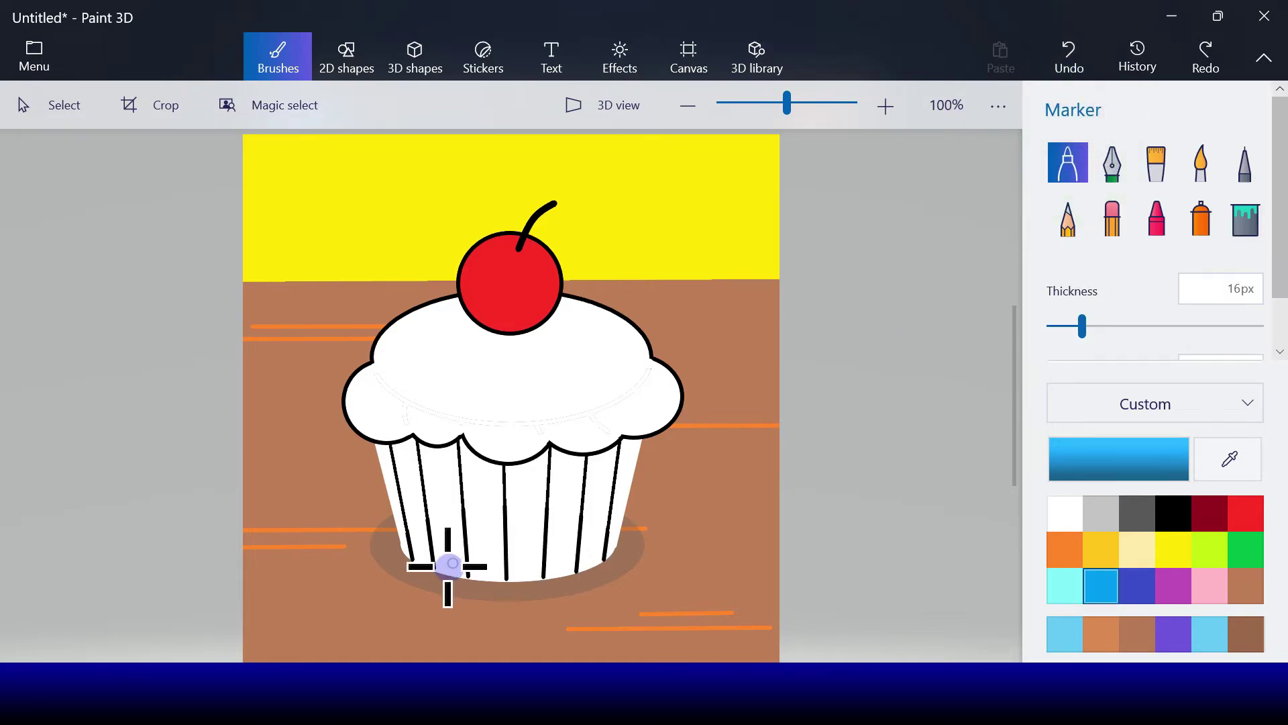
{"action": "left_click_drag", "start_coordinate": [1067, 338], "coordinate": [1056, 324]}
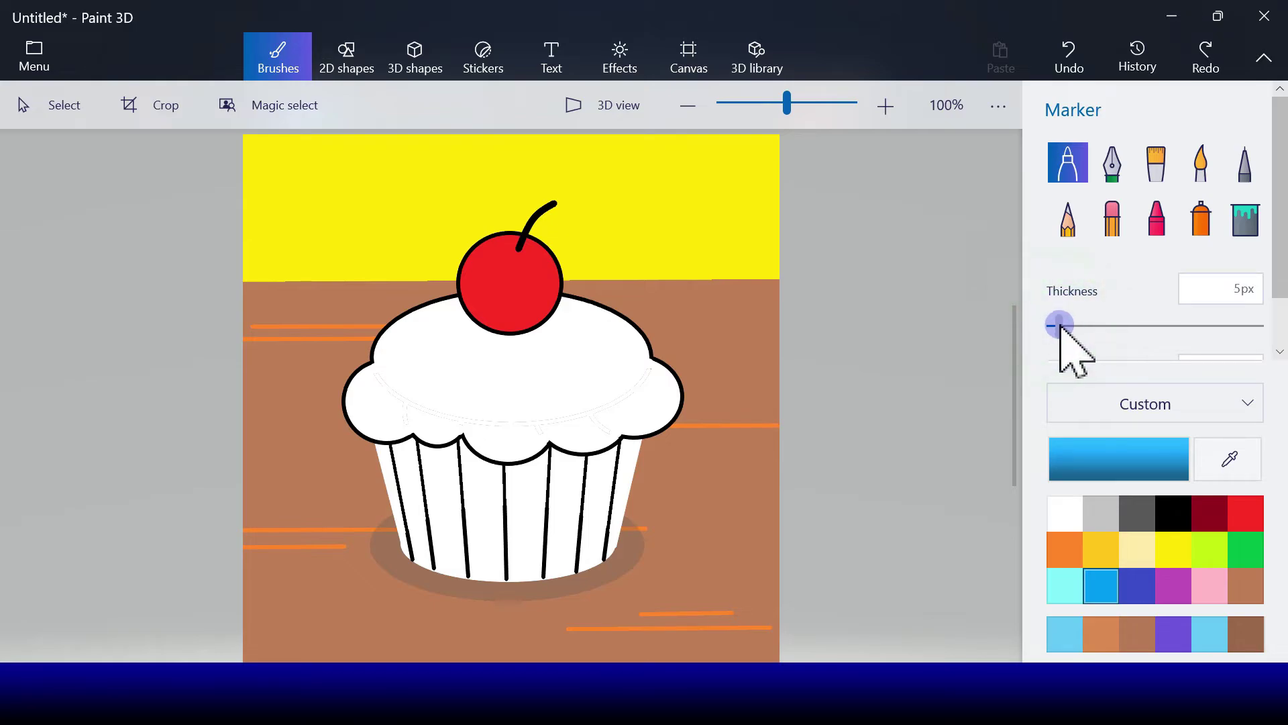
{"action": "left_click", "coordinate": [432, 568]}
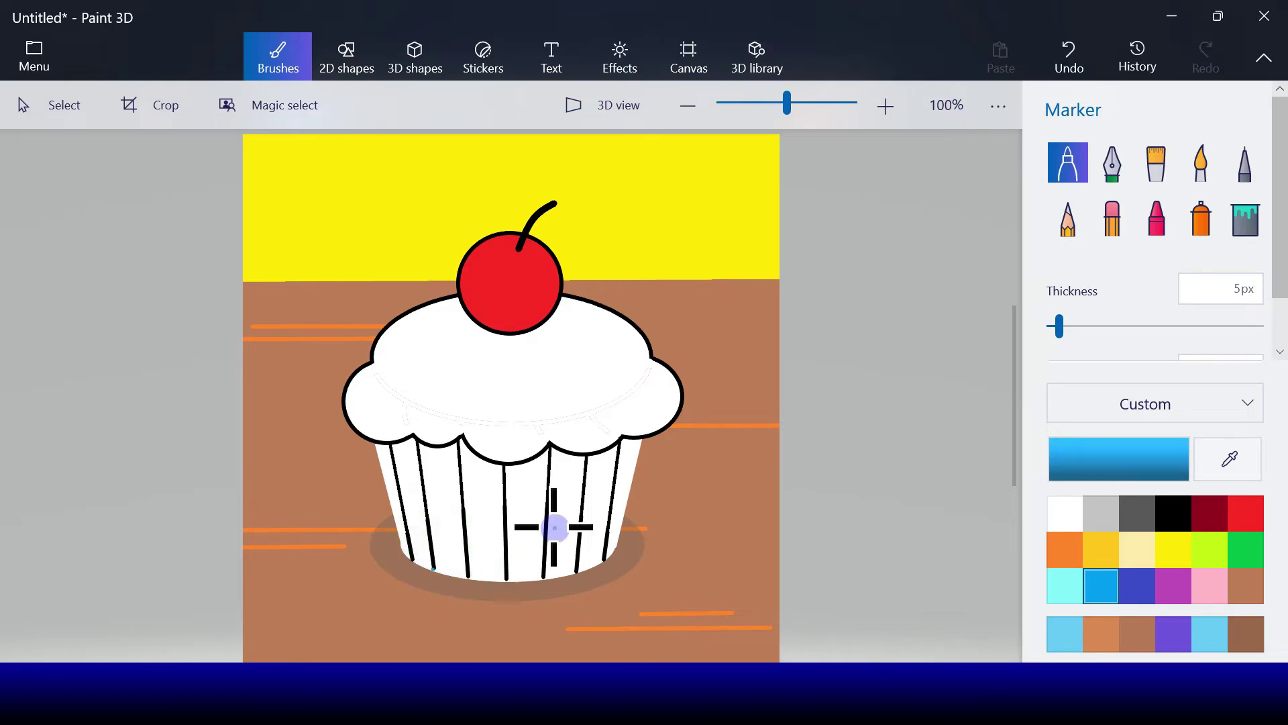
{"action": "left_click", "coordinate": [1245, 220]}
{"action": "left_click", "coordinate": [413, 530]}
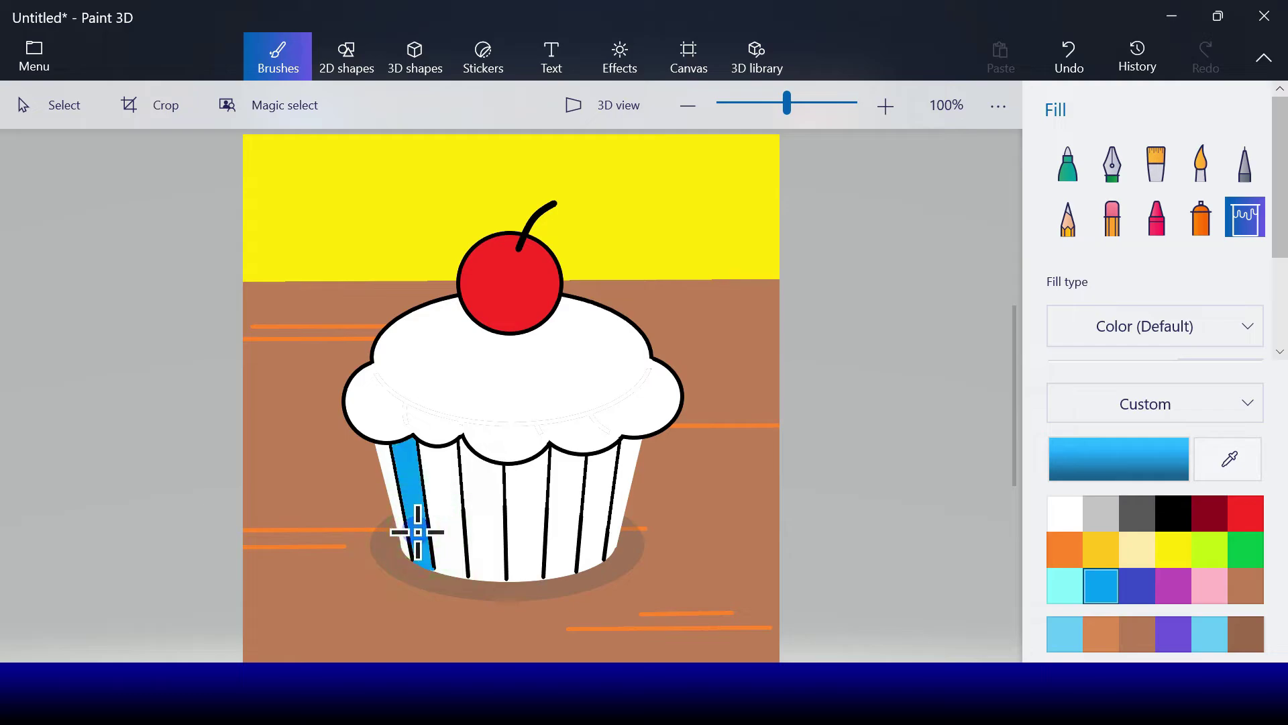
Step: Try filling the cup's fourth panel, undo the fill, and close the gaps below the two central dividing lines with the turquoise marker
{"action": "left_click", "coordinate": [496, 529]}
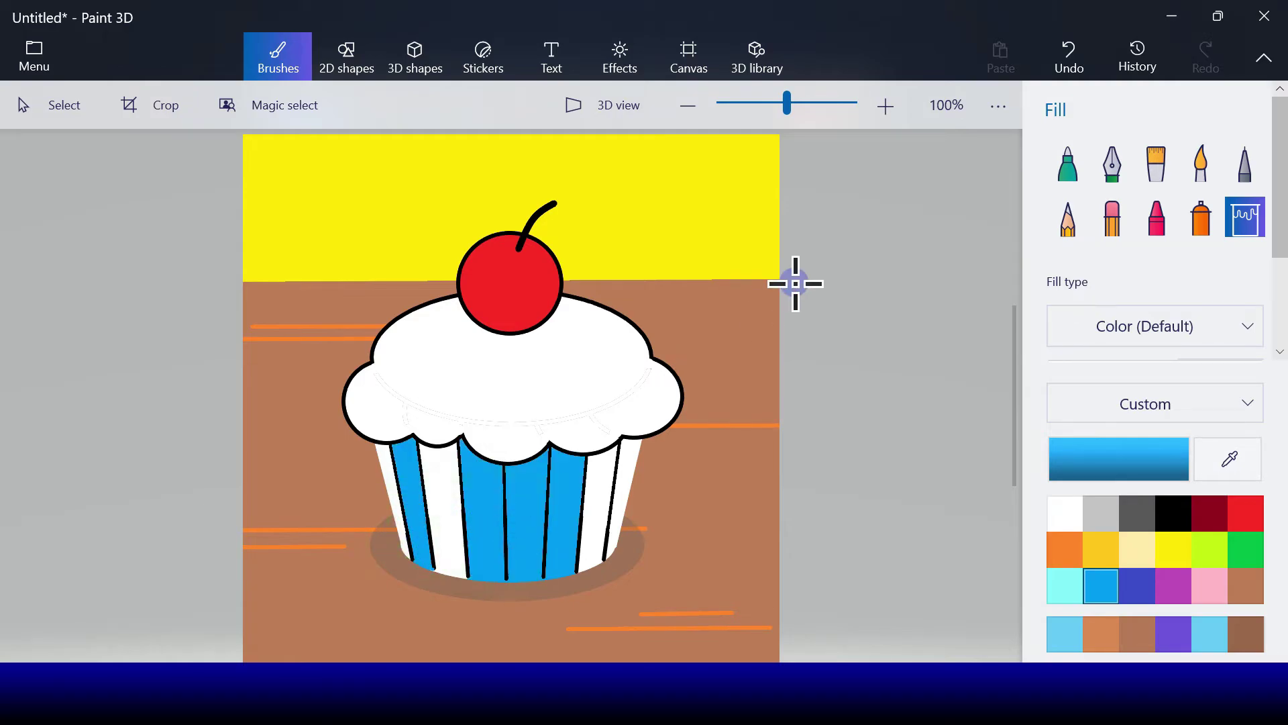
{"action": "left_click", "coordinate": [1070, 57]}
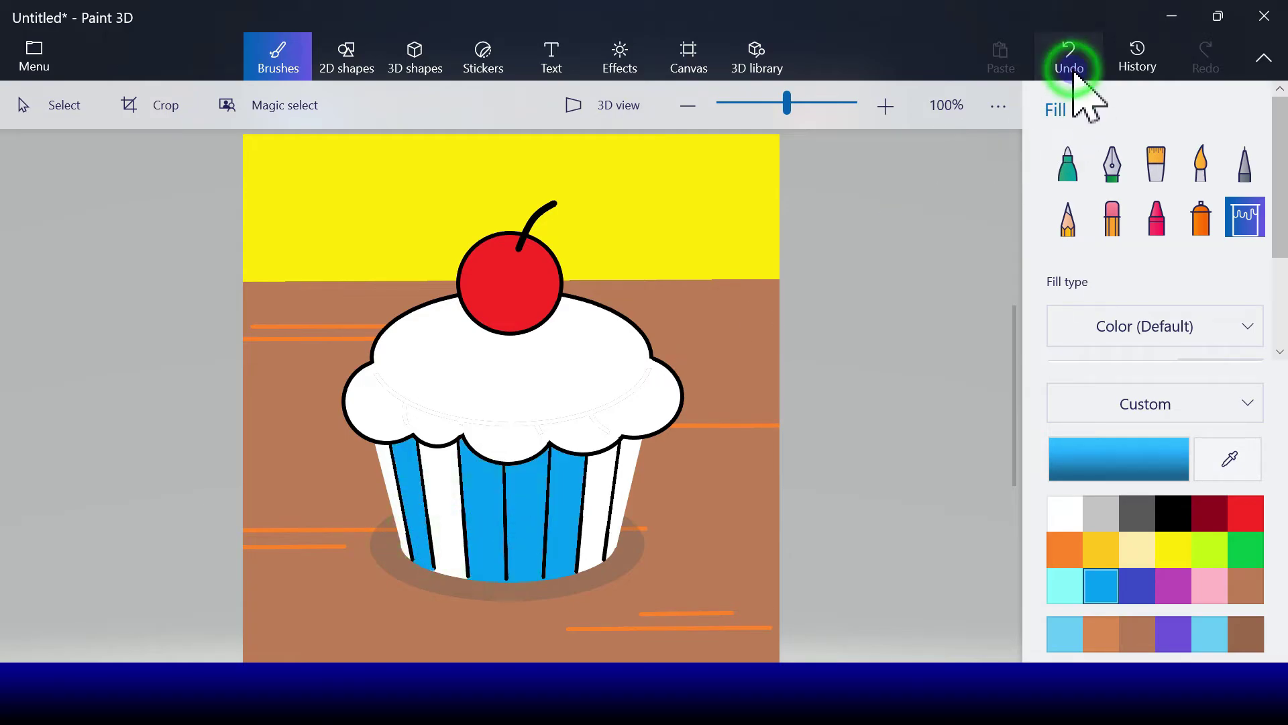
{"action": "left_click", "coordinate": [1070, 162]}
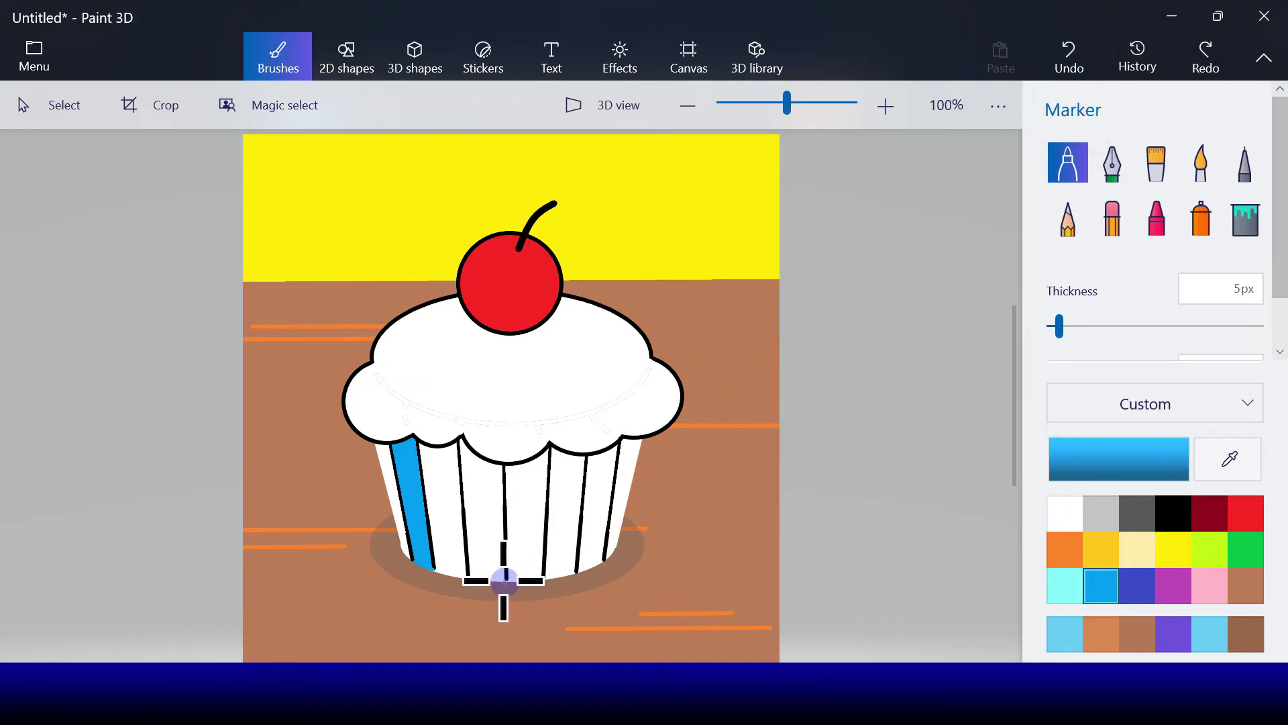
{"action": "left_click", "coordinate": [504, 579]}
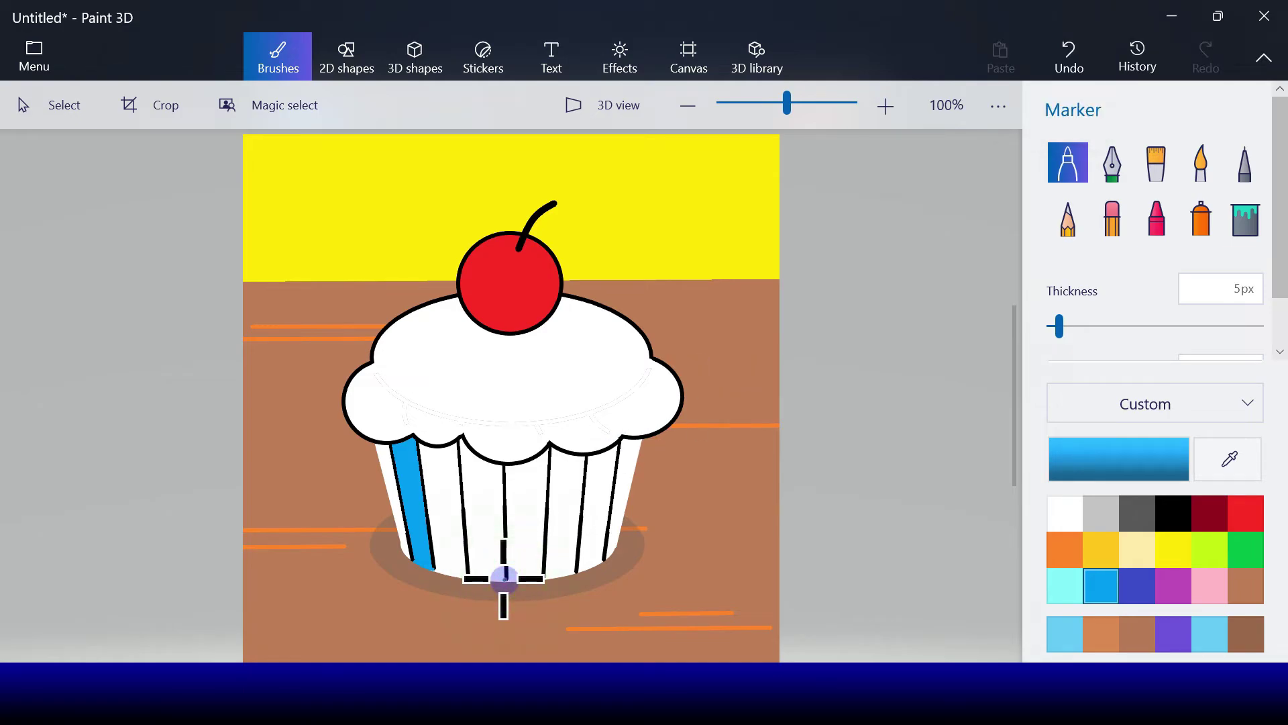
{"action": "left_click", "coordinate": [544, 576]}
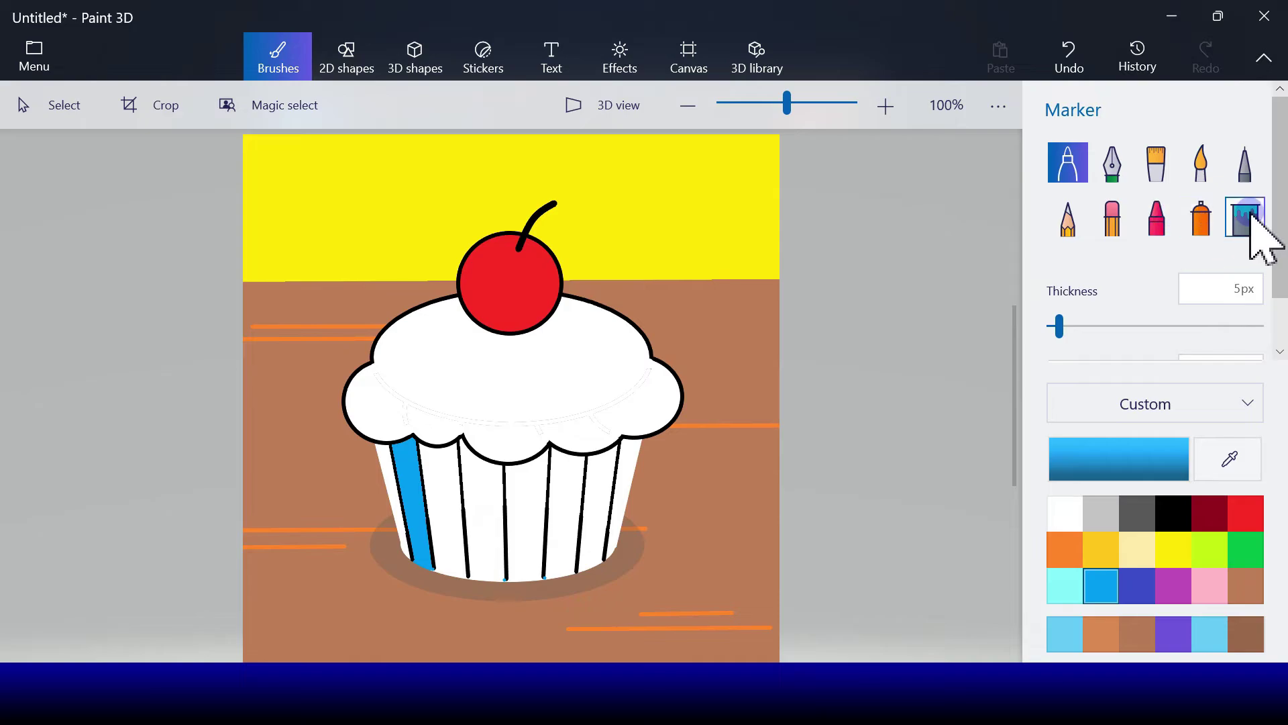
Step: Fill the cup's fourth, sixth and eighth panels from the left with turquoise
{"action": "left_click", "coordinate": [1246, 216]}
{"action": "left_click", "coordinate": [490, 526]}
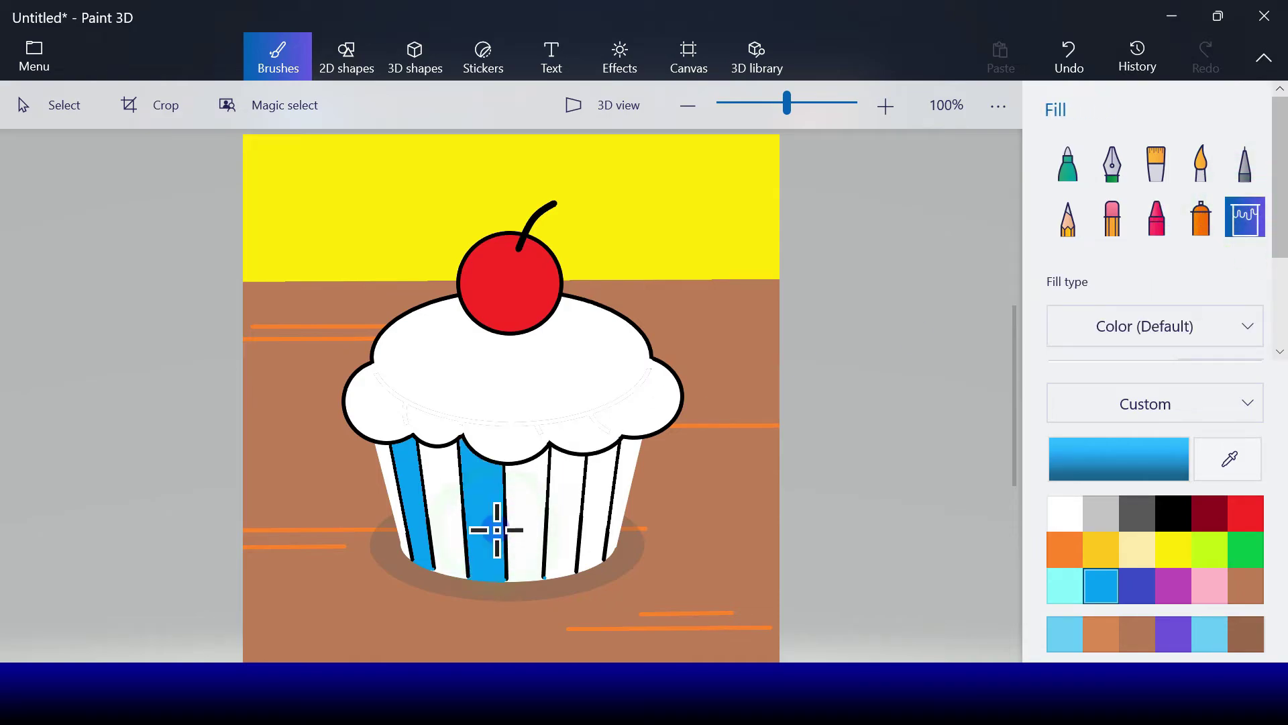
{"action": "left_click", "coordinate": [563, 519]}
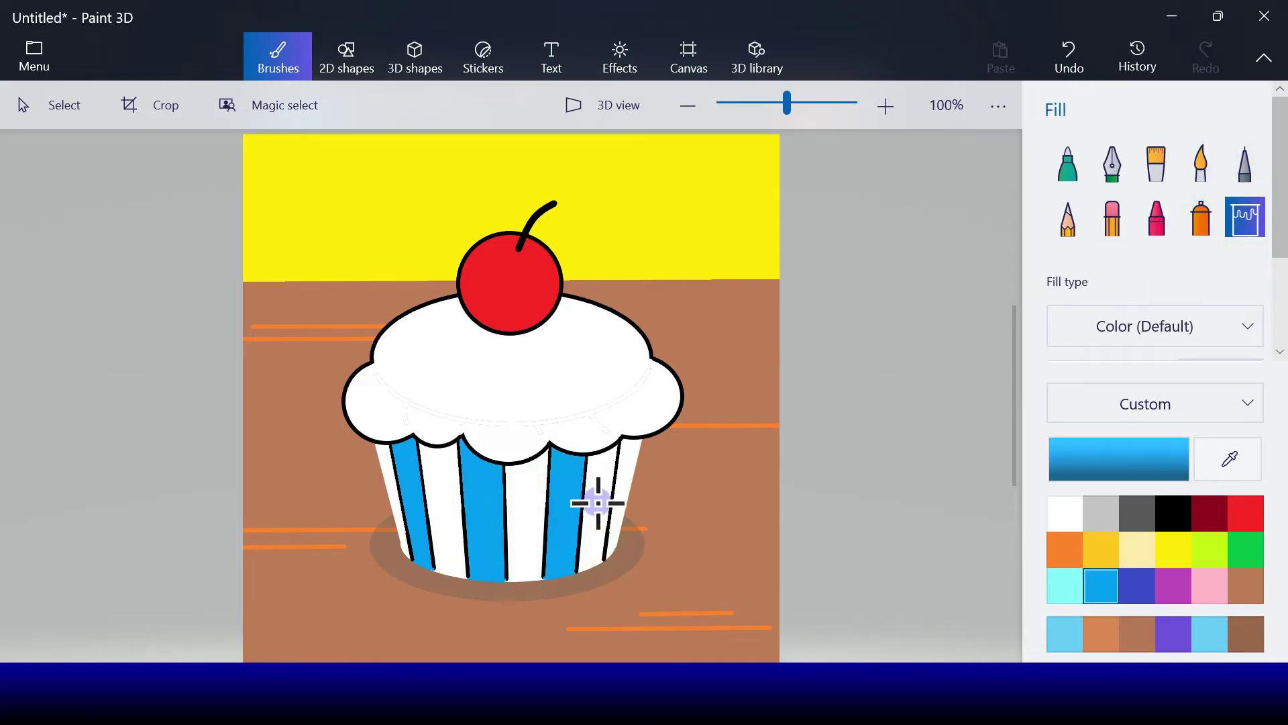
{"action": "left_click", "coordinate": [619, 498]}
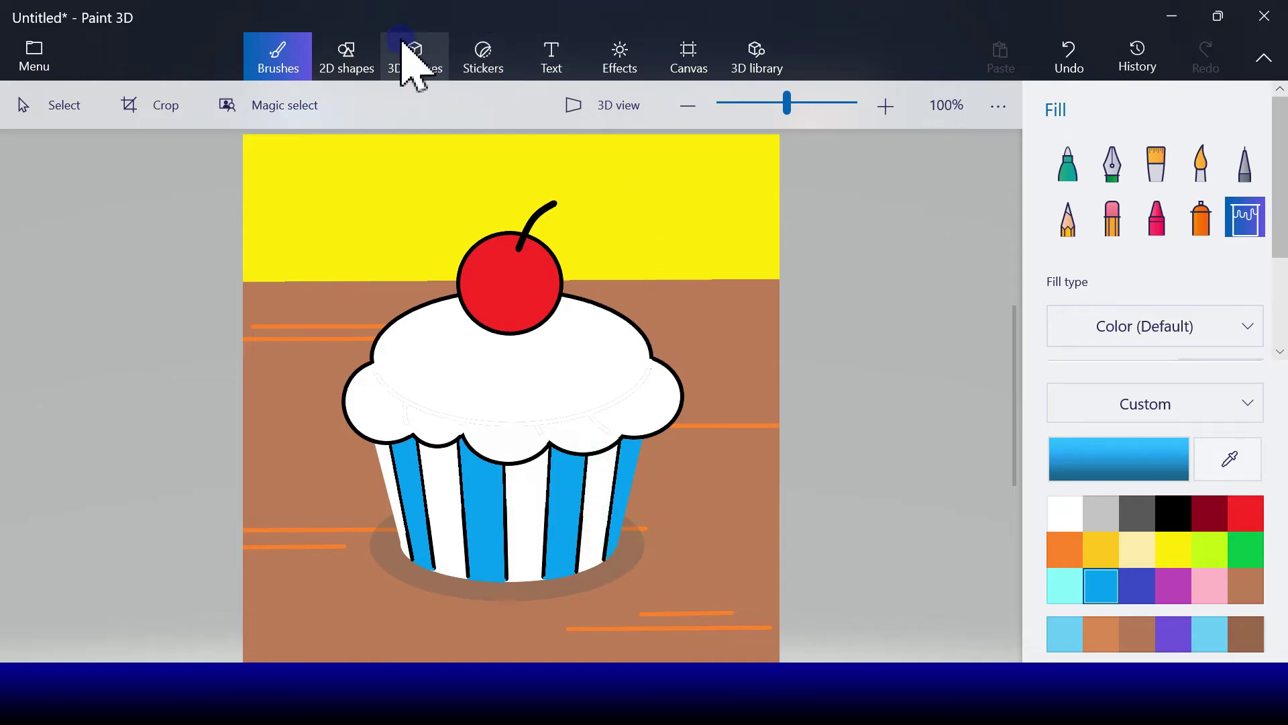
{"action": "left_click", "coordinate": [379, 43]}
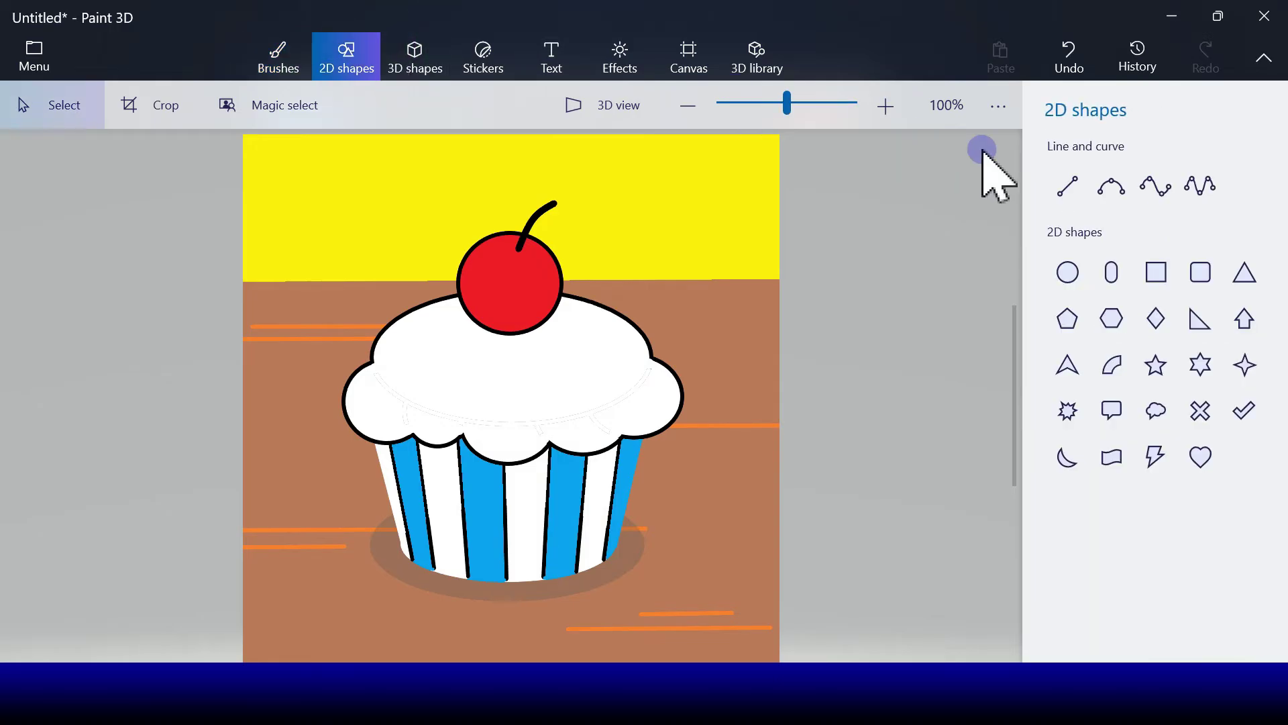
{"action": "left_click", "coordinate": [305, 56]}
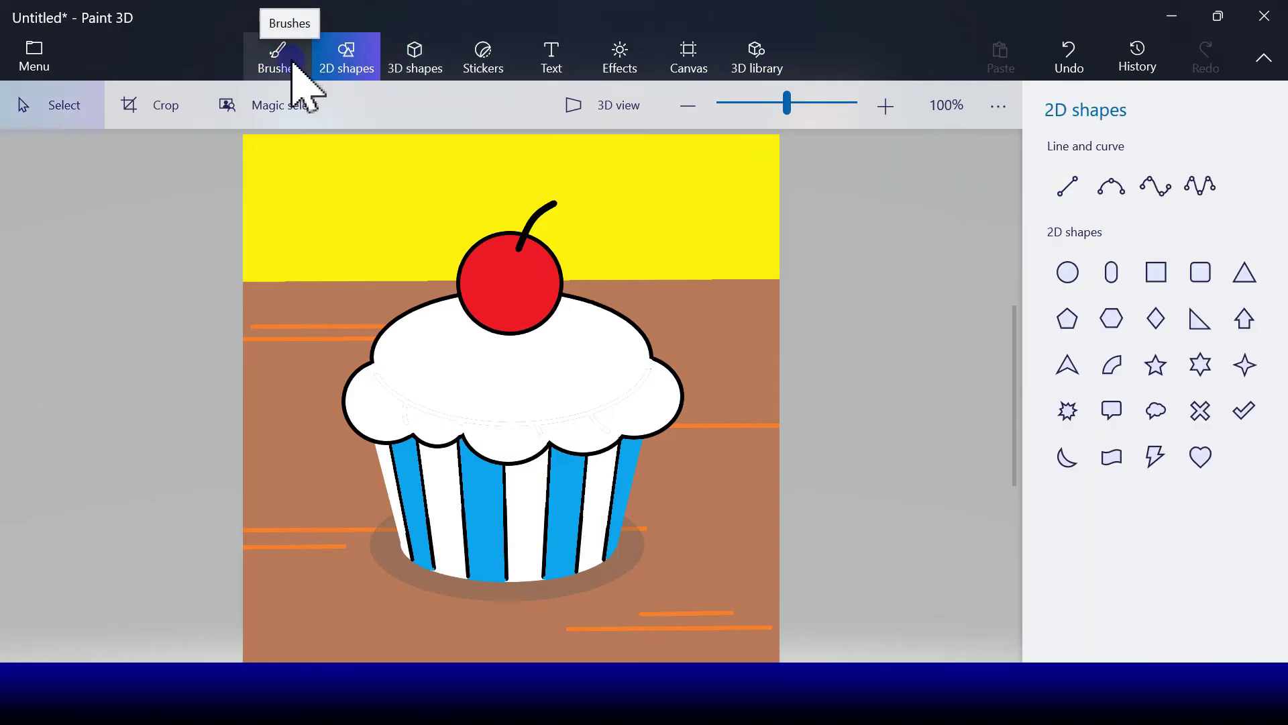
{"action": "left_click", "coordinate": [964, 133]}
Step: Dot yellow sprinkles all over the white cake top with the marker at 20 px thickness
{"action": "left_click", "coordinate": [1068, 163]}
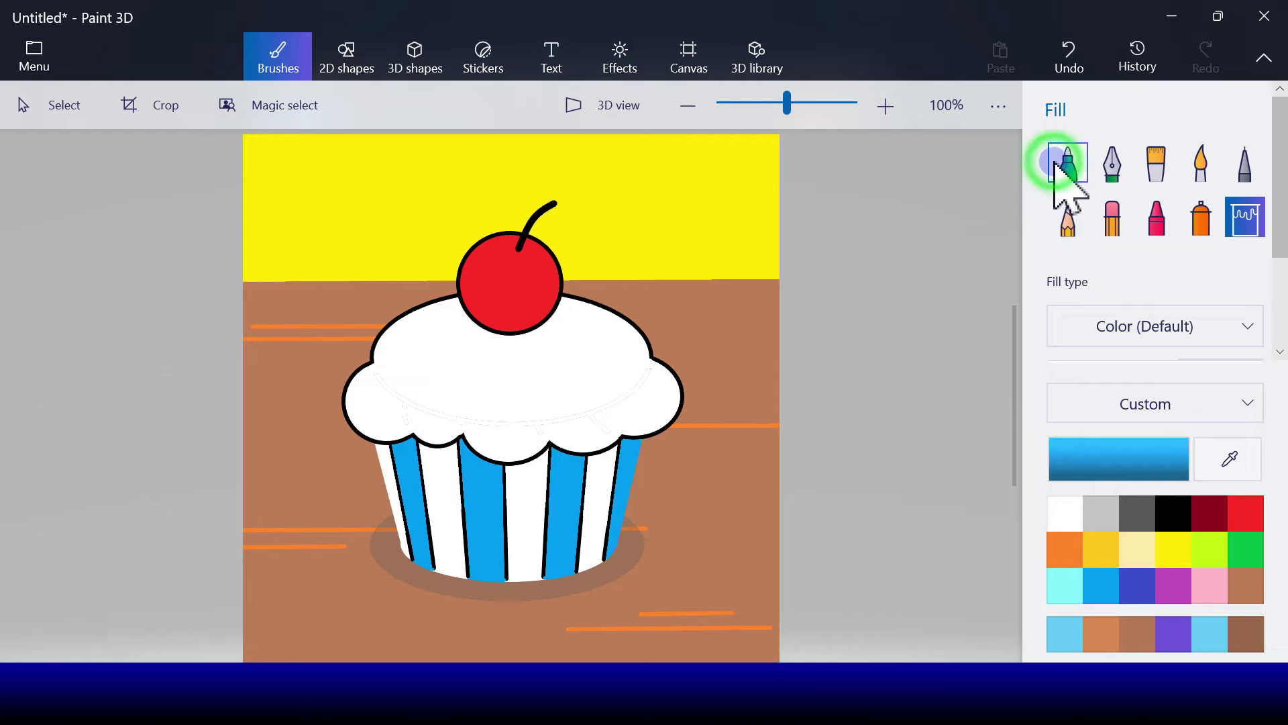
{"action": "left_click", "coordinate": [1063, 325]}
{"action": "left_click_drag", "start_coordinate": [1060, 325], "coordinate": [1067, 326]}
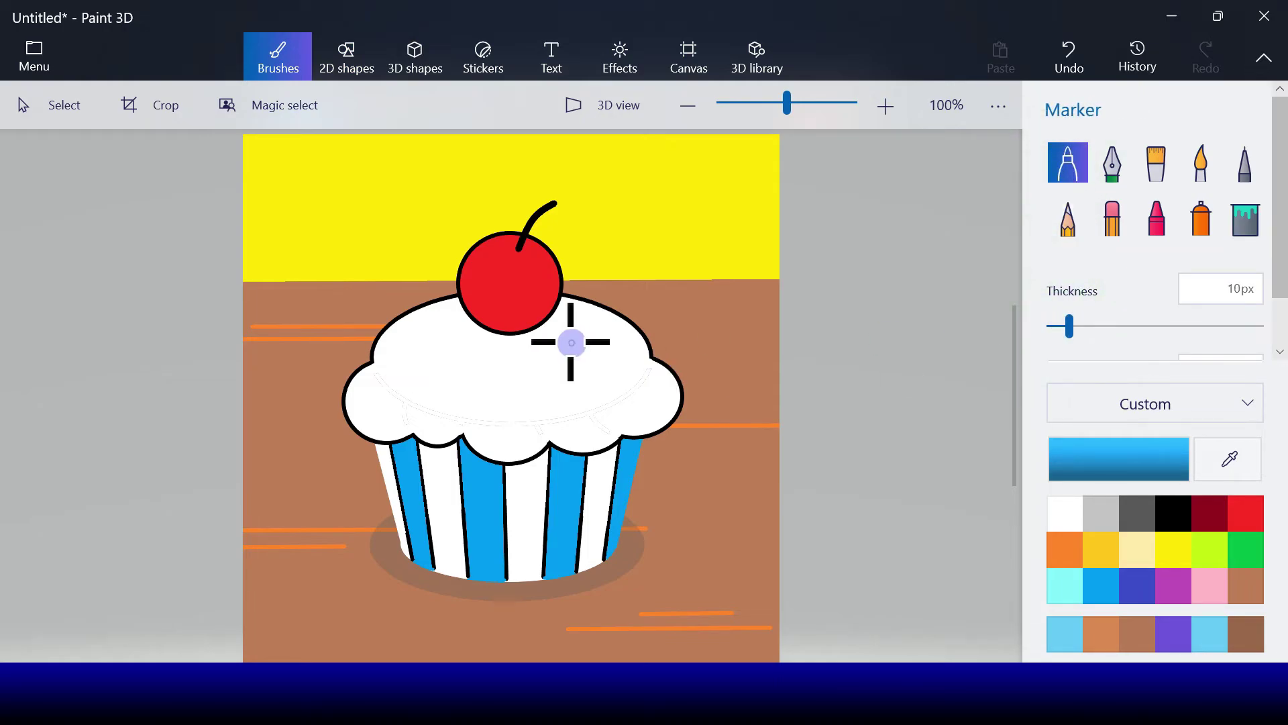
{"action": "left_click", "coordinate": [1091, 326]}
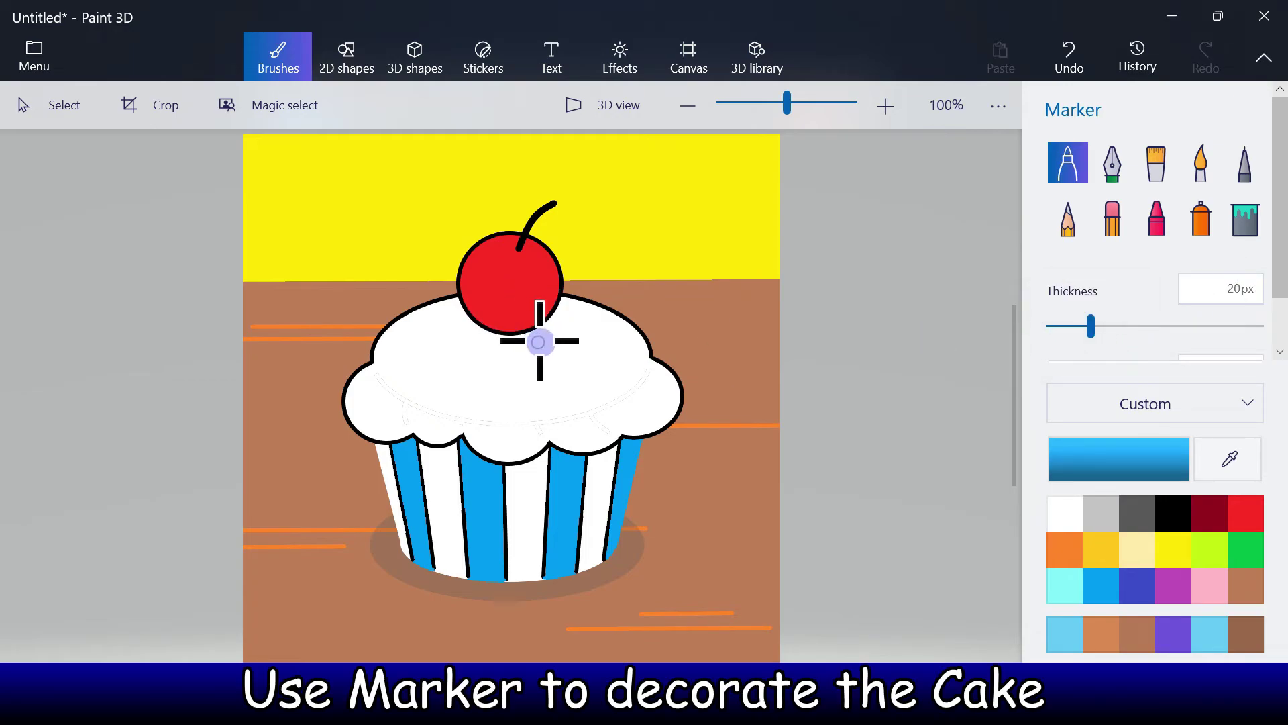
{"action": "left_click", "coordinate": [1174, 554]}
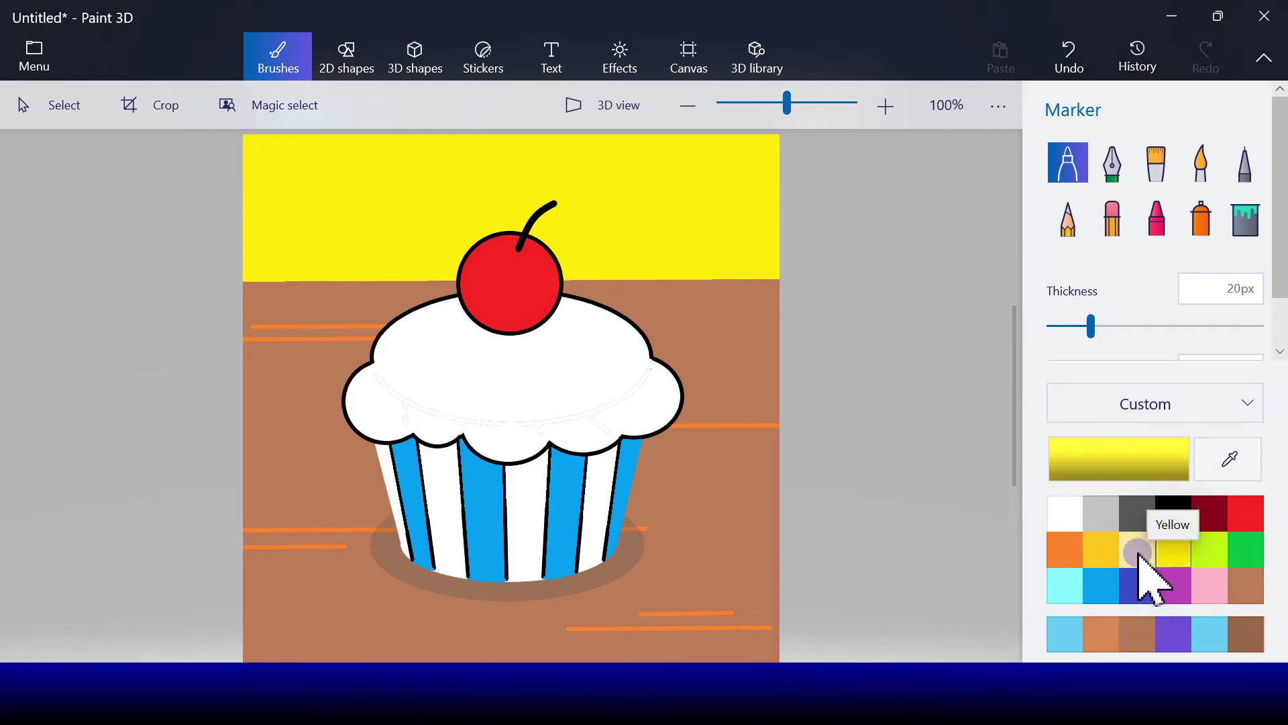
{"action": "left_click", "coordinate": [450, 331]}
{"action": "left_click", "coordinate": [426, 355]}
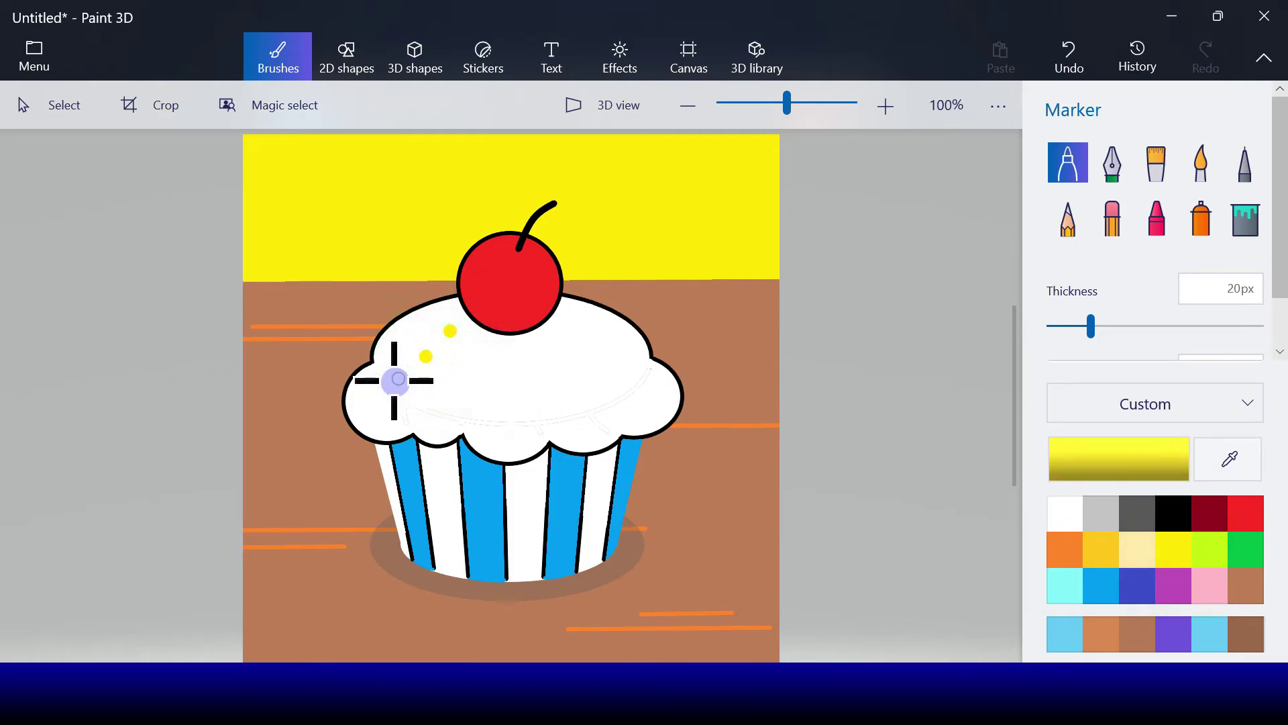
{"action": "left_click", "coordinate": [481, 392]}
{"action": "left_click", "coordinate": [587, 346]}
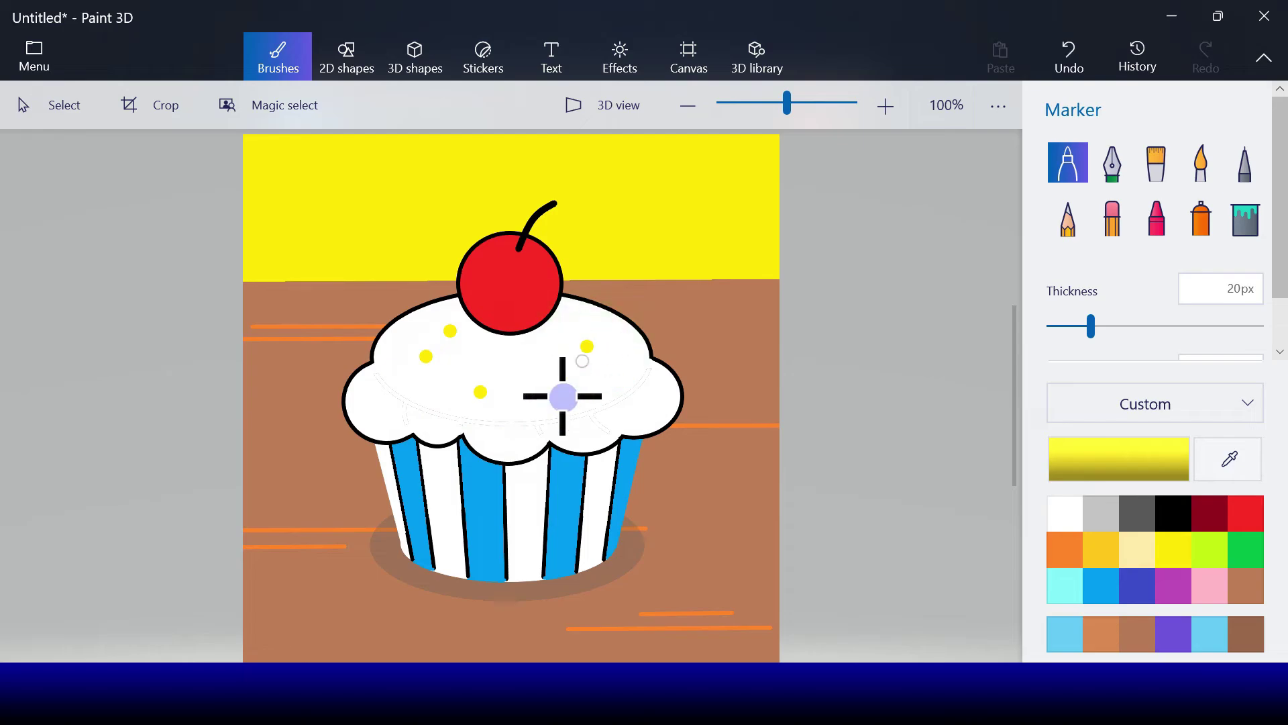
{"action": "left_click", "coordinate": [563, 401]}
{"action": "left_click", "coordinate": [528, 363]}
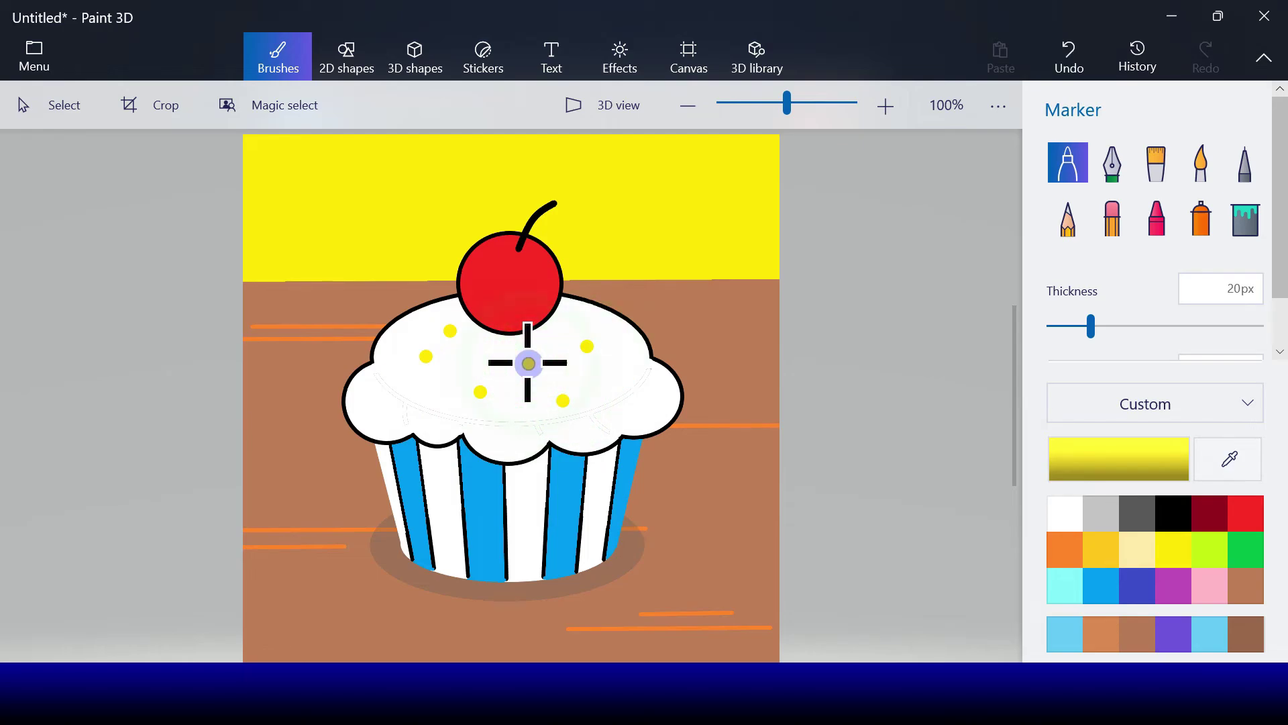
{"action": "left_click", "coordinate": [375, 412]}
{"action": "left_click", "coordinate": [443, 429]}
{"action": "left_click", "coordinate": [498, 431]}
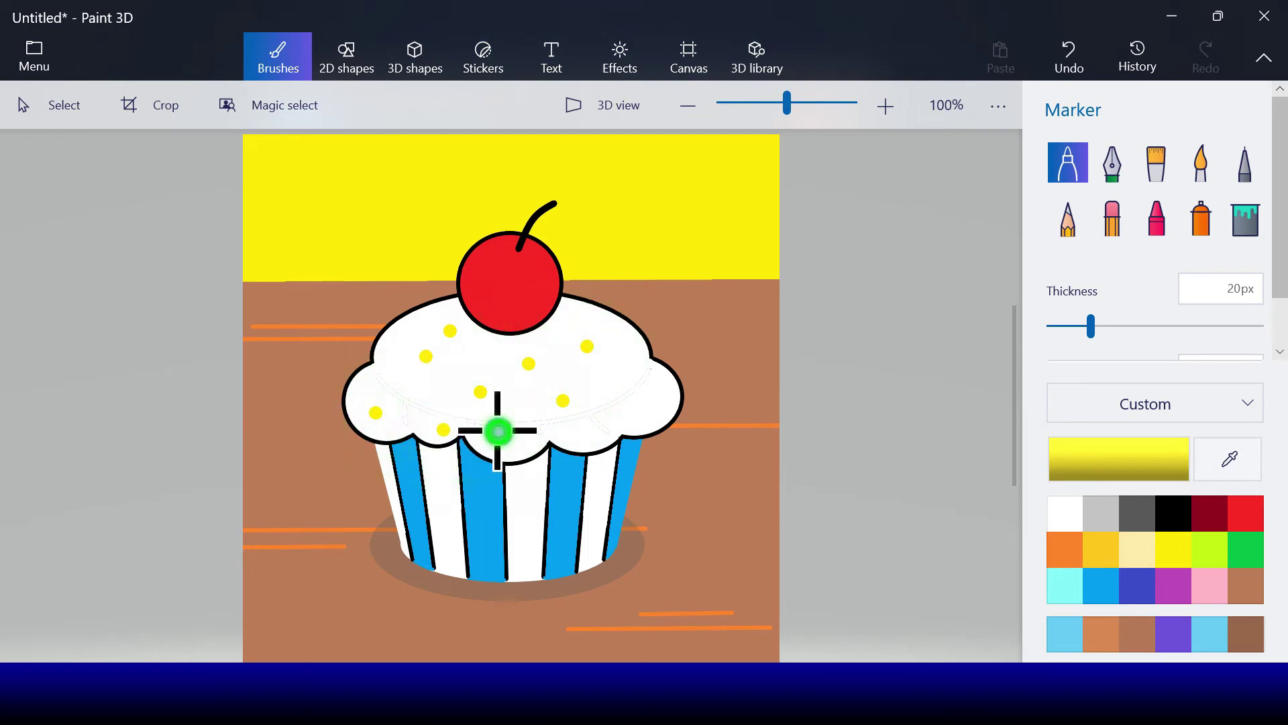
{"action": "left_click", "coordinate": [629, 412]}
{"action": "left_click", "coordinate": [629, 366]}
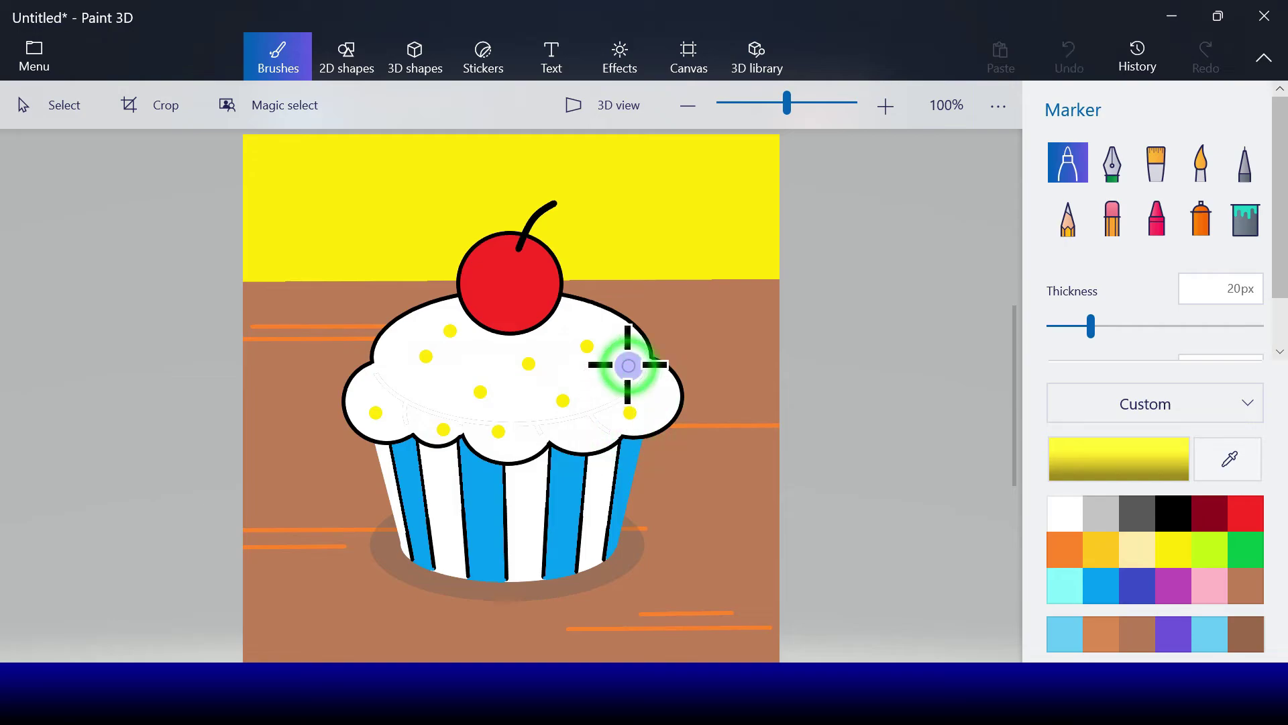
{"action": "left_click", "coordinate": [402, 383]}
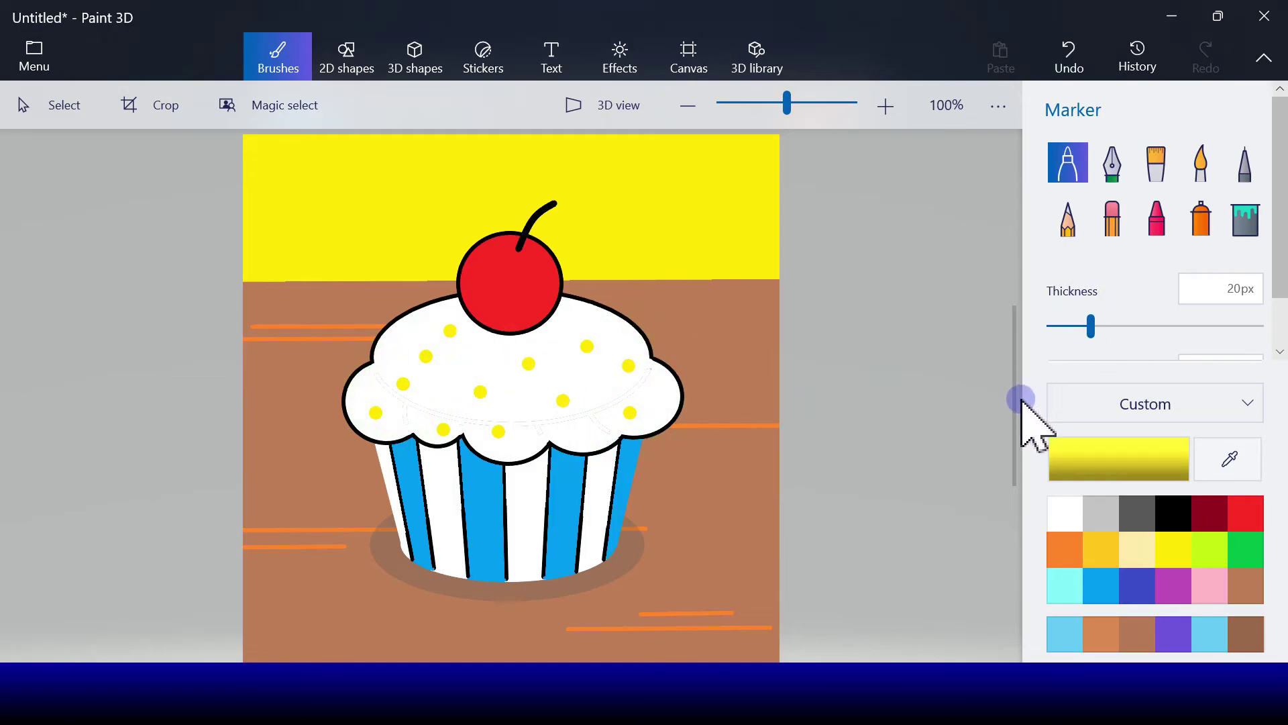
Step: Add red 20 px marker sprinkles between the yellow ones across the cake top
{"action": "left_click", "coordinate": [597, 384]}
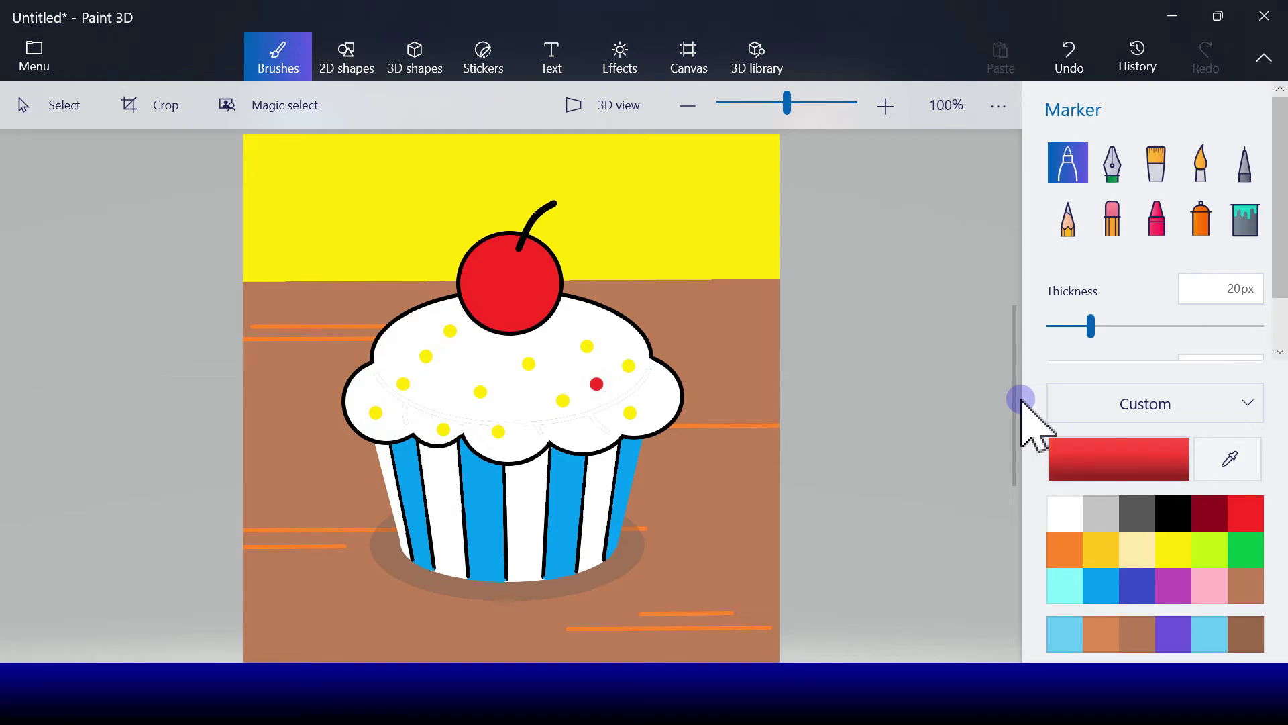
{"action": "left_click", "coordinate": [568, 344]}
{"action": "left_click", "coordinate": [533, 400]}
{"action": "left_click", "coordinate": [478, 359]}
{"action": "left_click", "coordinate": [457, 389]}
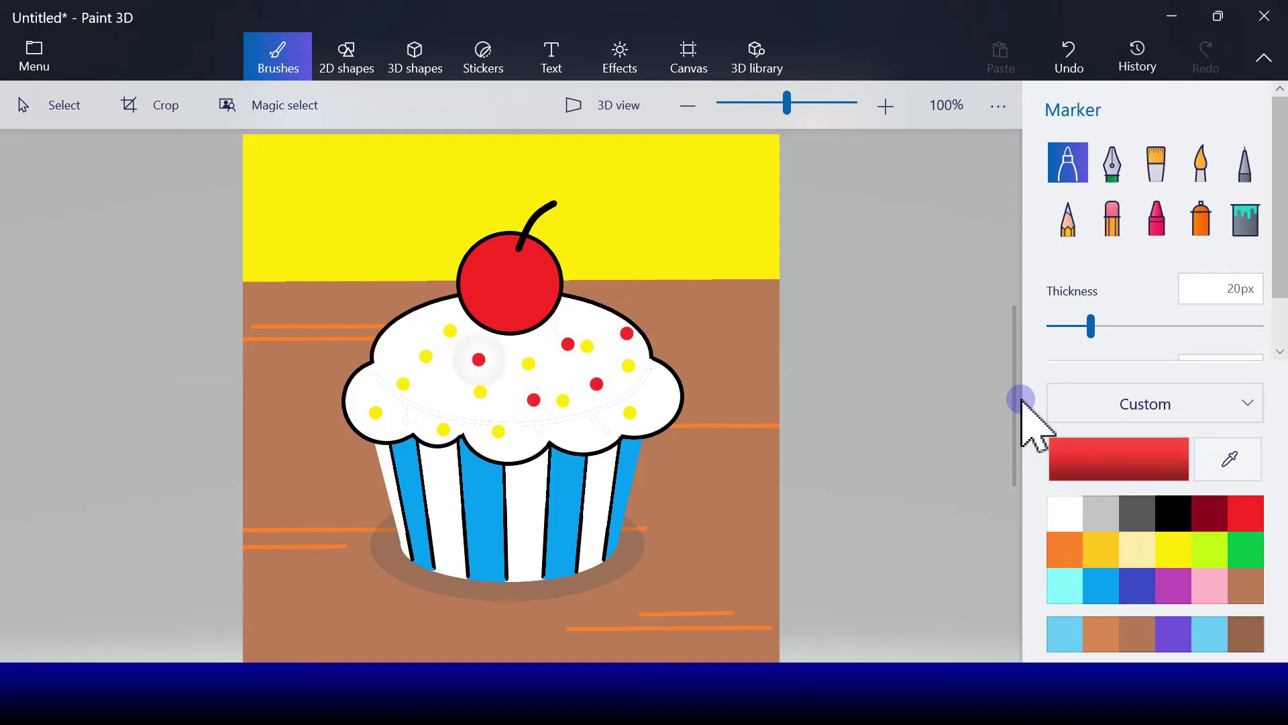
{"action": "left_click", "coordinate": [381, 382]}
{"action": "left_click", "coordinate": [475, 432]}
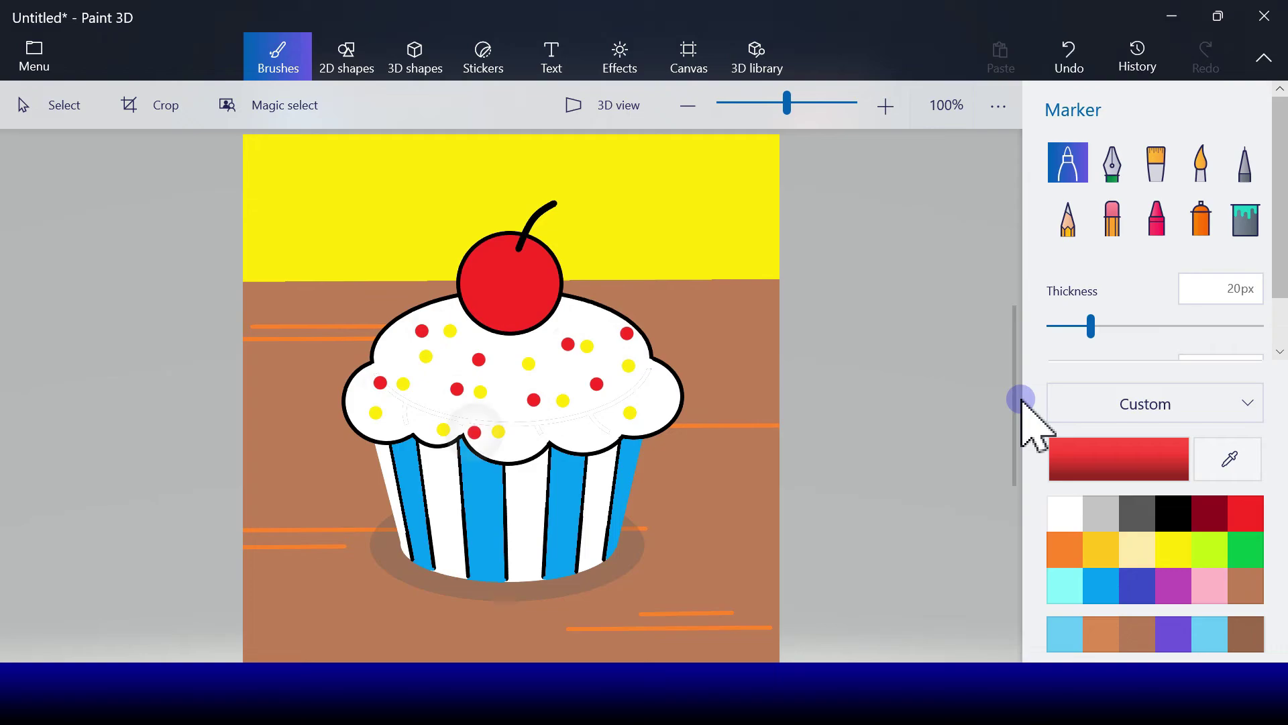
{"action": "left_click", "coordinate": [583, 416]}
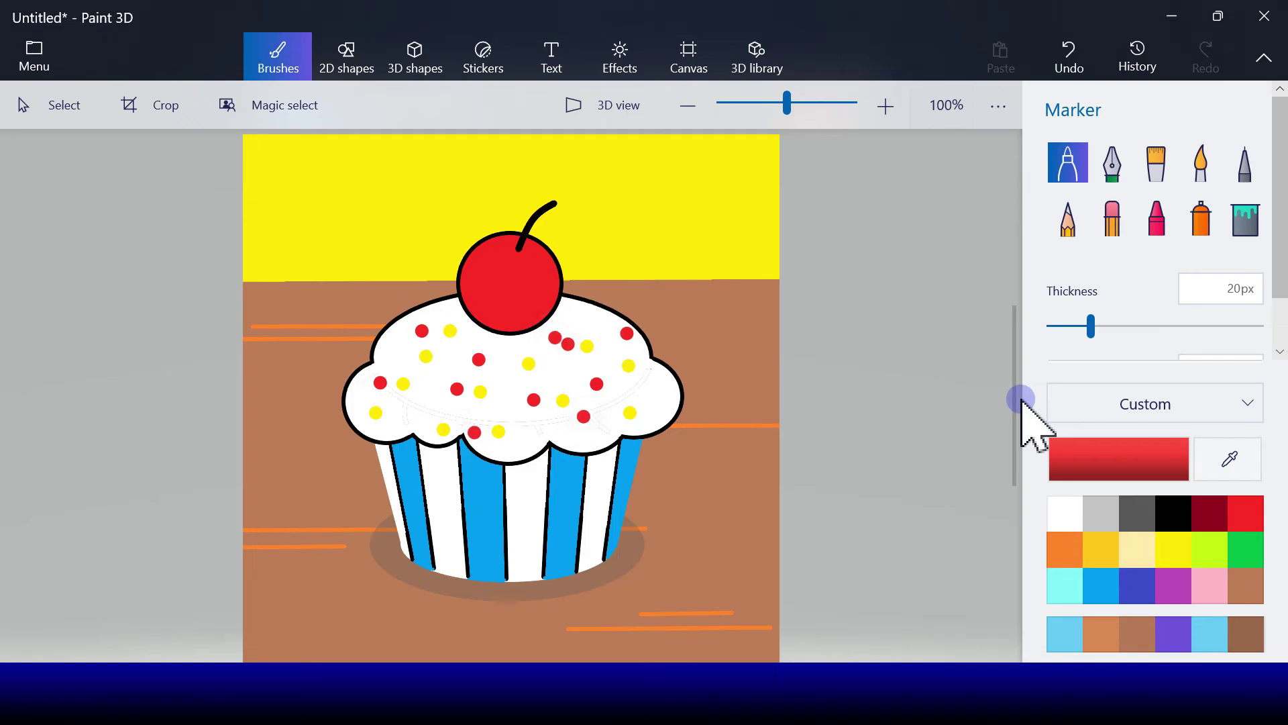
Step: Add turquoise 20 px marker sprinkles in the spaces between the red and yellow ones on the cake top
{"action": "left_click", "coordinate": [1101, 585]}
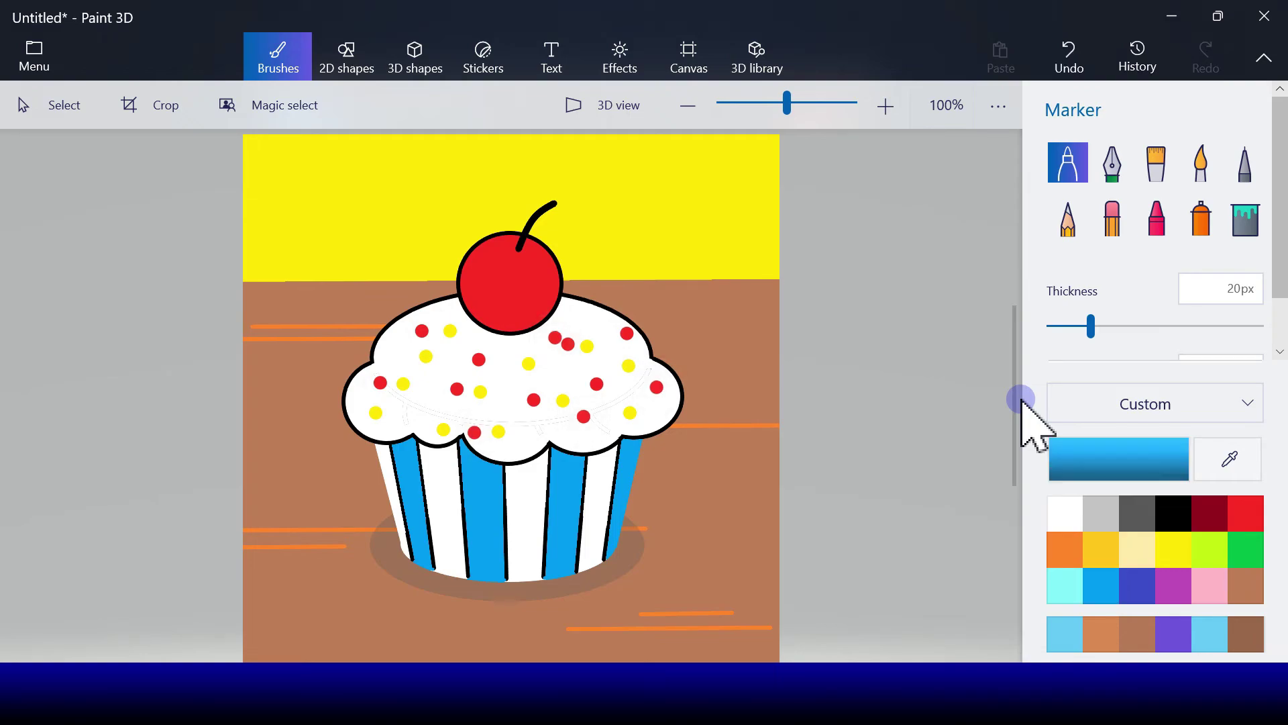
{"action": "left_click", "coordinate": [549, 424]}
{"action": "left_click", "coordinate": [512, 384]}
{"action": "left_click", "coordinate": [506, 345]}
{"action": "left_click", "coordinate": [454, 370]}
{"action": "left_click", "coordinate": [425, 411]}
{"action": "left_click", "coordinate": [394, 358]}
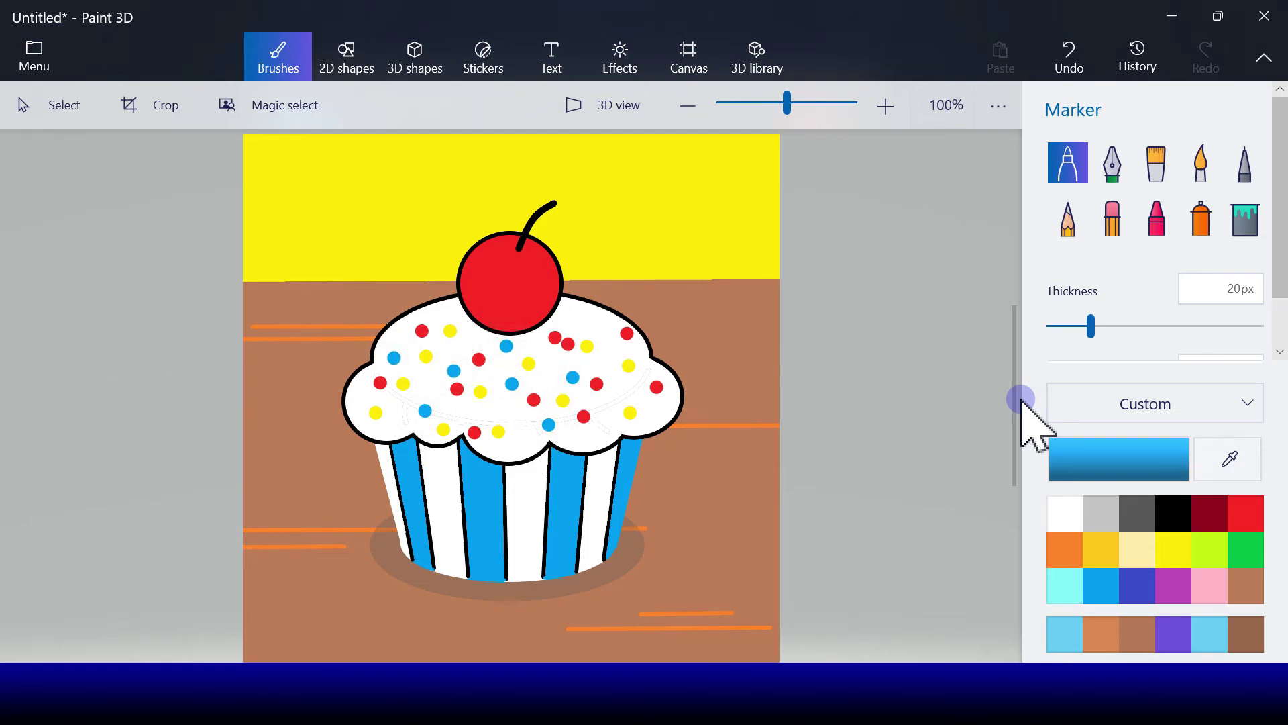
{"action": "left_click", "coordinate": [450, 323]}
{"action": "left_click", "coordinate": [446, 371]}
{"action": "left_click", "coordinate": [385, 390]}
{"action": "left_click", "coordinate": [401, 413]}
{"action": "left_click", "coordinate": [542, 380]}
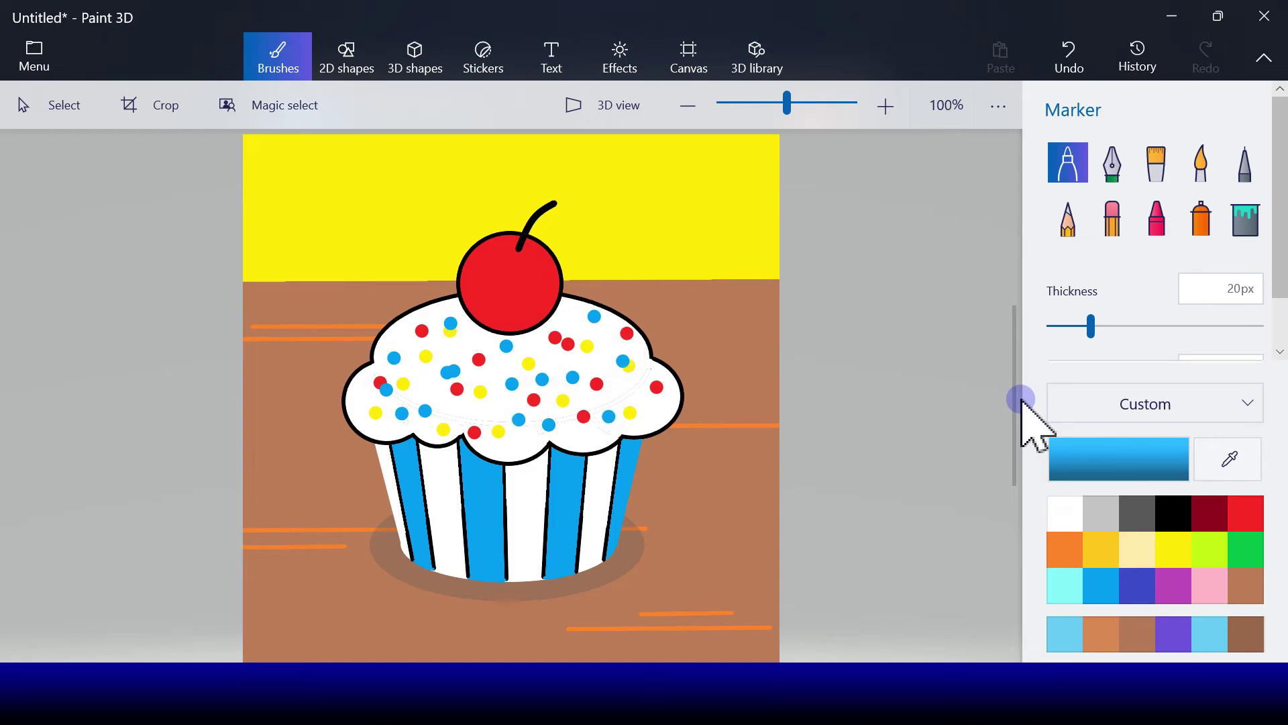
Step: Scatter green 20 px marker sprinkles among the other colours over the whole cake top
{"action": "left_click", "coordinate": [1246, 549]}
{"action": "left_click", "coordinate": [638, 406]}
{"action": "left_click", "coordinate": [620, 376]}
{"action": "left_click", "coordinate": [607, 417]}
{"action": "left_click", "coordinate": [573, 373]}
{"action": "left_click", "coordinate": [555, 364]}
{"action": "left_click", "coordinate": [509, 400]}
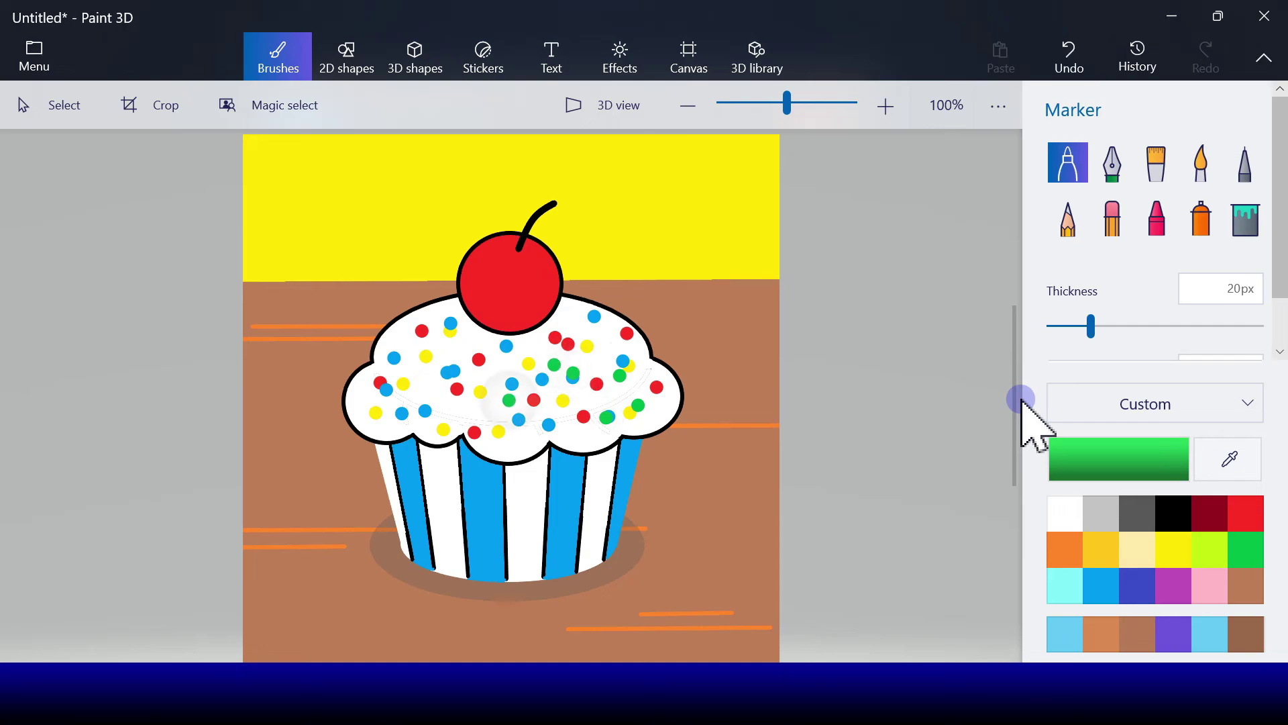
{"action": "left_click", "coordinate": [475, 413]}
{"action": "left_click", "coordinate": [455, 334]}
{"action": "left_click", "coordinate": [442, 382]}
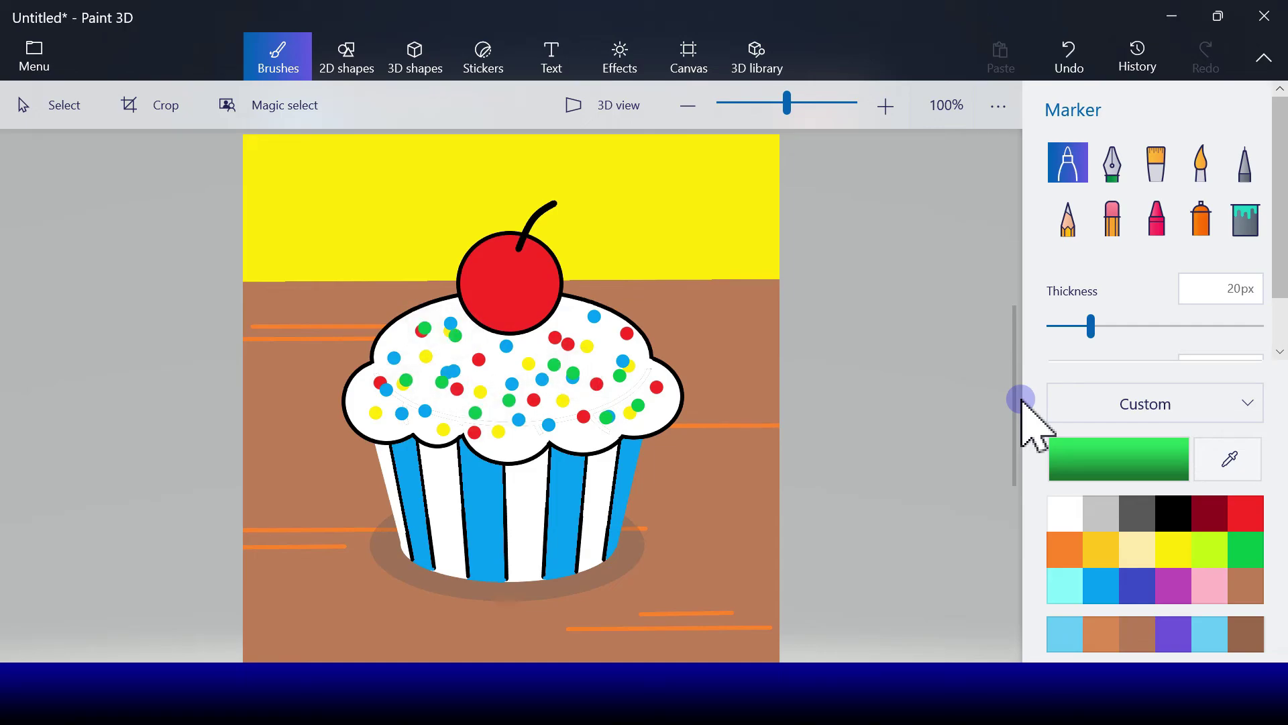
{"action": "left_click", "coordinate": [453, 406]}
{"action": "left_click", "coordinate": [386, 429]}
{"action": "left_click", "coordinate": [605, 340]}
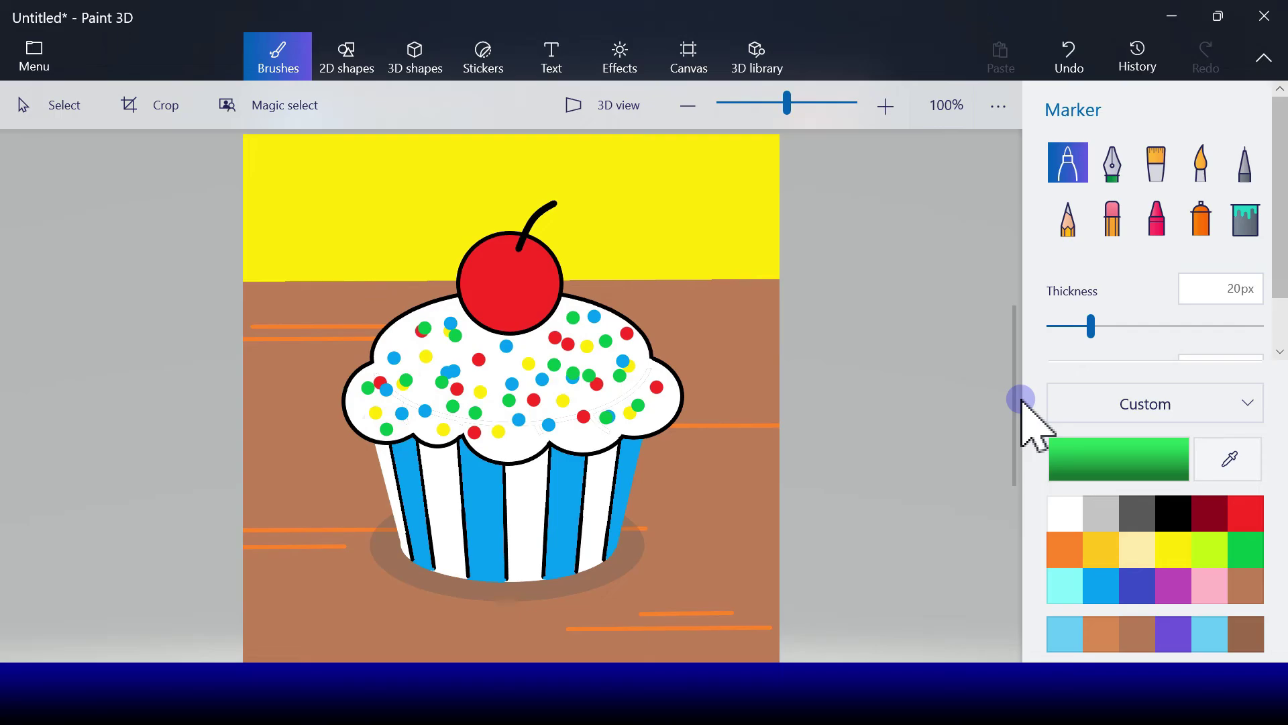
Step: Outline the cup's left edge with a straight black line 5 px thick, from the cake top down to the cup's base
{"action": "left_click", "coordinate": [356, 57]}
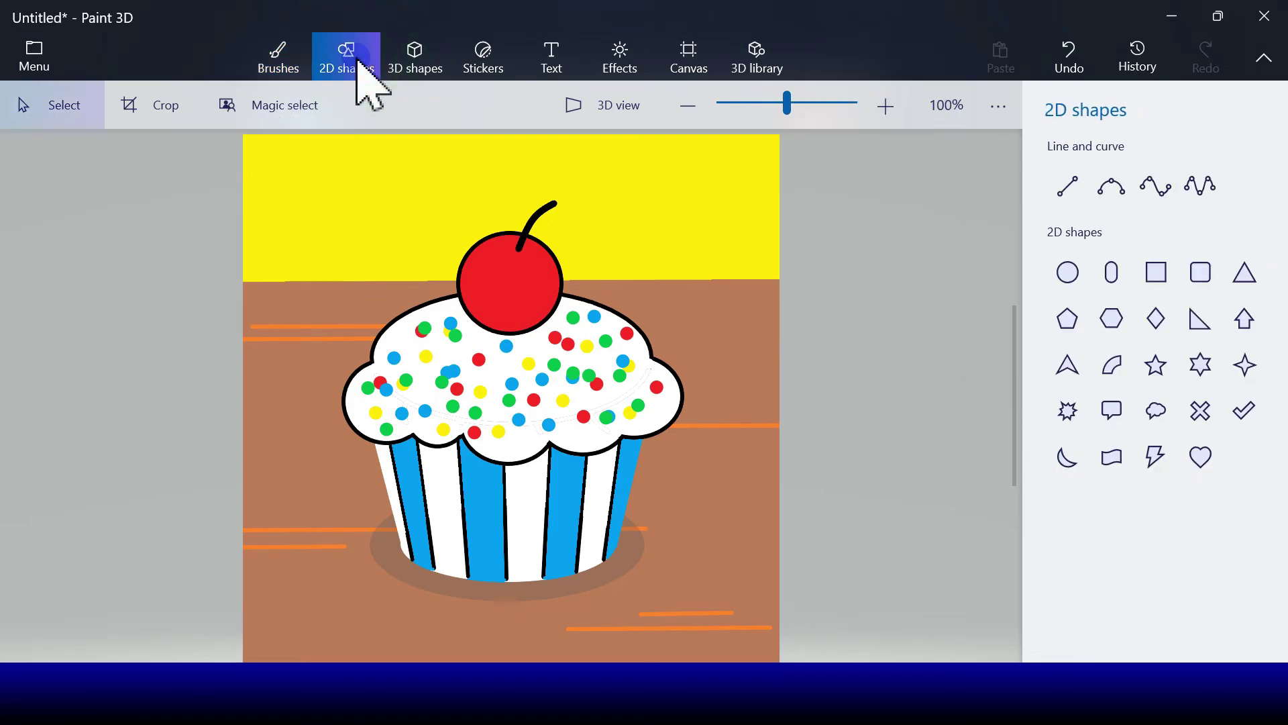
{"action": "left_click", "coordinate": [1067, 188]}
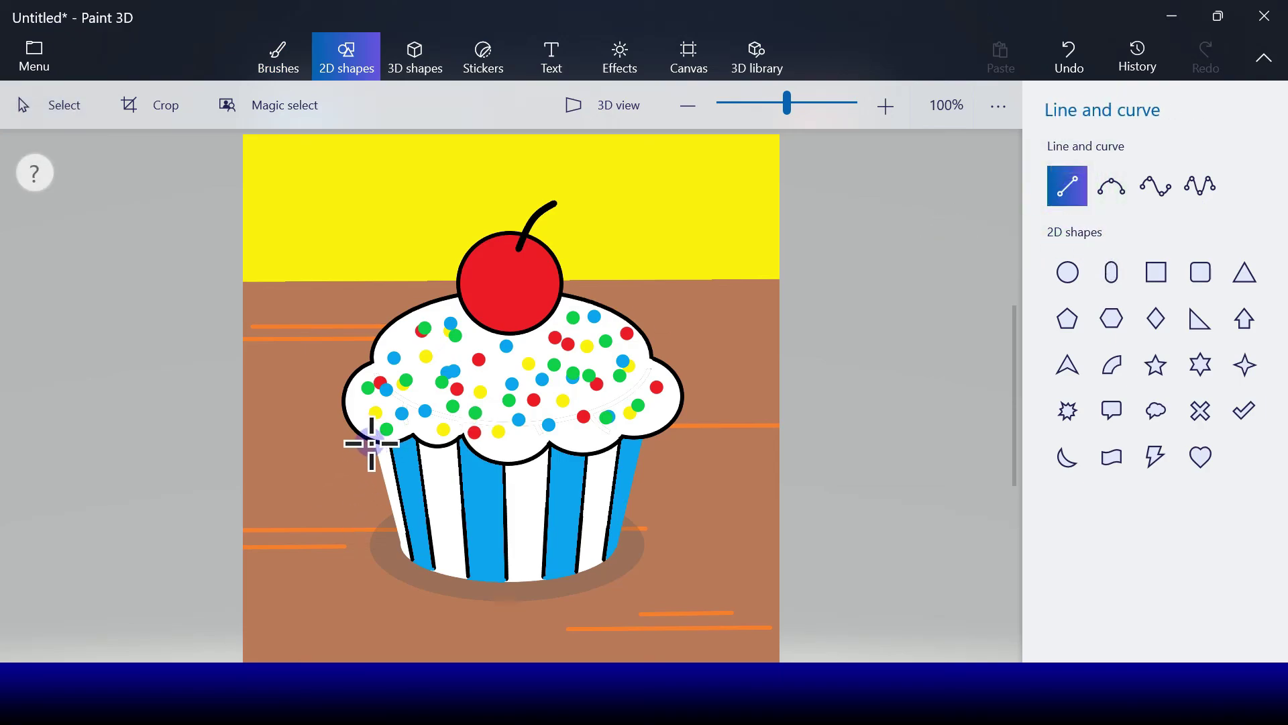
{"action": "left_click_drag", "start_coordinate": [373, 442], "coordinate": [401, 556]}
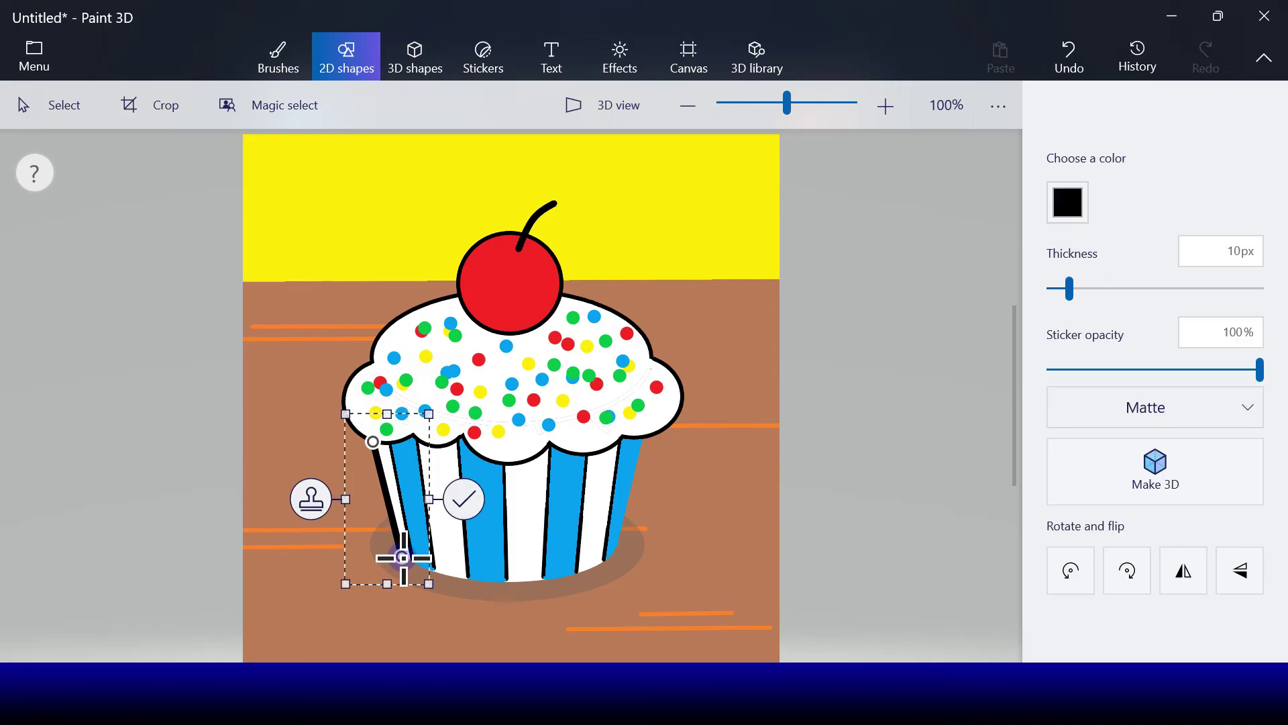
{"action": "left_click", "coordinate": [1069, 290]}
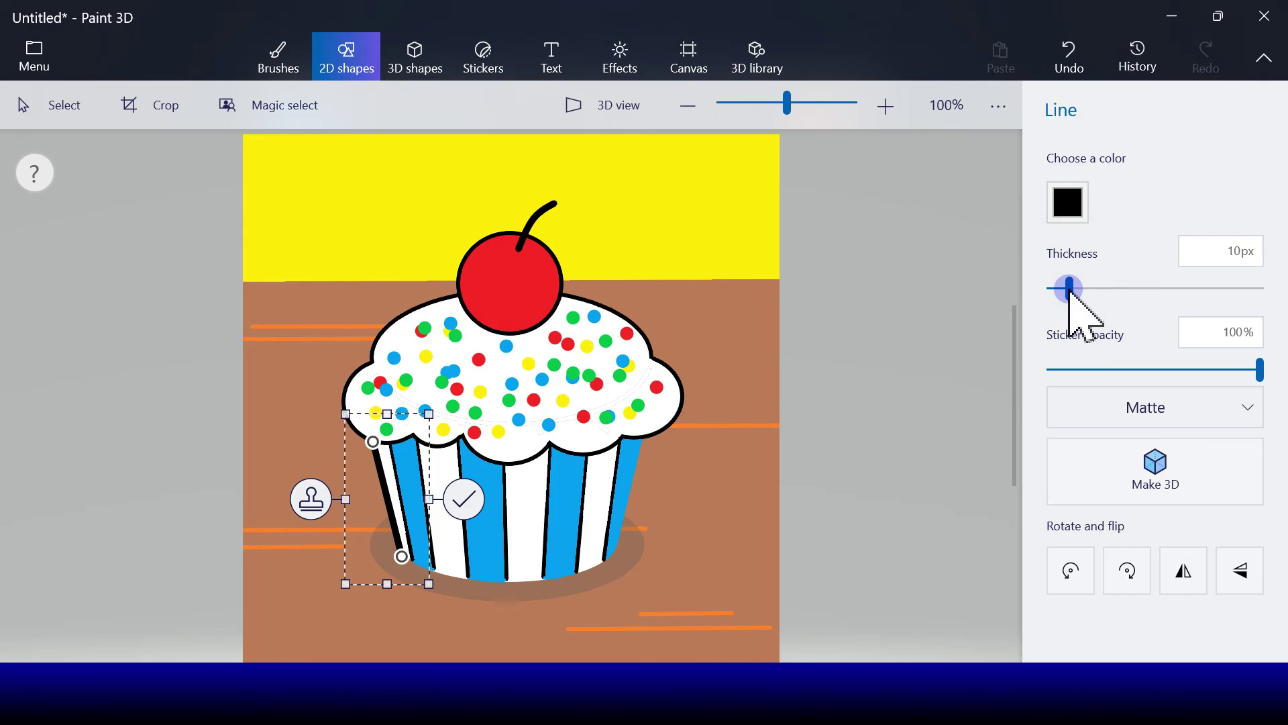
{"action": "left_click_drag", "start_coordinate": [1069, 290], "coordinate": [1059, 289]}
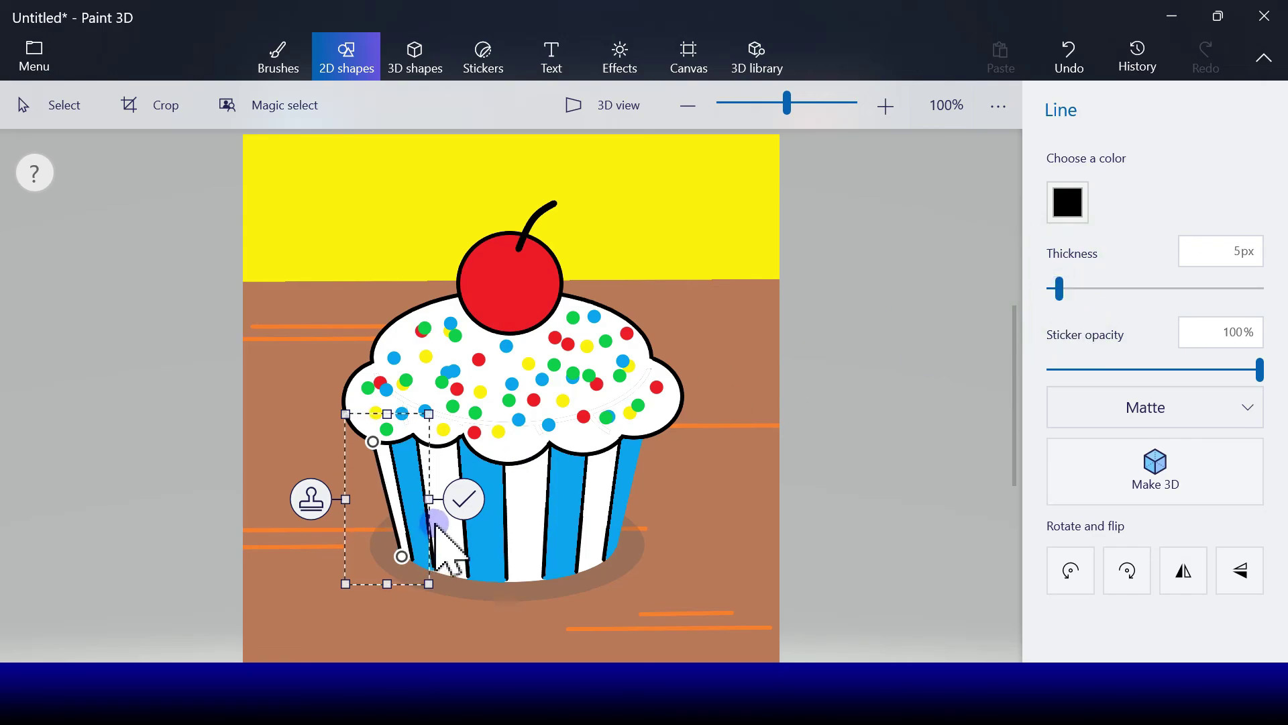
{"action": "left_click", "coordinate": [463, 498]}
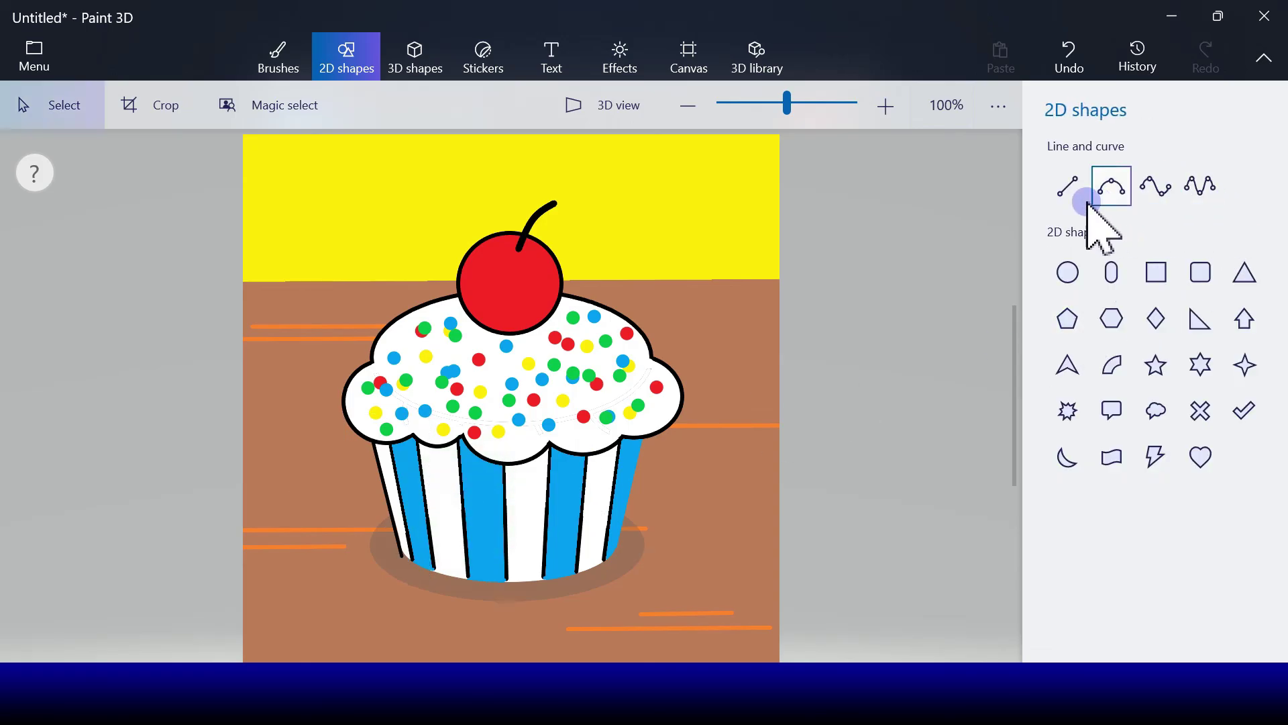
Step: Outline the cup's right edge with a straight black 5 px line between its base and the cake top
{"action": "left_click", "coordinate": [1068, 188]}
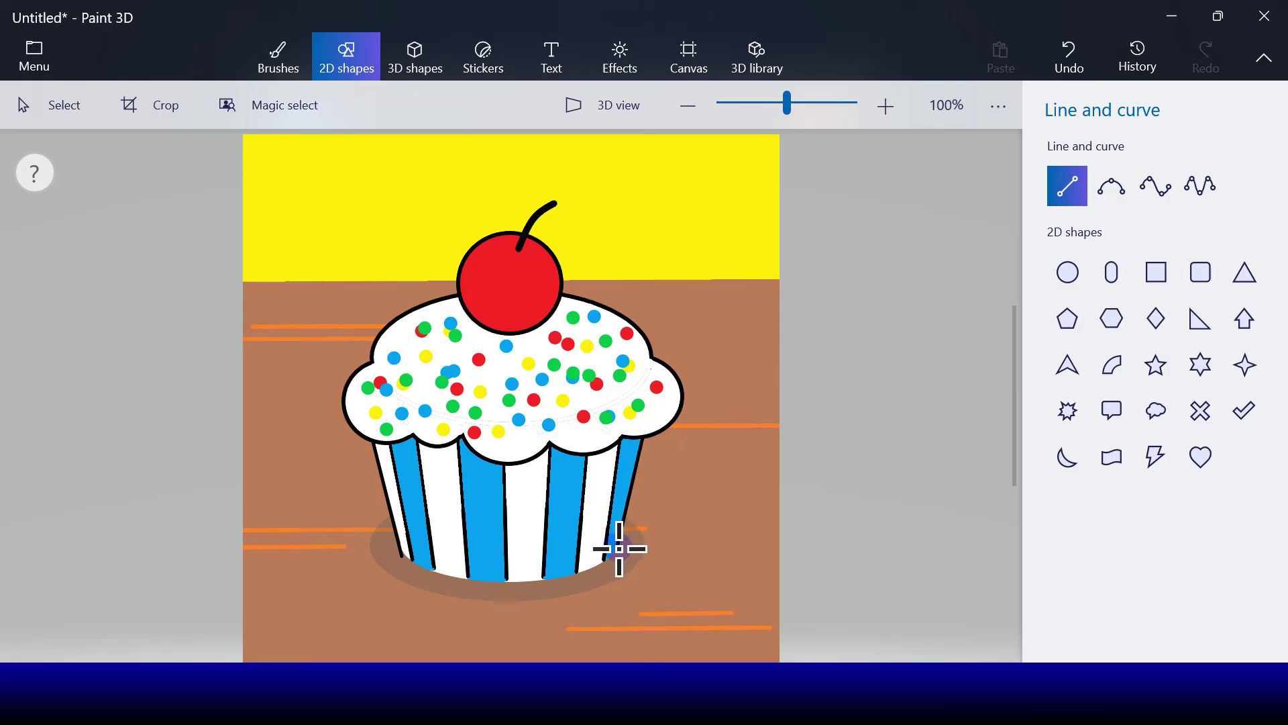
{"action": "left_click_drag", "start_coordinate": [619, 549], "coordinate": [639, 440]}
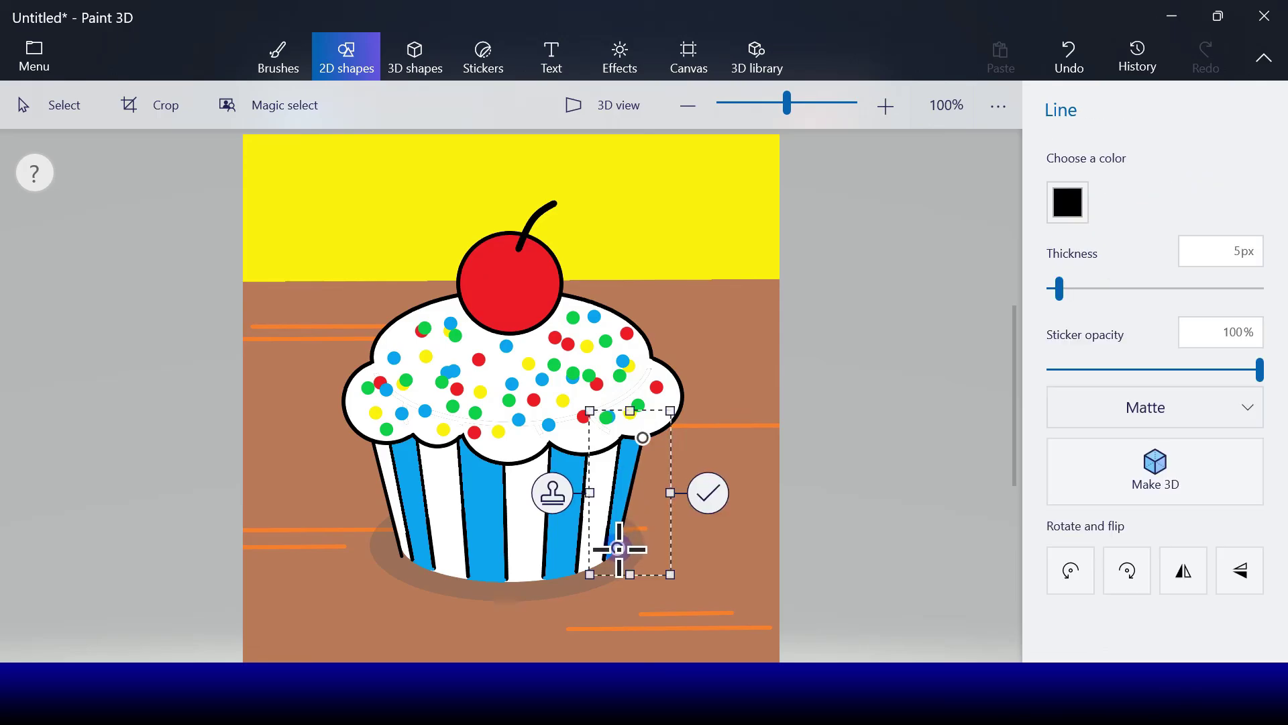
{"action": "left_click", "coordinate": [708, 492]}
Step: Outline the cup's rounded bottom with a black 5 px 5-point curve joining the lower ends of both side lines
{"action": "left_click", "coordinate": [1161, 187]}
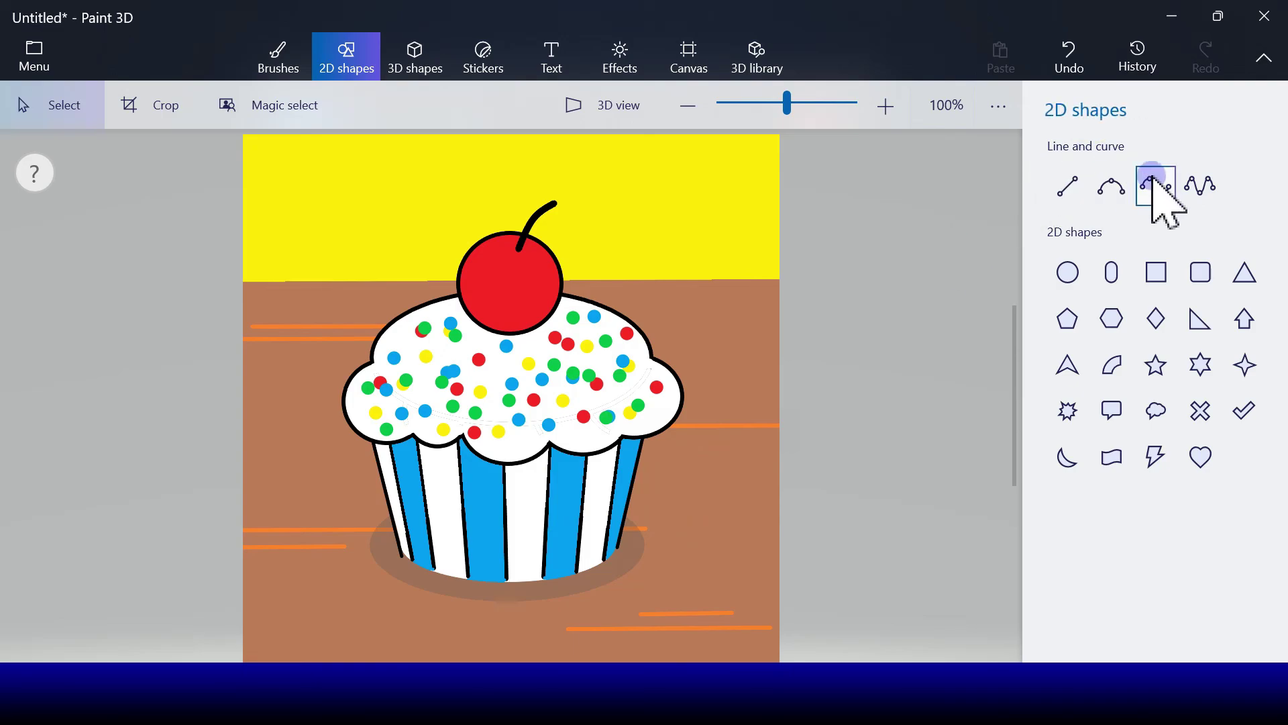
{"action": "left_click", "coordinate": [1171, 190]}
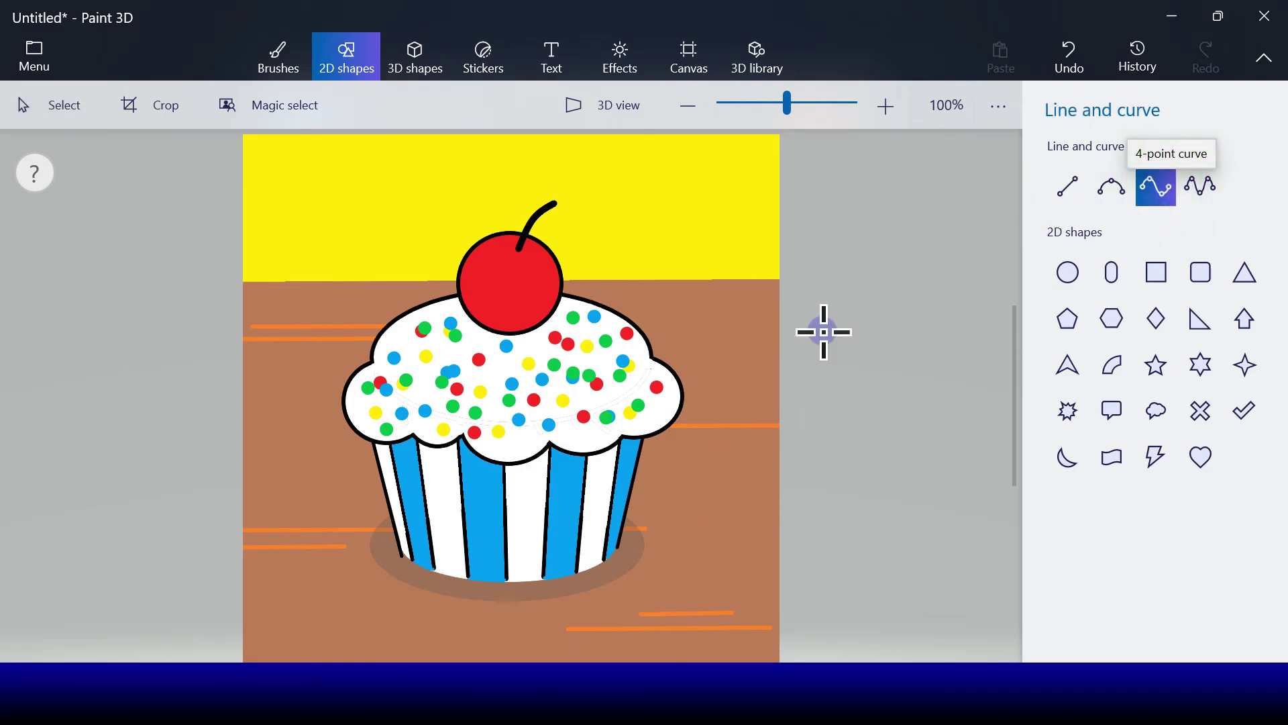
{"action": "left_click", "coordinate": [1193, 203]}
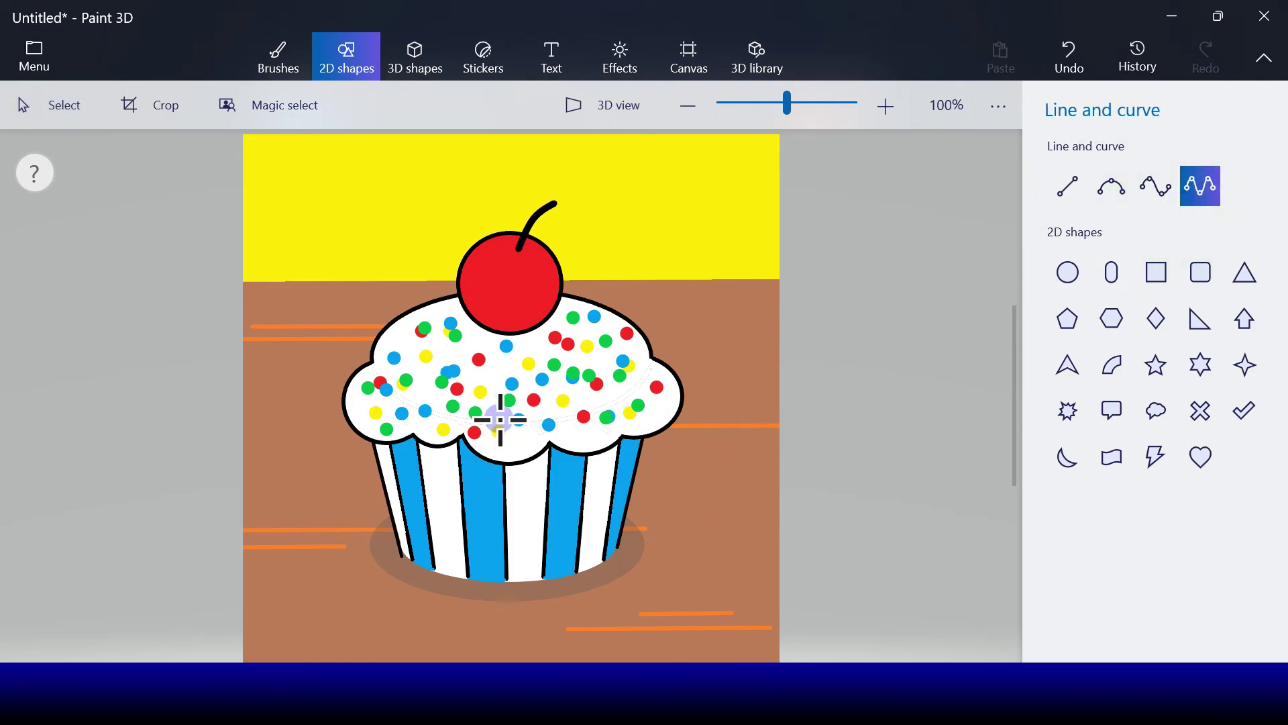
{"action": "mouse_move", "coordinate": [402, 554]}
{"action": "left_mouse_down"}
{"action": "mouse_move", "coordinate": [612, 546]}
{"action": "mouse_move", "coordinate": [624, 537]}
{"action": "mouse_move", "coordinate": [590, 532]}
{"action": "mouse_move", "coordinate": [624, 521]}
{"action": "mouse_move", "coordinate": [616, 542]}
{"action": "left_mouse_up"}
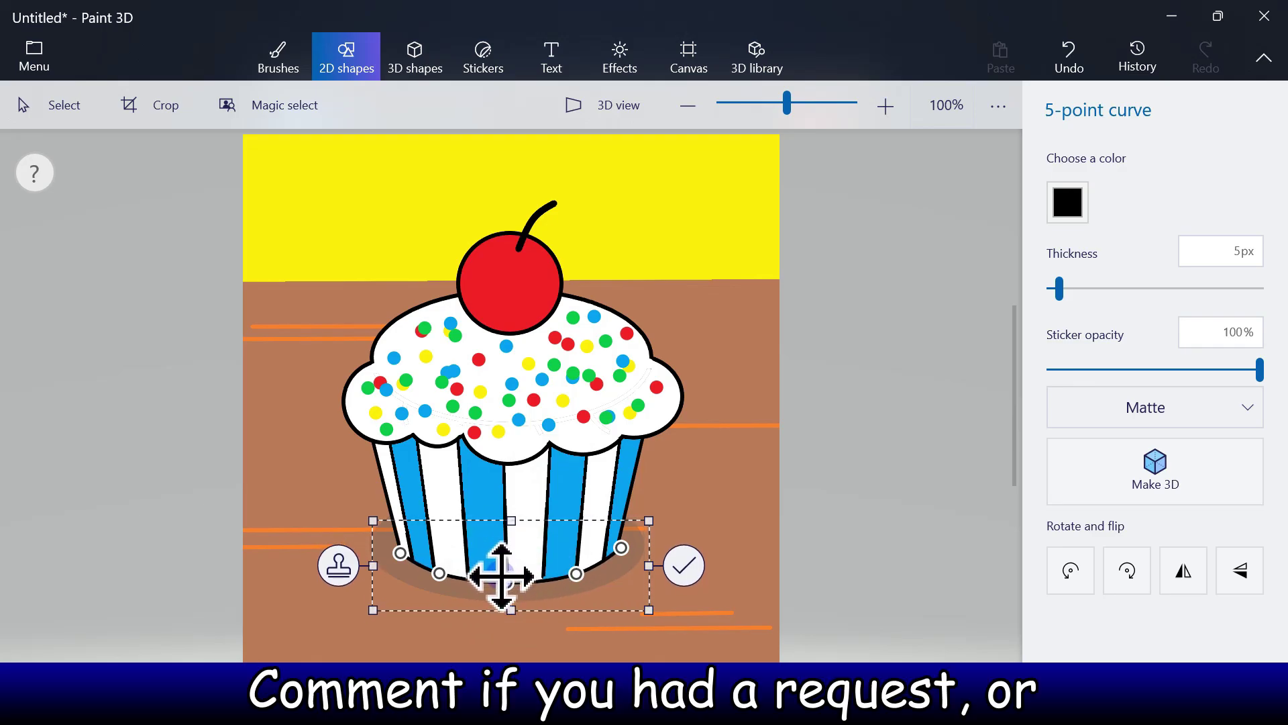
{"action": "left_click", "coordinate": [684, 567]}
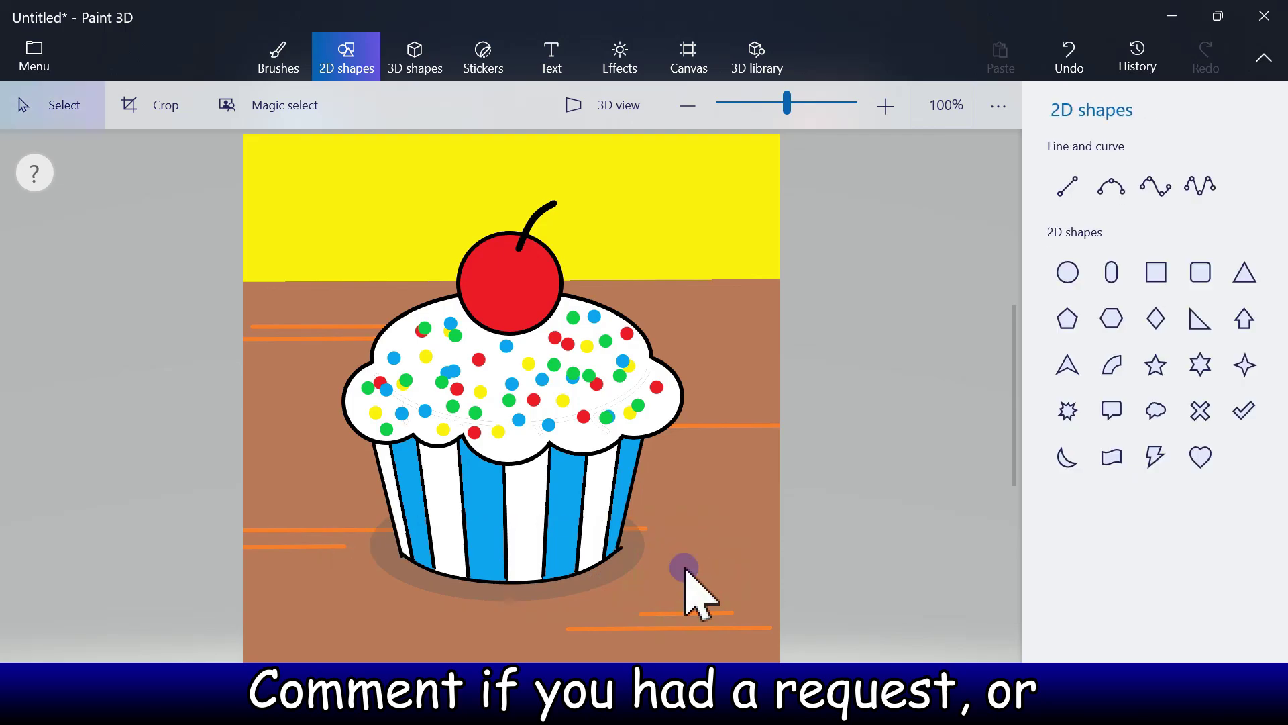